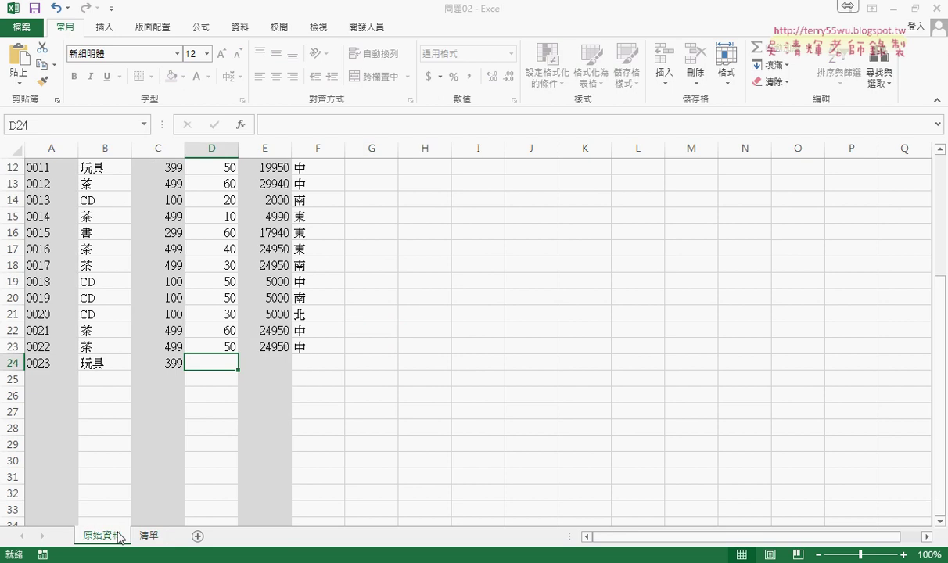
On the 原始資料 sheet, clear the contents of rows 18 to 24.
left_click(120, 379)
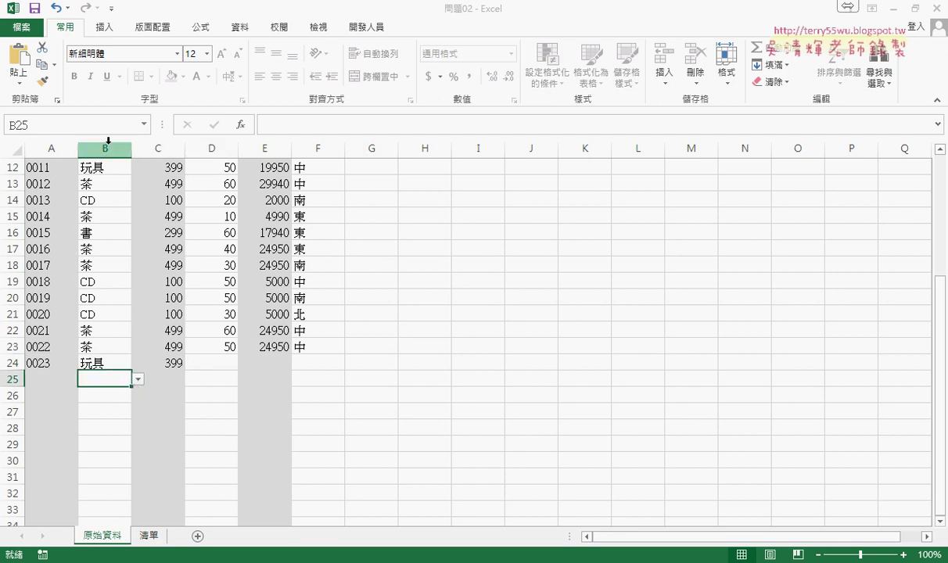
scroll(90, 258, "up", 4)
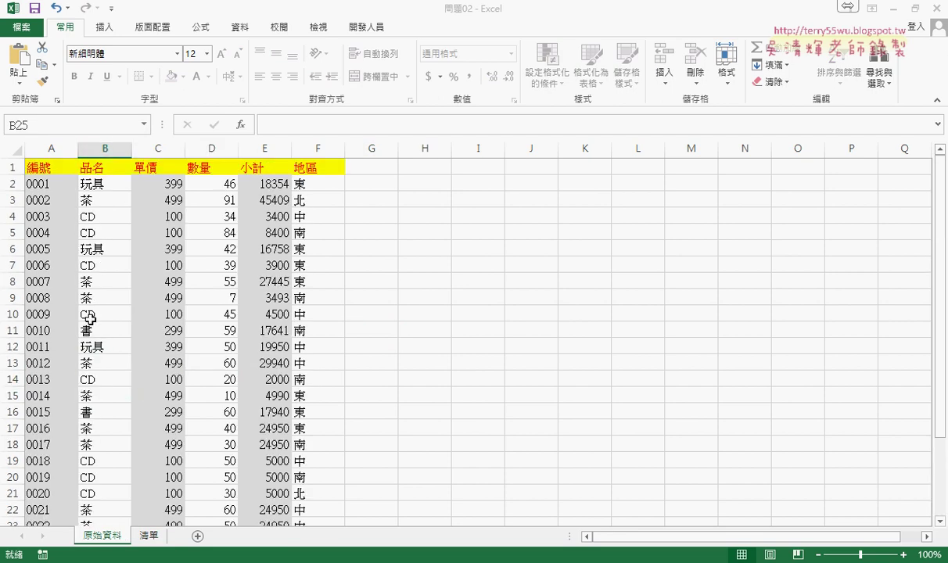
mouse_move(47, 443)
left_mouse_down()
mouse_move(323, 531)
mouse_move(332, 471)
left_mouse_up()
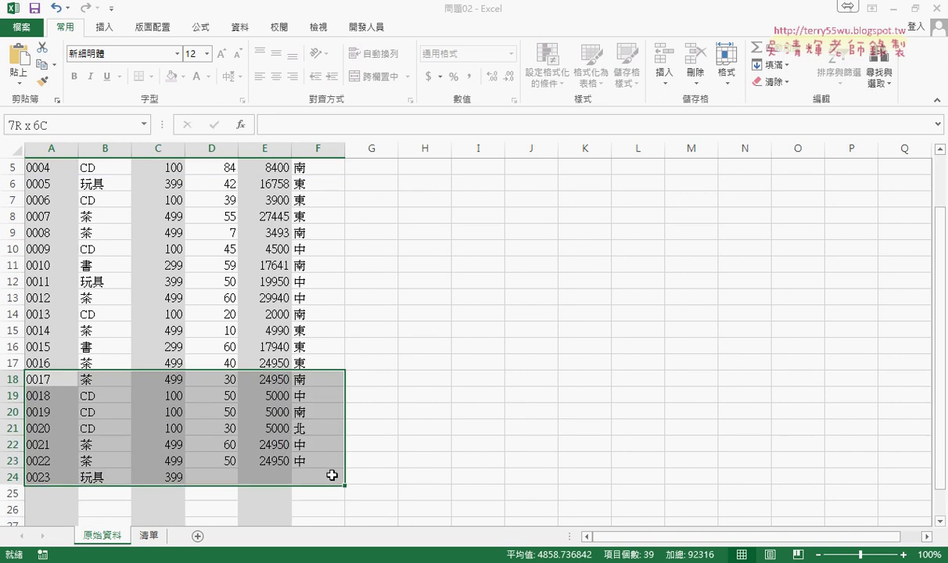
key("Delete")
scroll(332, 471, "up", 2)
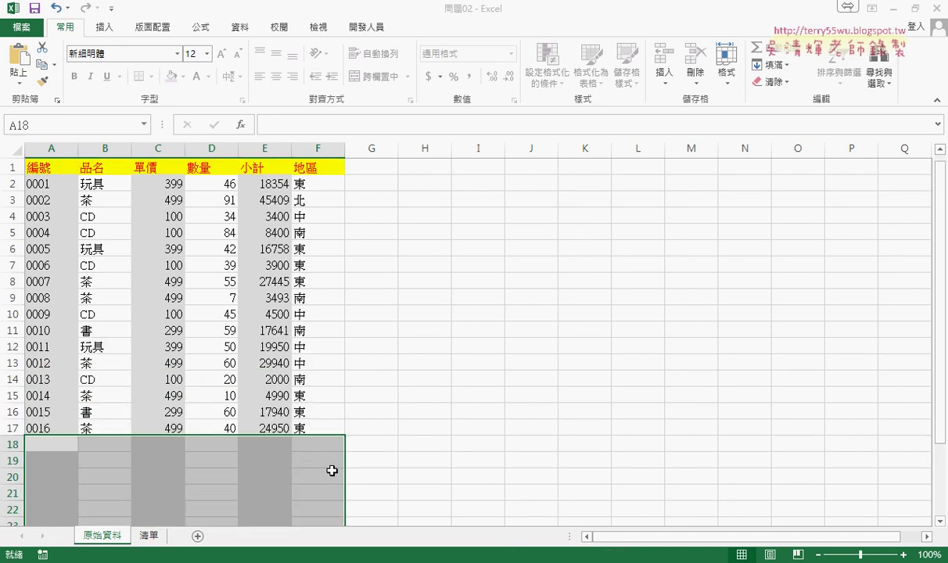
Fill row 18 with item 茶 from the dropdown, quantity 50, and region 中.
left_click(118, 443)
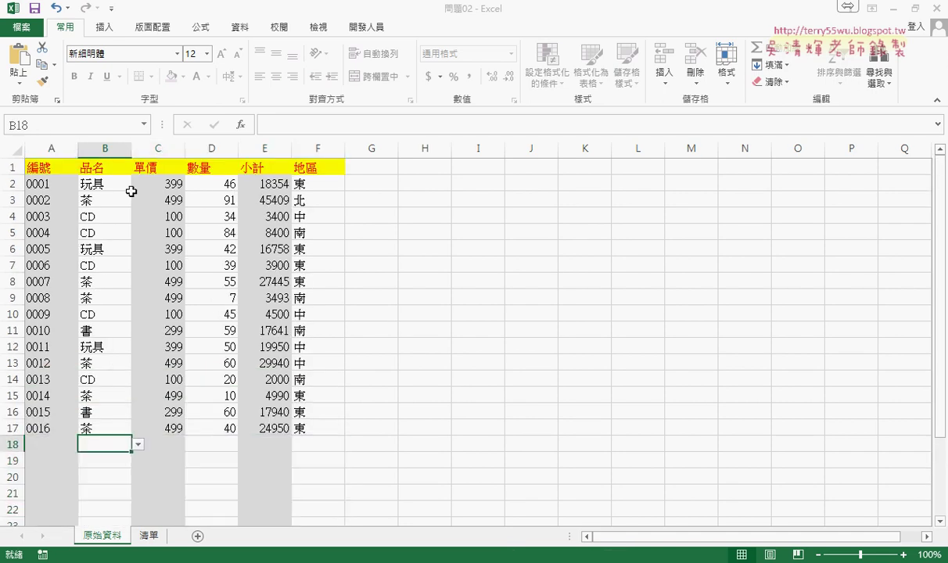
left_click(102, 148)
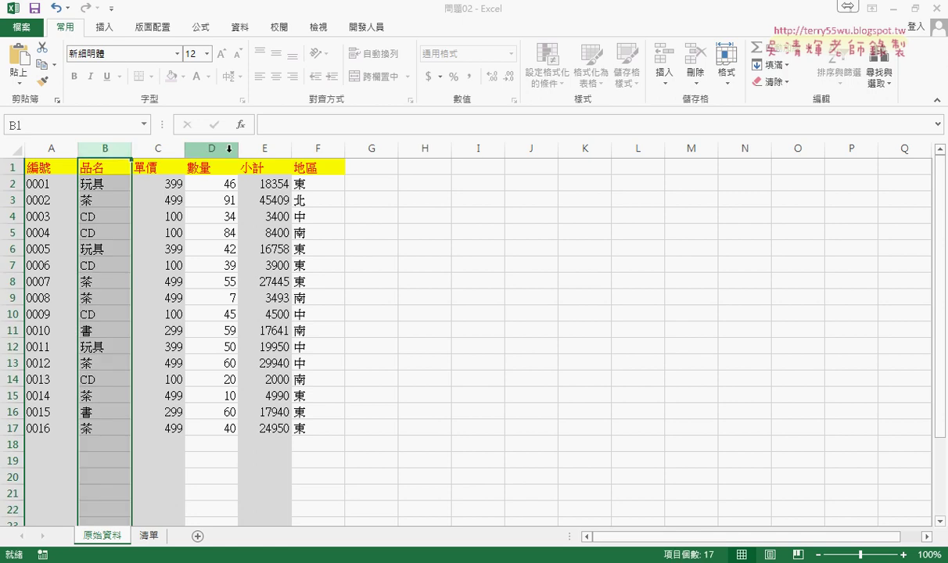
left_click(115, 445)
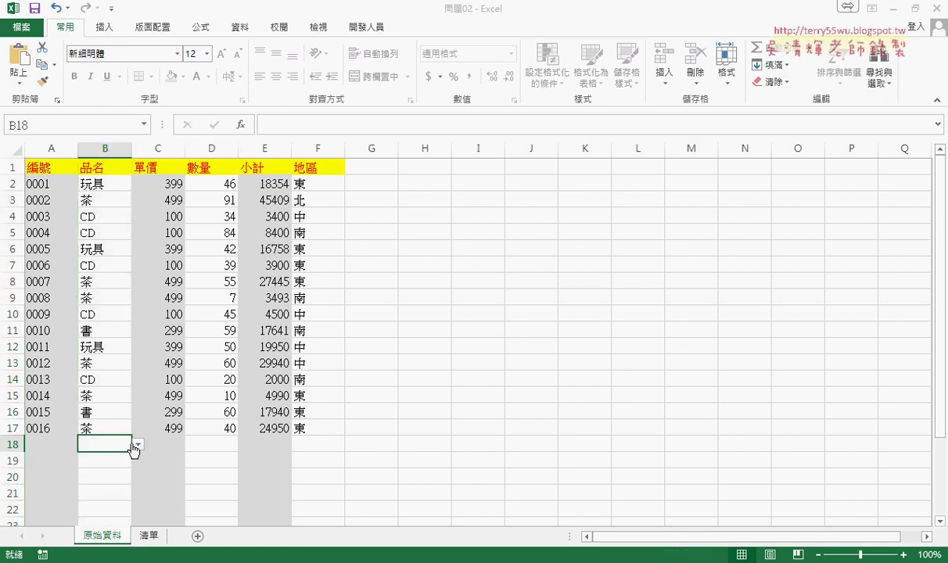
left_click(138, 445)
left_click(116, 467)
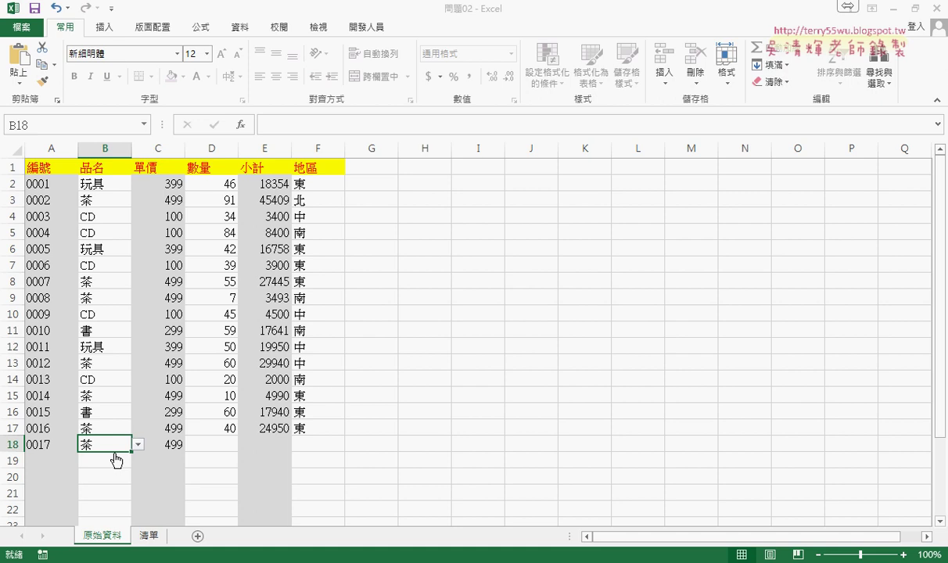
left_click(205, 446)
type("50")
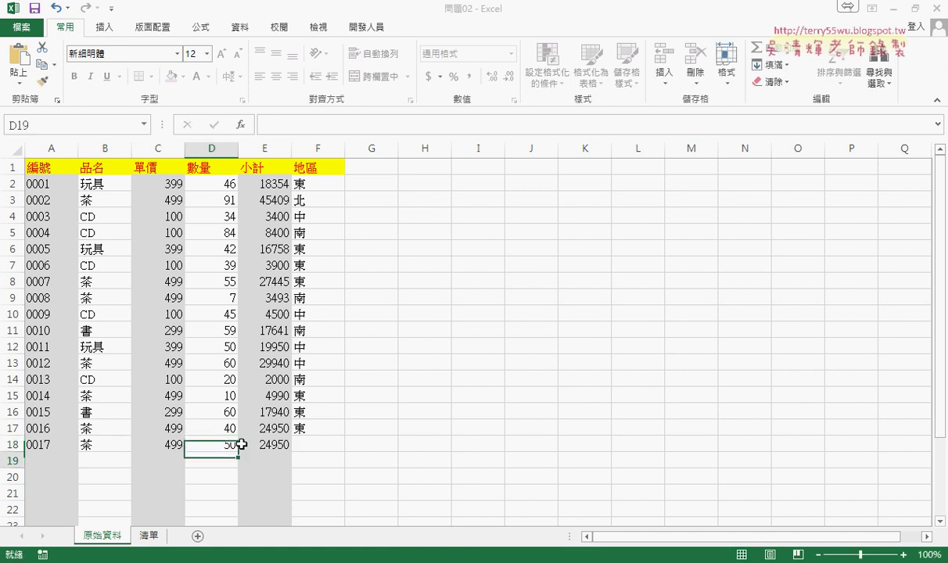
key("Return")
left_click(313, 445)
left_click(353, 445)
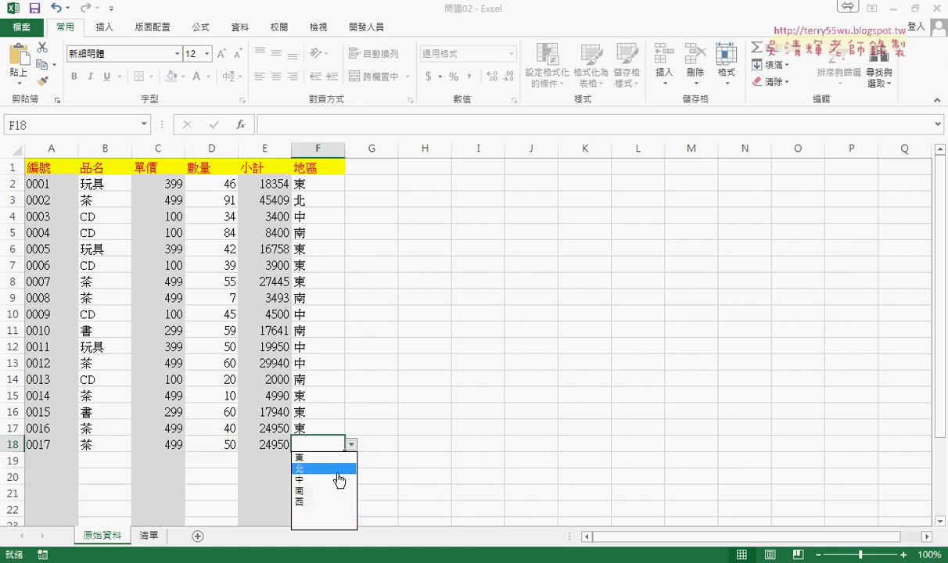
left_click(336, 477)
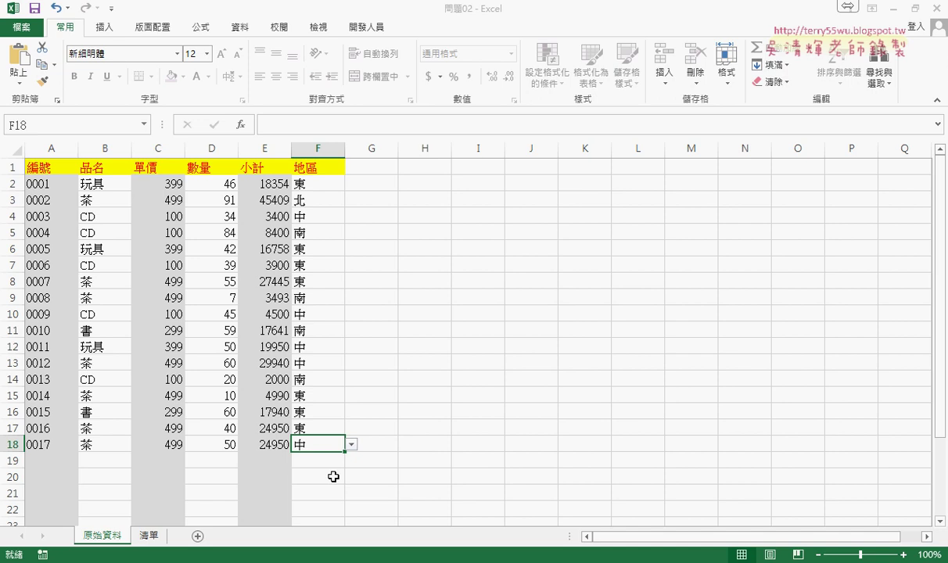
On the 清單 sheet, select the new items 筆 and 水壺 with their prices.
left_click(149, 536)
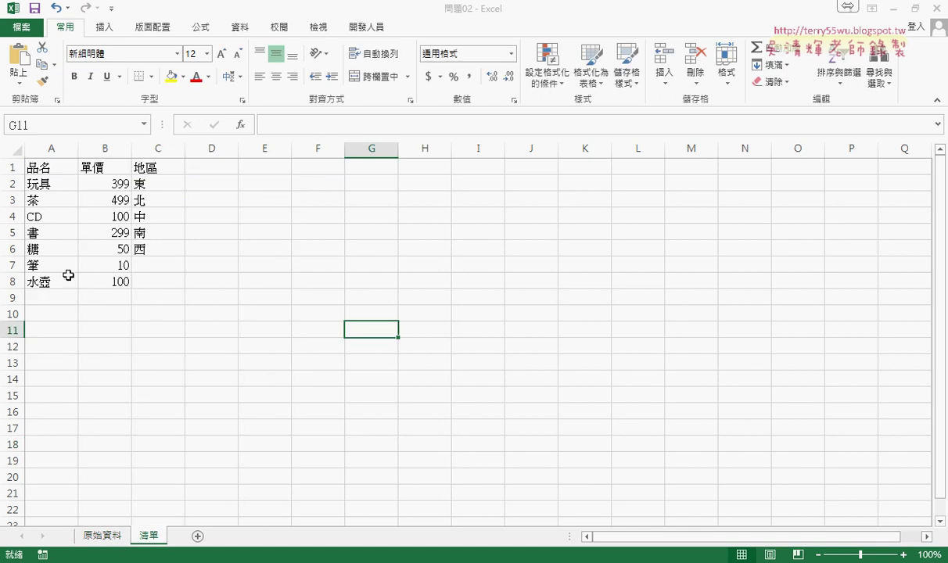
left_click_drag(52, 264, 49, 280)
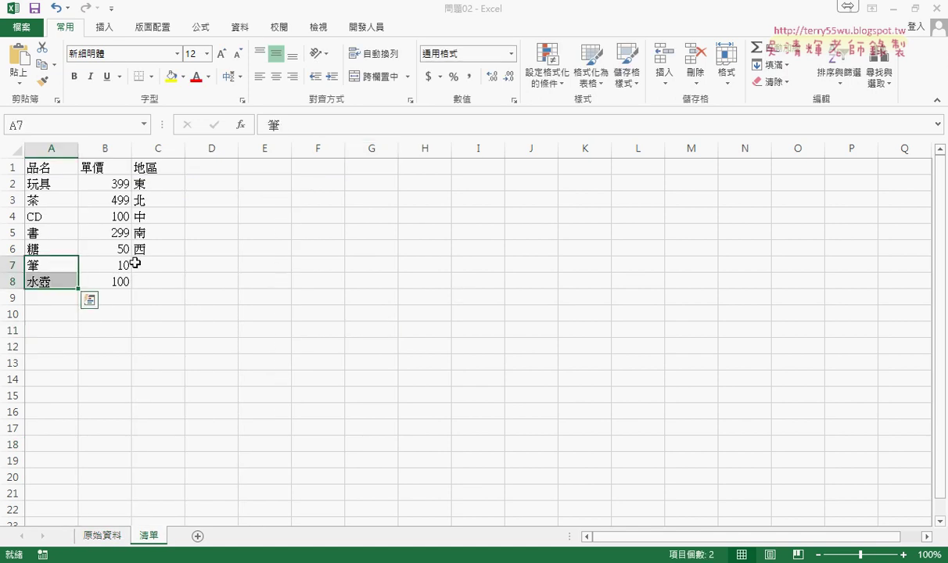
left_click_drag(124, 265, 70, 282)
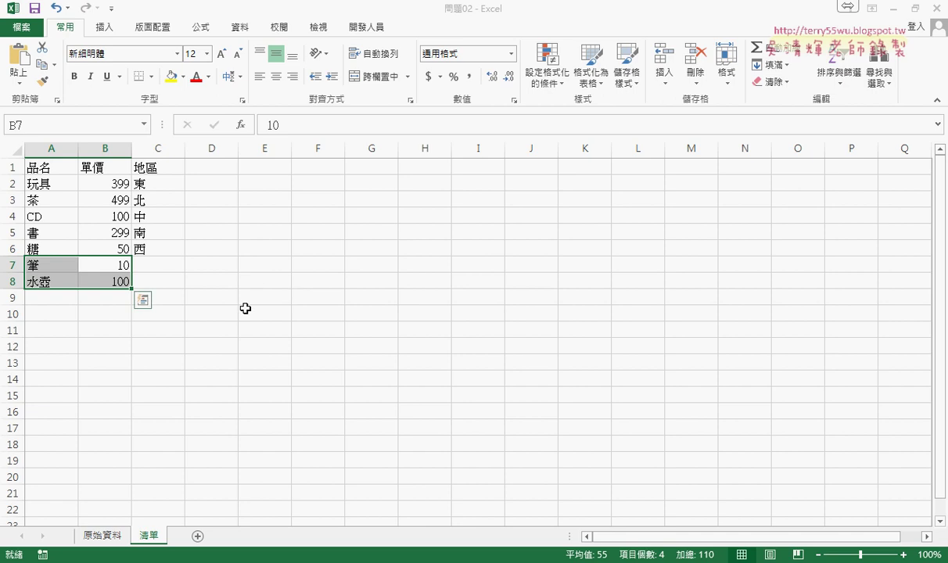
In Name Manager, point 品名 to 清單!$A$2:$A$10 and close the dialog.
left_click(196, 26)
left_click(379, 76)
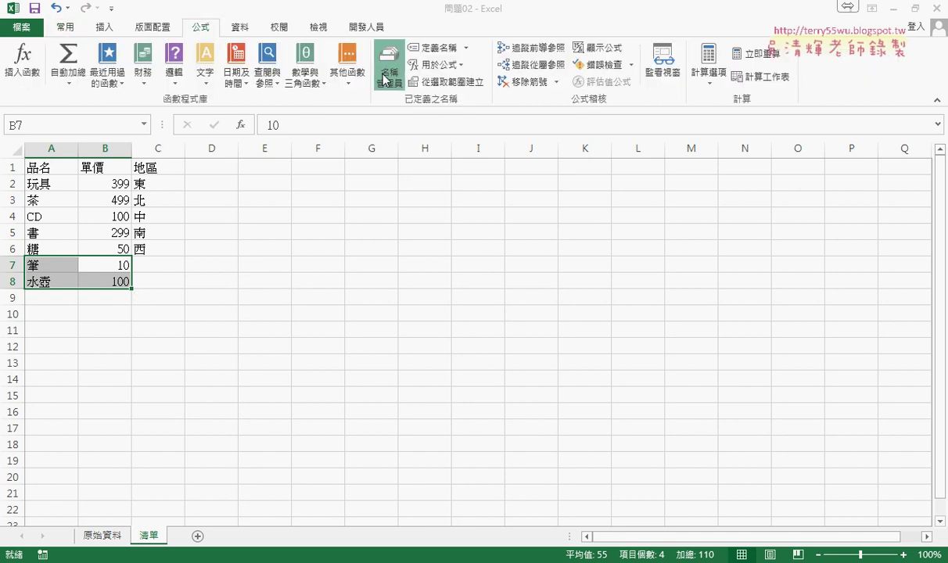
left_click(428, 202)
left_click(543, 384)
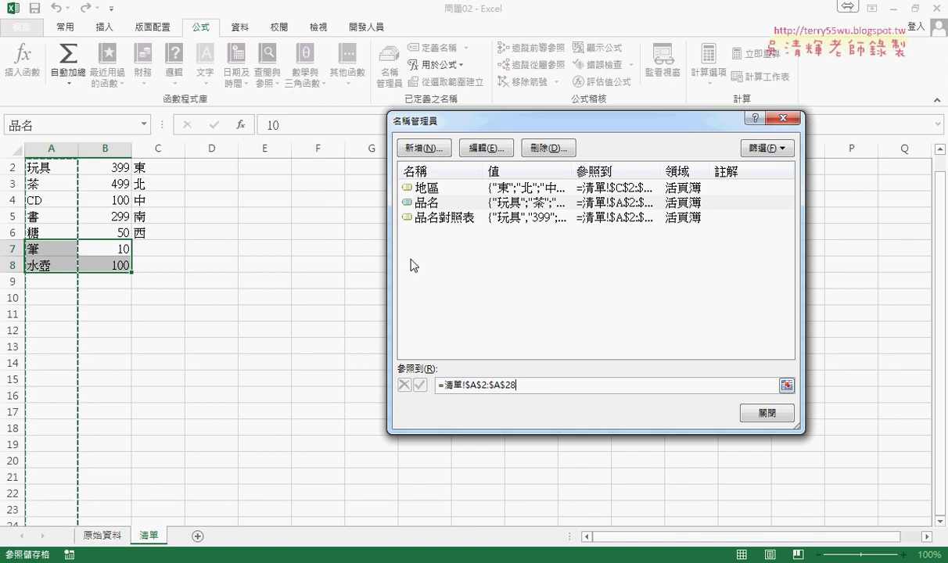
scroll(53, 219, "up", 1)
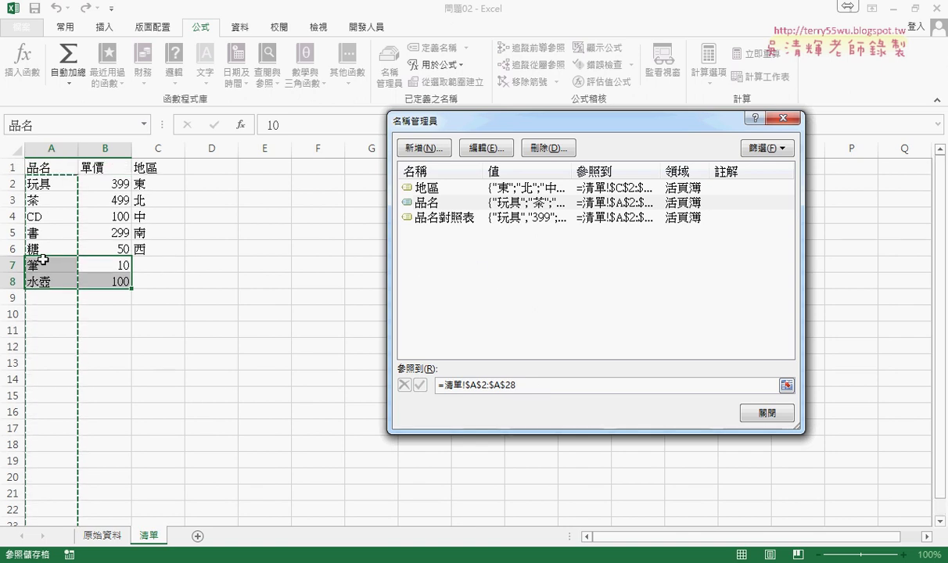
left_click_drag(51, 184, 49, 283)
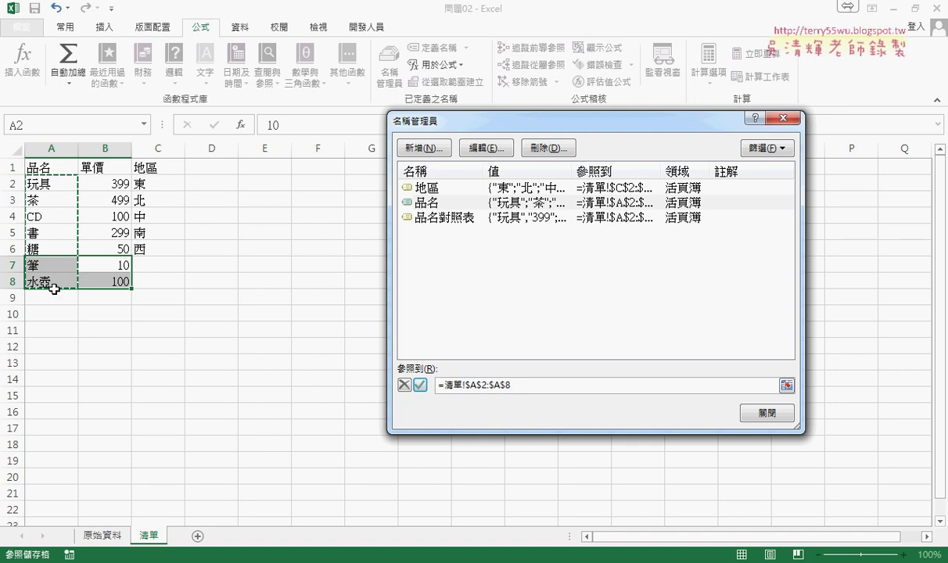
left_click_drag(48, 184, 37, 320)
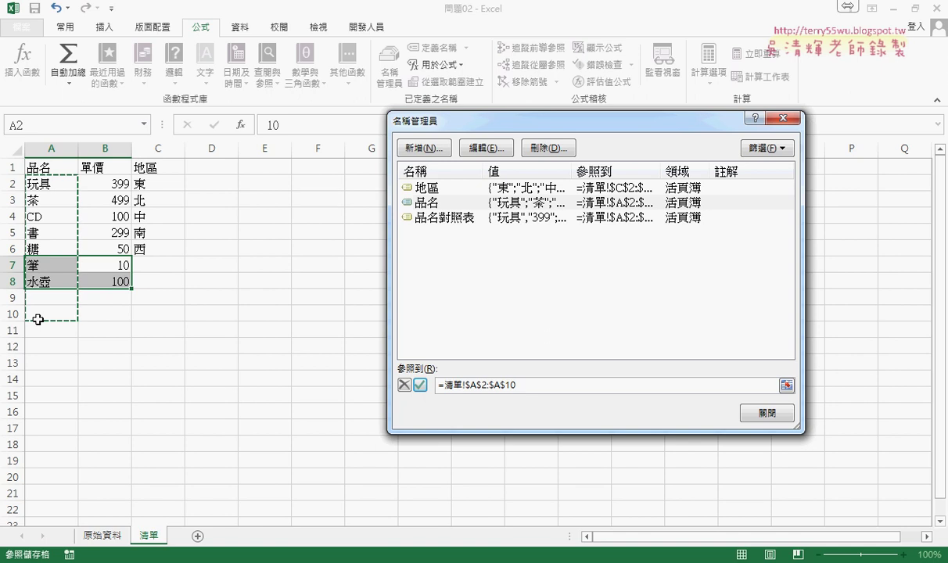
left_click(420, 385)
left_click(766, 413)
Check that B18's item dropdown on 原始資料 lists 筆 and 水壺, then close it unchanged.
left_click(103, 535)
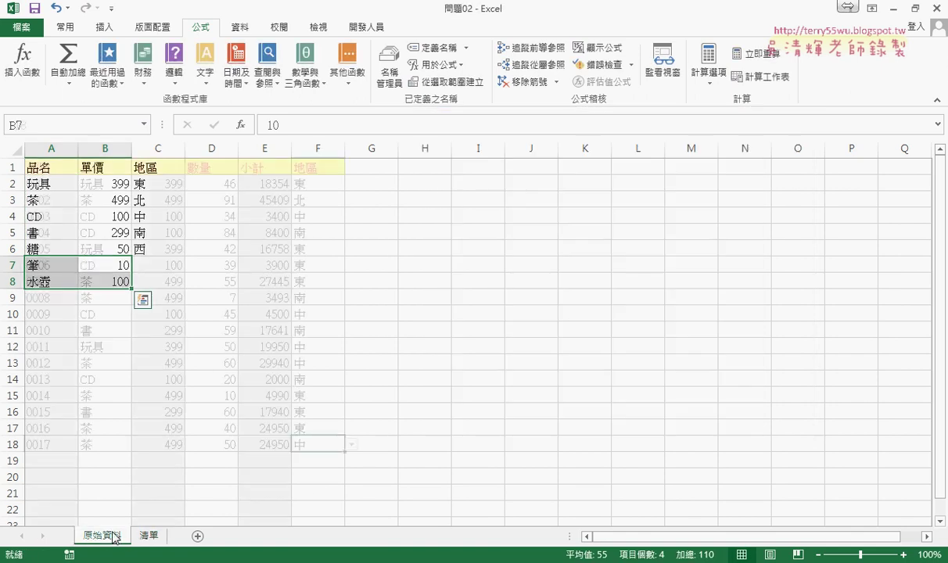
left_click(110, 444)
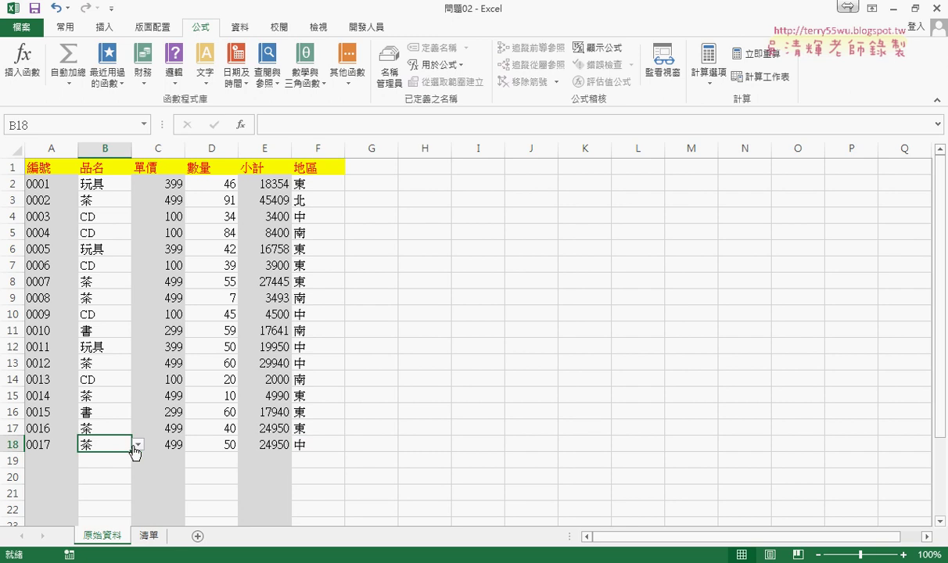
left_click(137, 446)
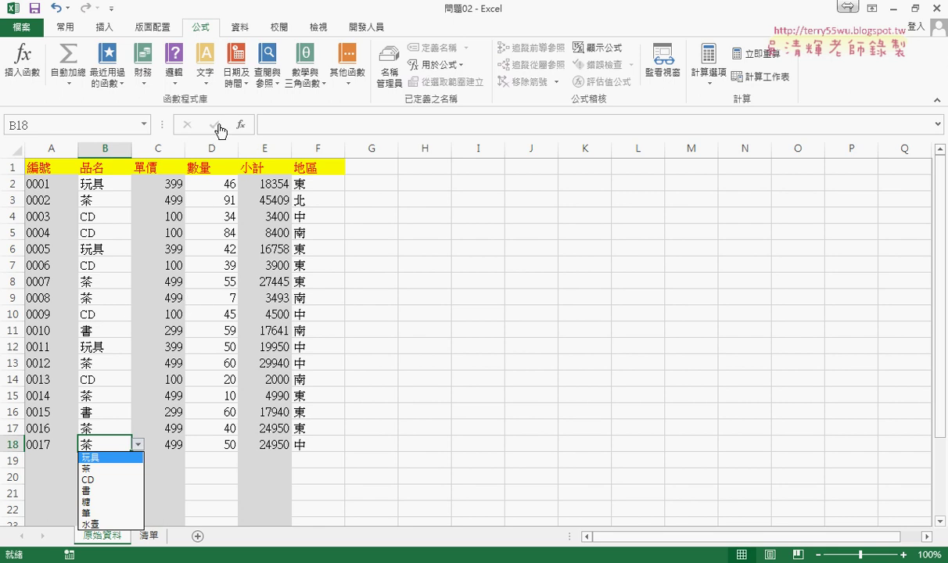
key("Escape")
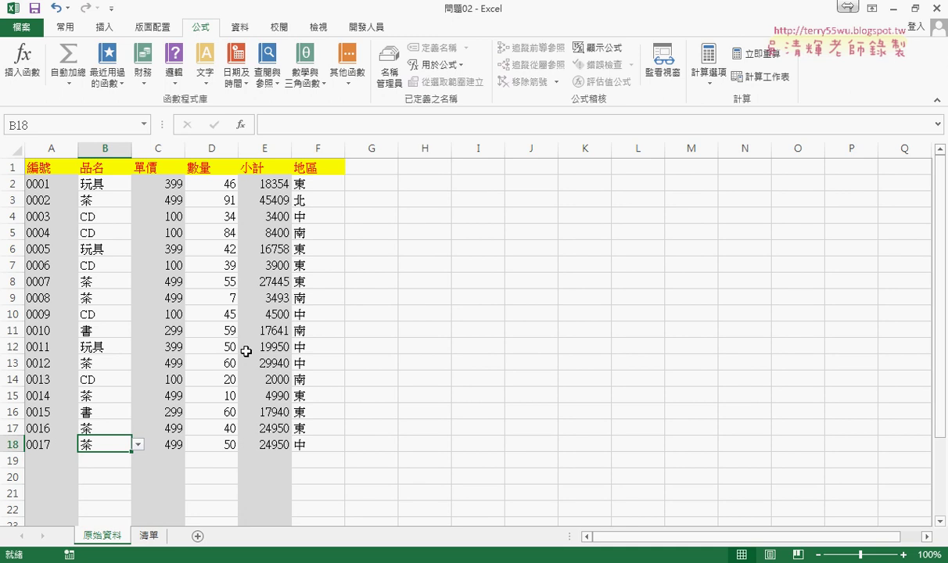
Edit 品名's reference in Name Manager, trying +C2:C6, then erase it and save the empty reference.
left_click(148, 536)
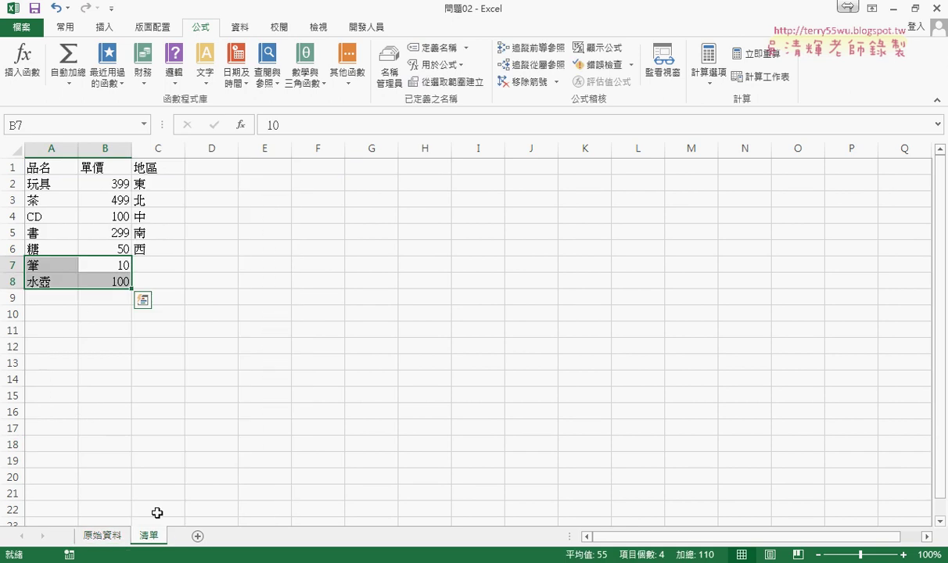
left_click_drag(47, 184, 36, 313)
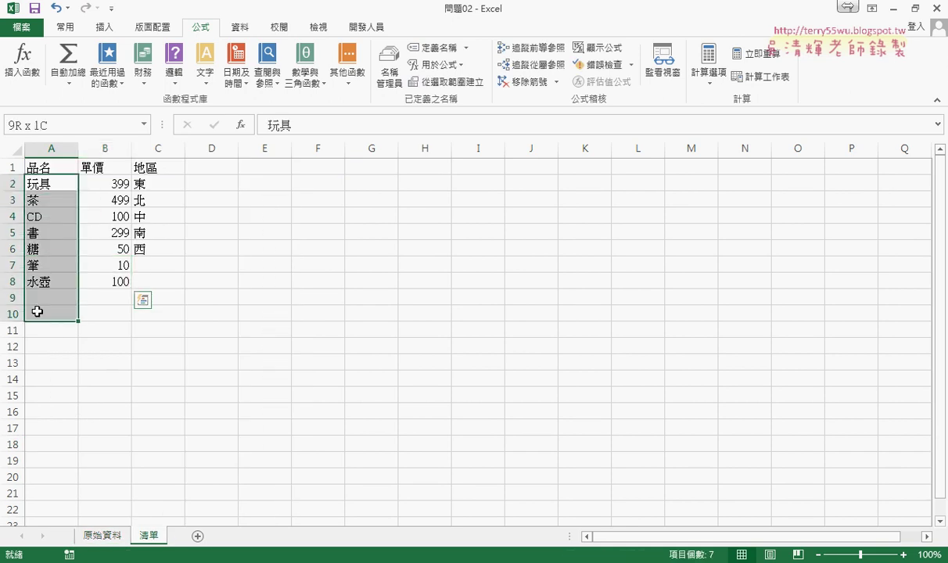
left_click(385, 69)
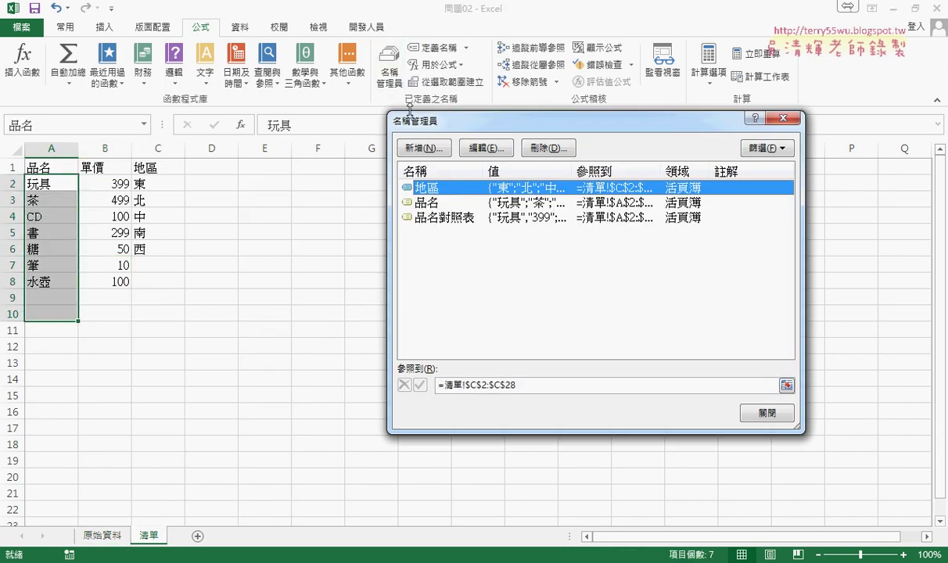
left_click(439, 203)
left_click(517, 385)
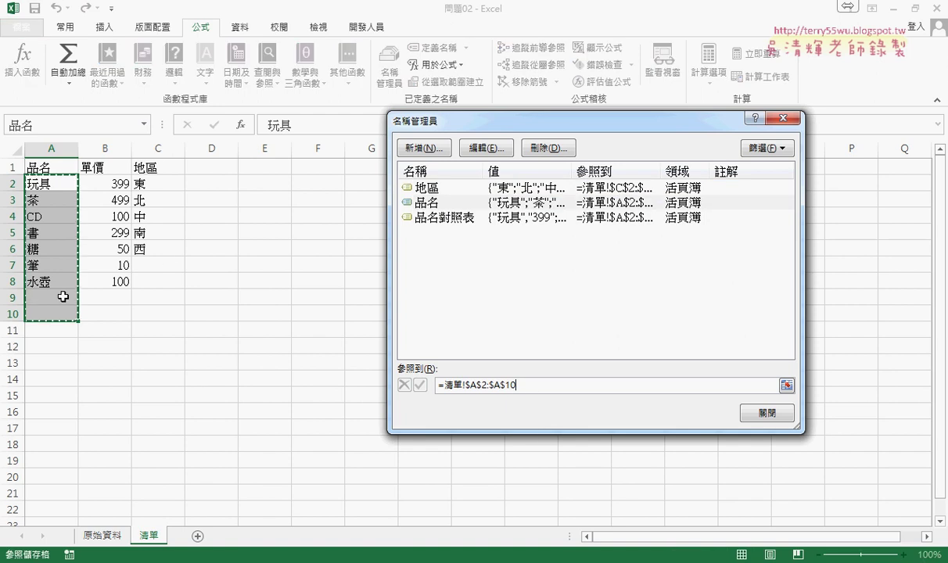
type("+")
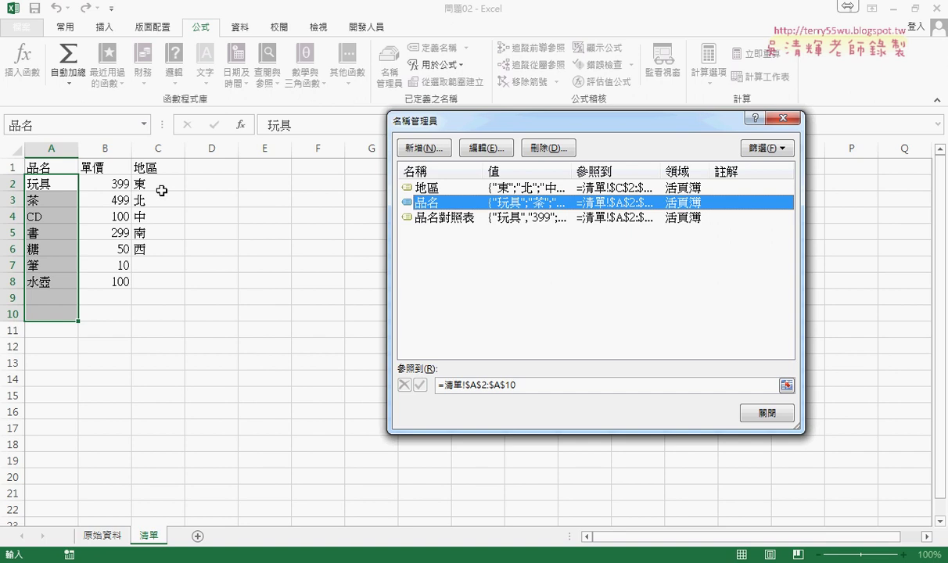
left_click_drag(152, 188, 148, 297)
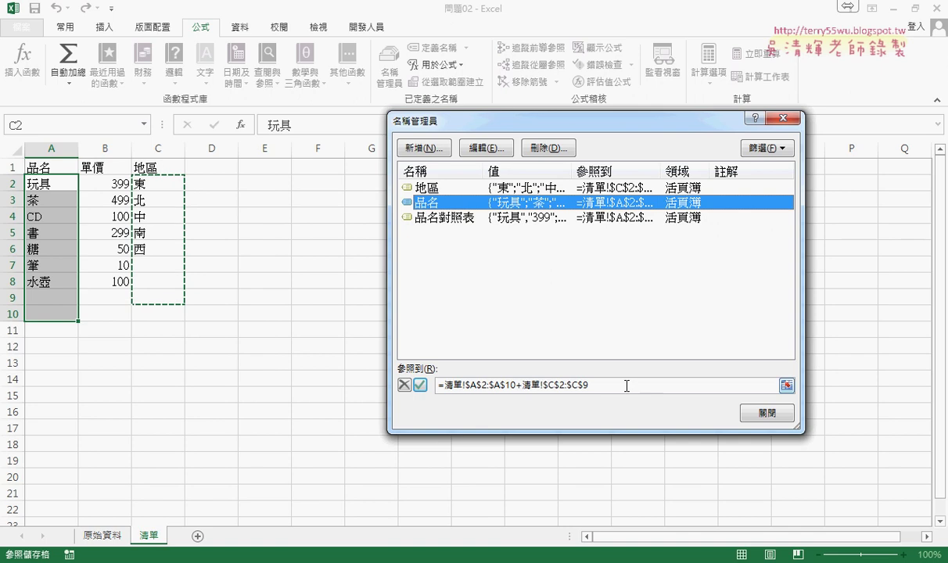
left_click_drag(626, 386, 351, 386)
key("Delete")
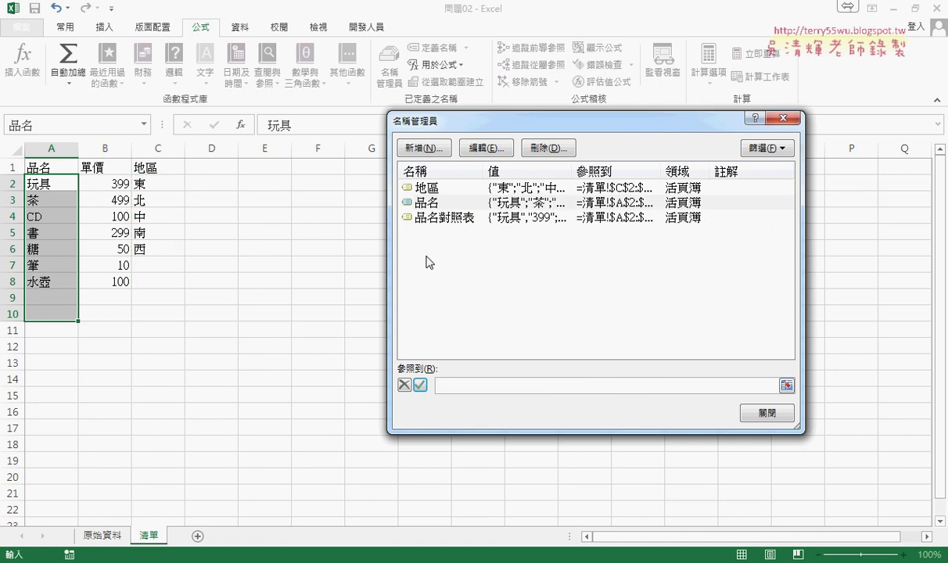
left_click(459, 208)
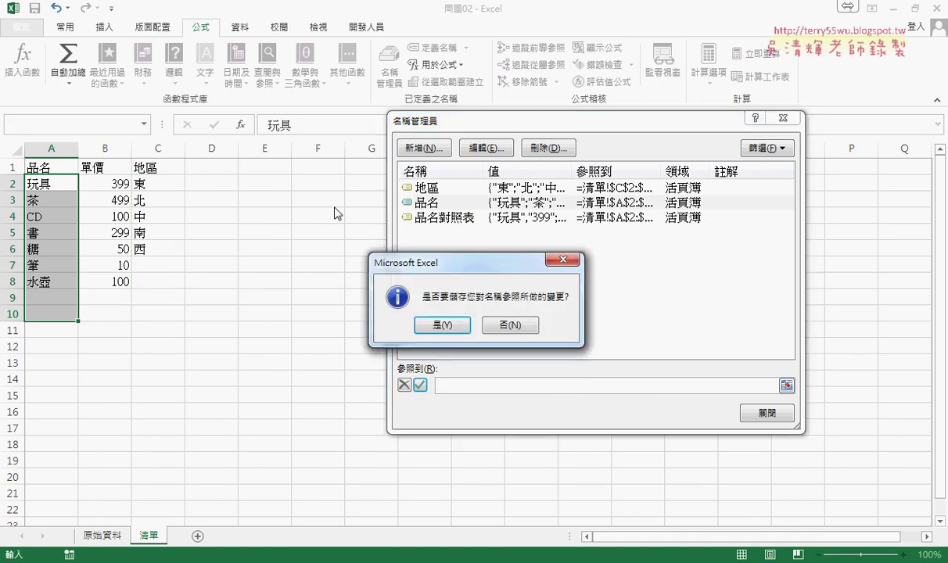
left_click(432, 329)
Set 品名 to 清單 cells C2:C9, close Name Manager, and return to 原始資料.
left_click(440, 385)
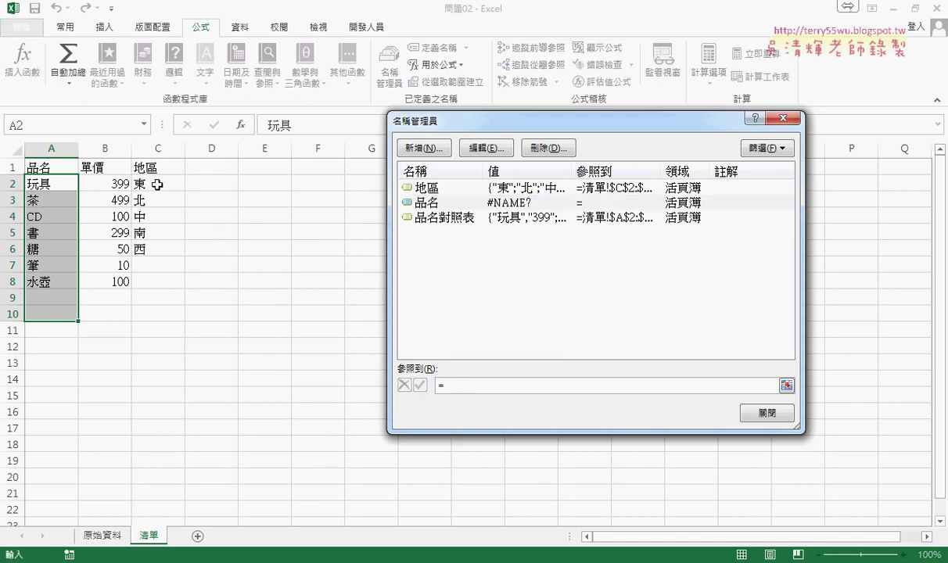
left_click_drag(139, 185, 160, 303)
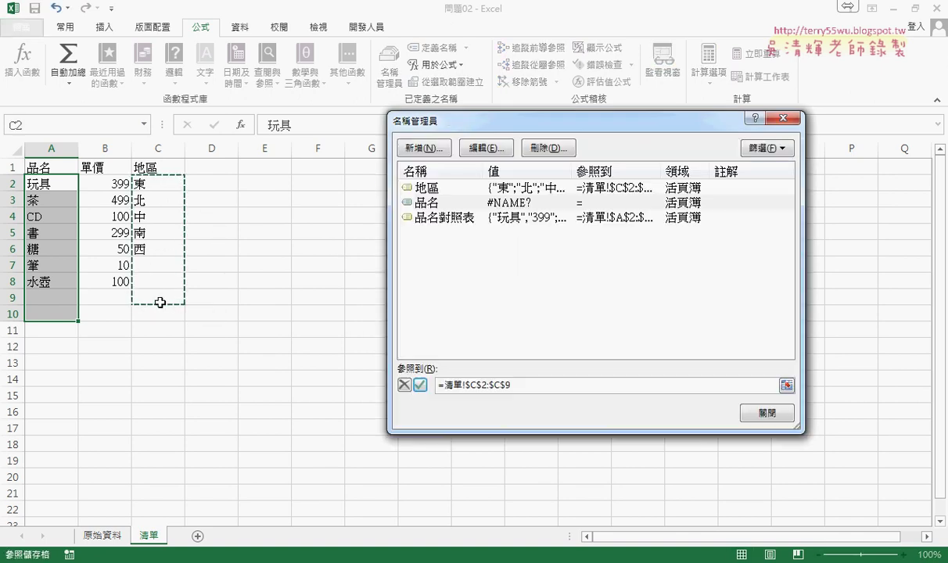
left_click(420, 385)
left_click(767, 413)
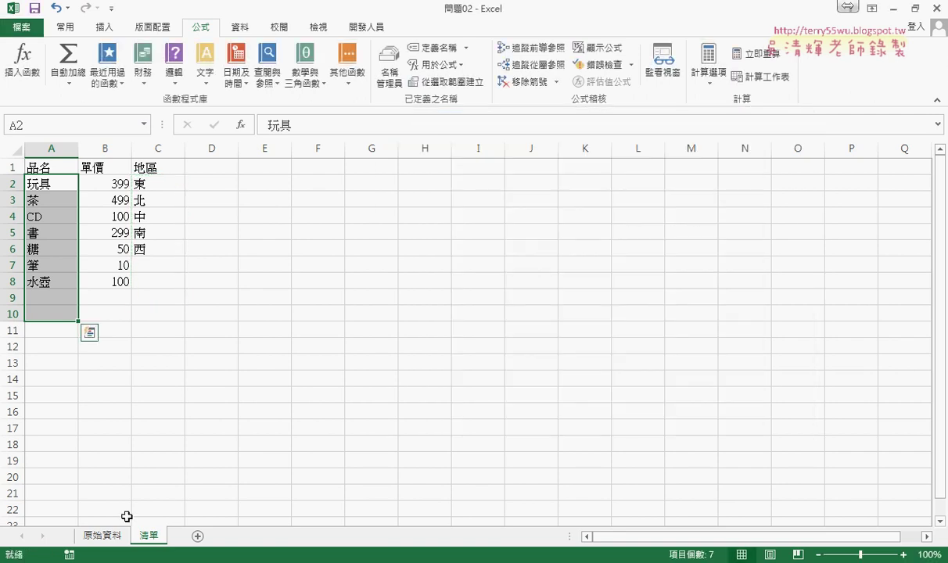
left_click(103, 537)
left_click(329, 461)
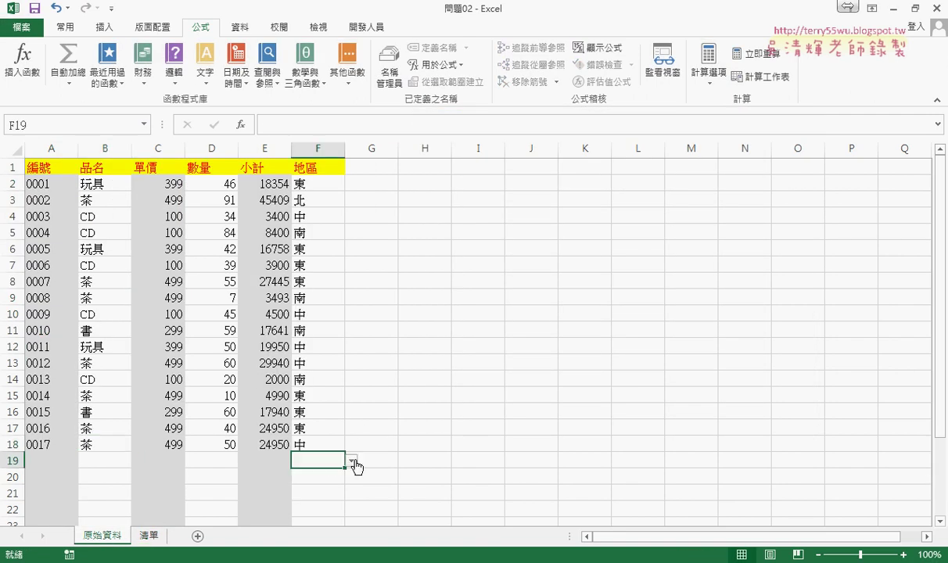
left_click(354, 462)
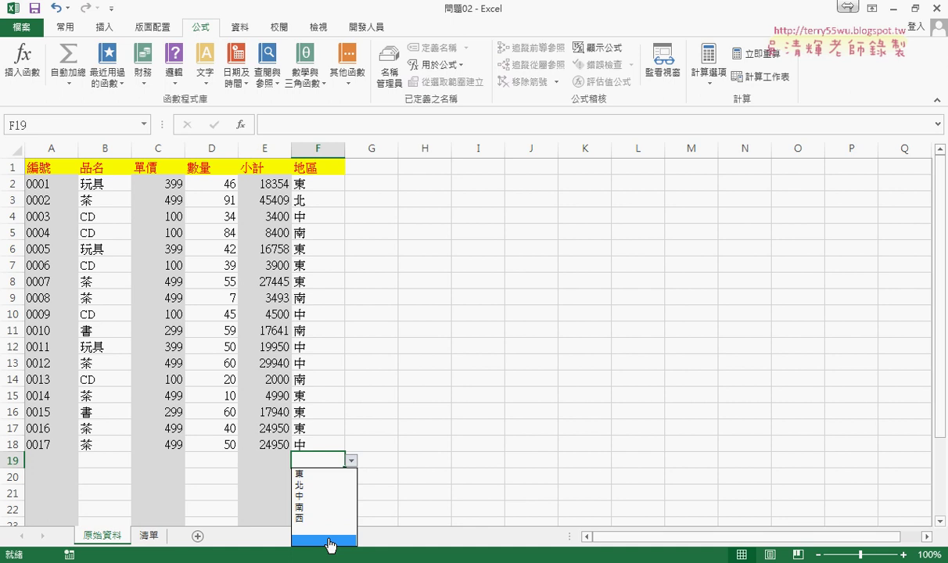
left_click(92, 455)
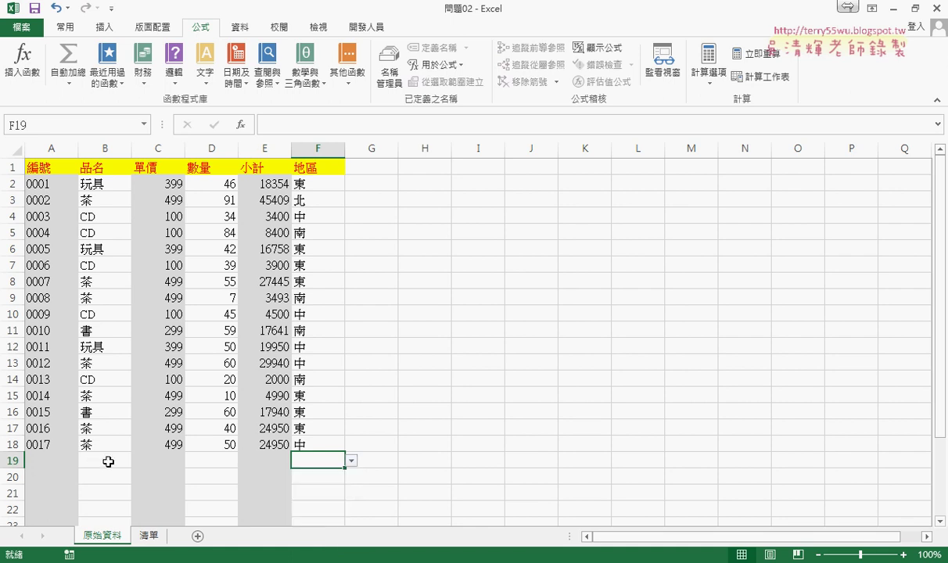
left_click(104, 461)
left_click(138, 462)
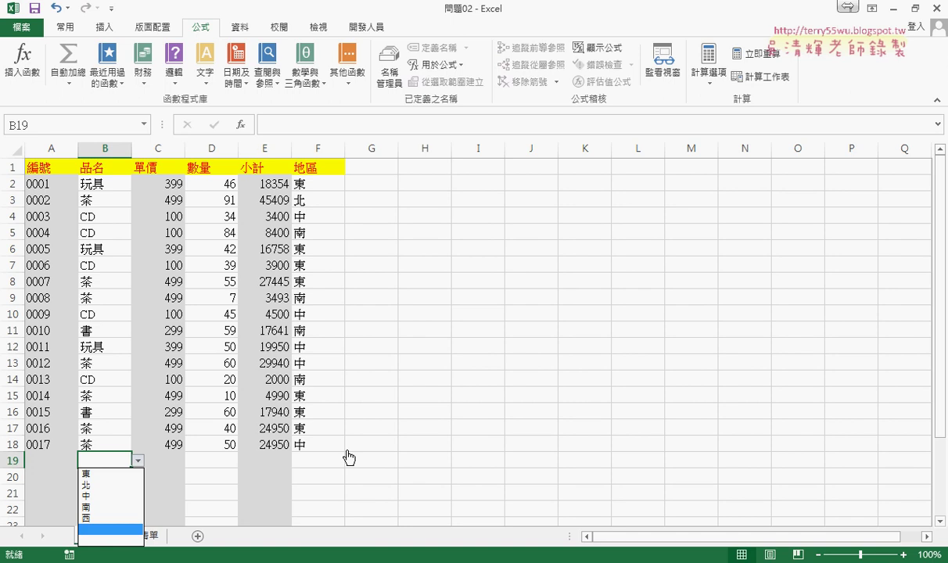
left_click(381, 71)
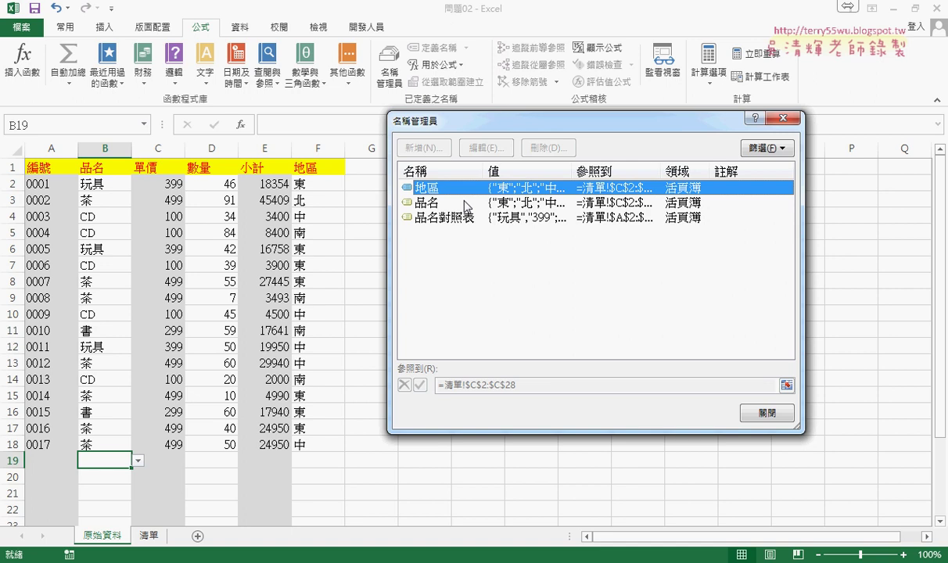
Select all three defined names in Name Manager, close it, and launch Visual Basic from Developer.
left_click_drag(432, 265, 469, 195)
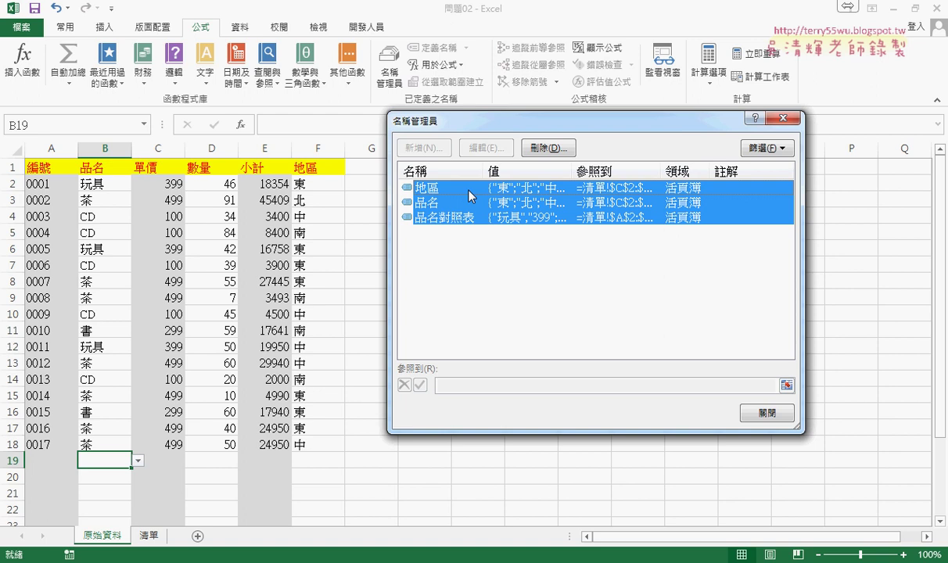
left_click(782, 118)
left_click(367, 29)
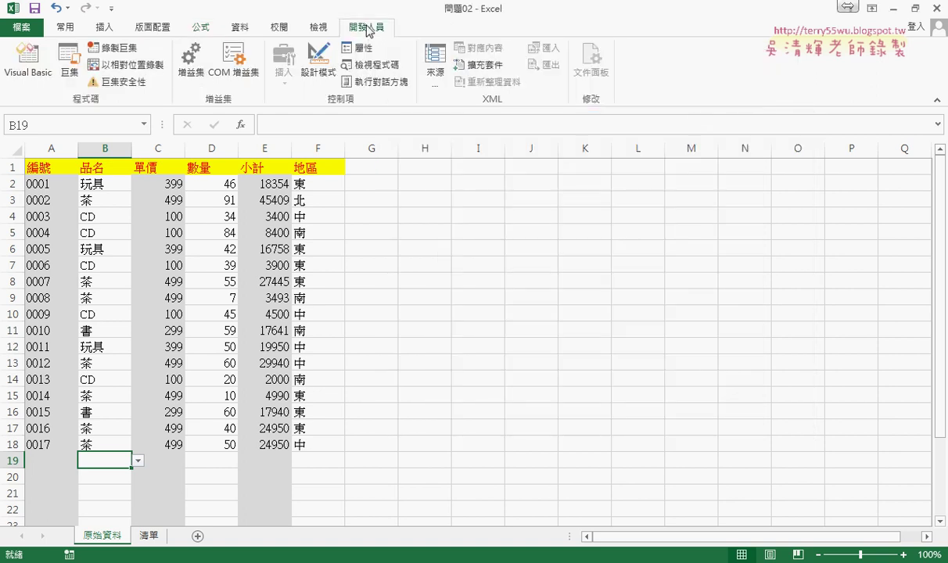
left_click(28, 63)
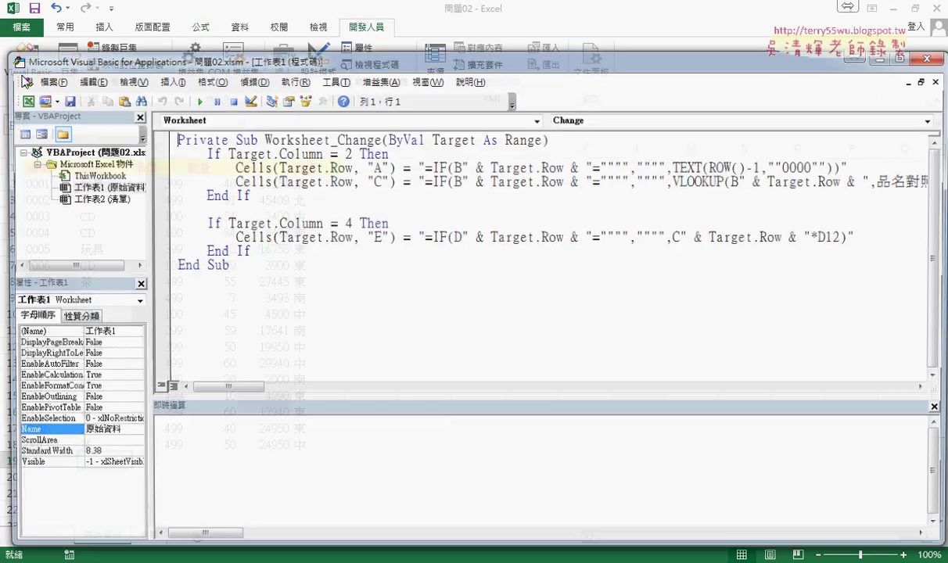
Enlarge the Immediate pane and type the query ? names("品名") into it.
left_click_drag(230, 63, 318, 44)
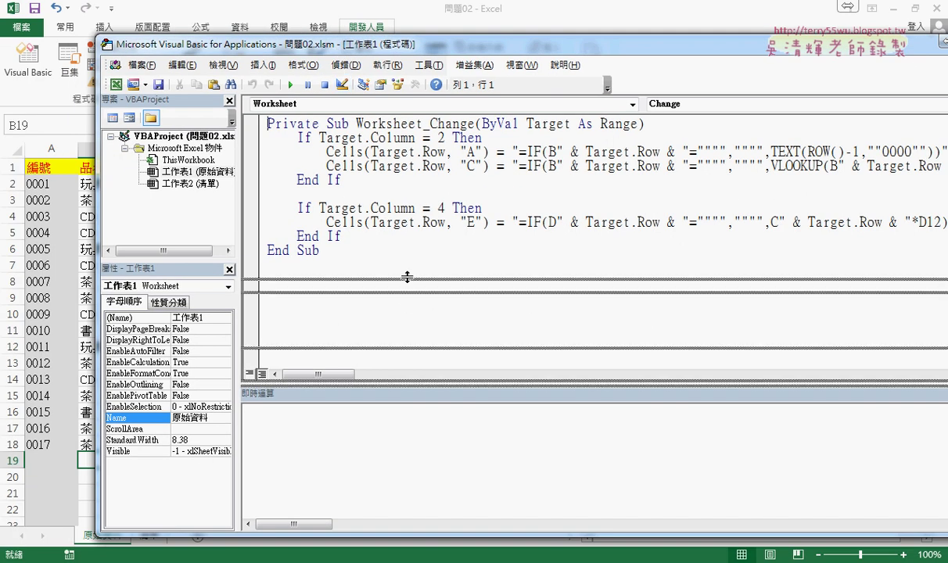
left_click_drag(407, 307, 392, 278)
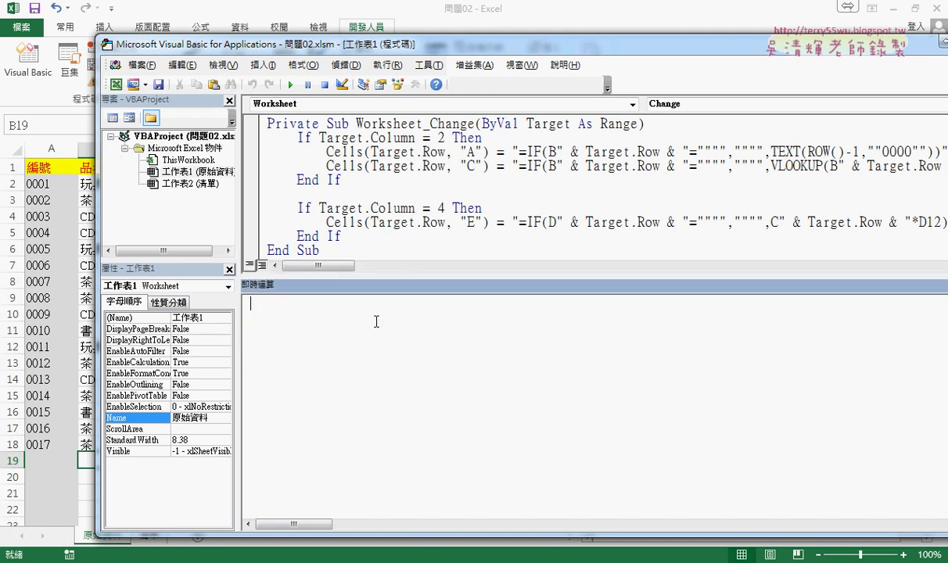
type("? ")
type("b")
key("BackSpace")
type("na")
type("mes")
type("(")
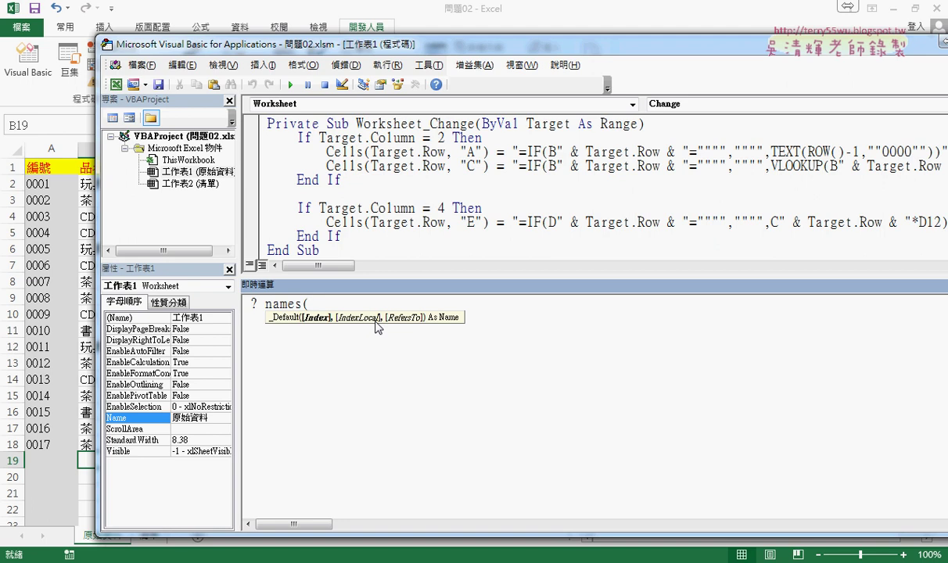
type("\"")
key("Escape")
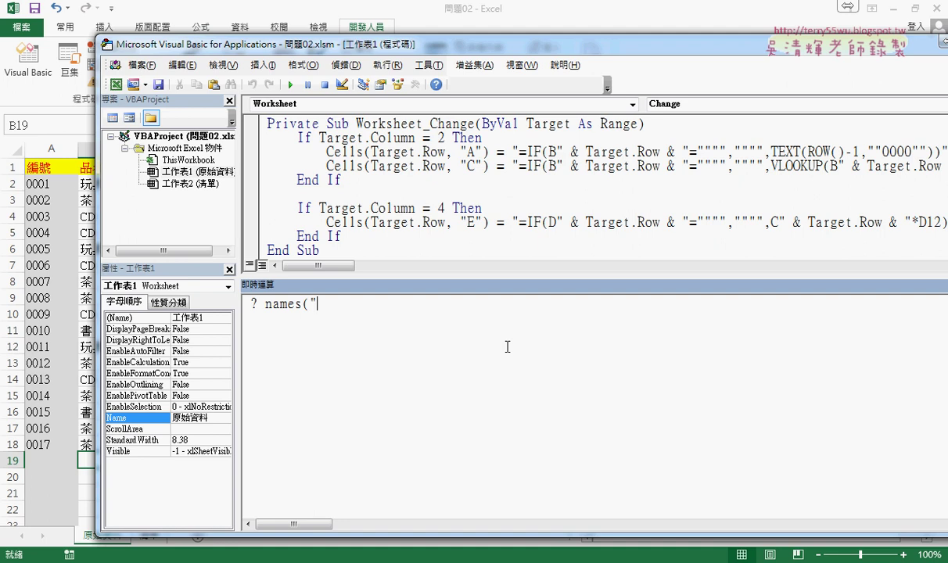
type("m")
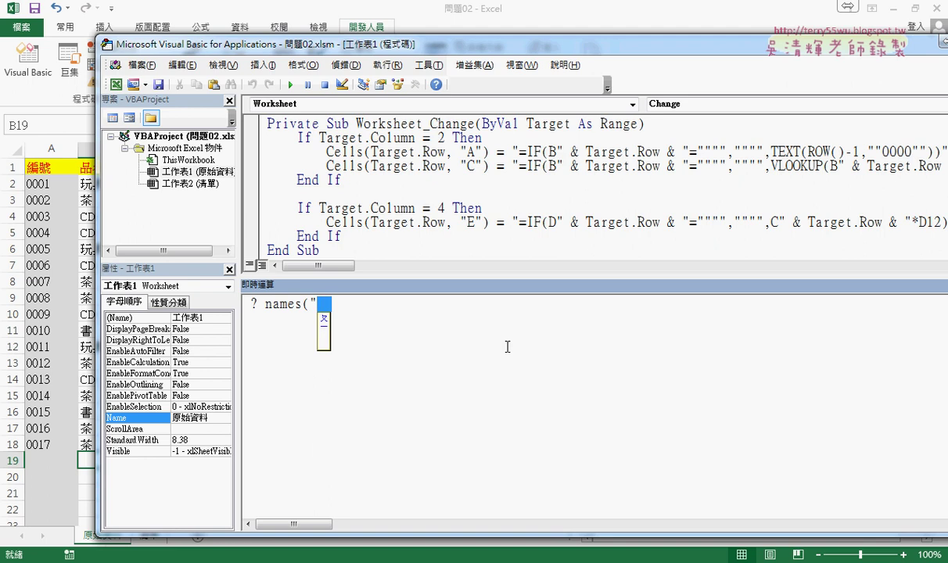
type("0")
key("BackSpace")
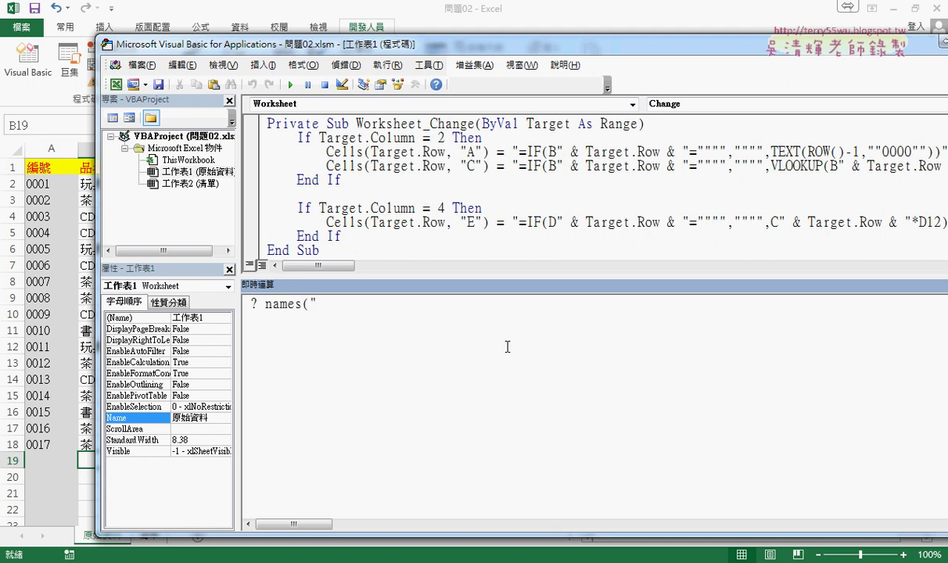
type("3")
type("au/")
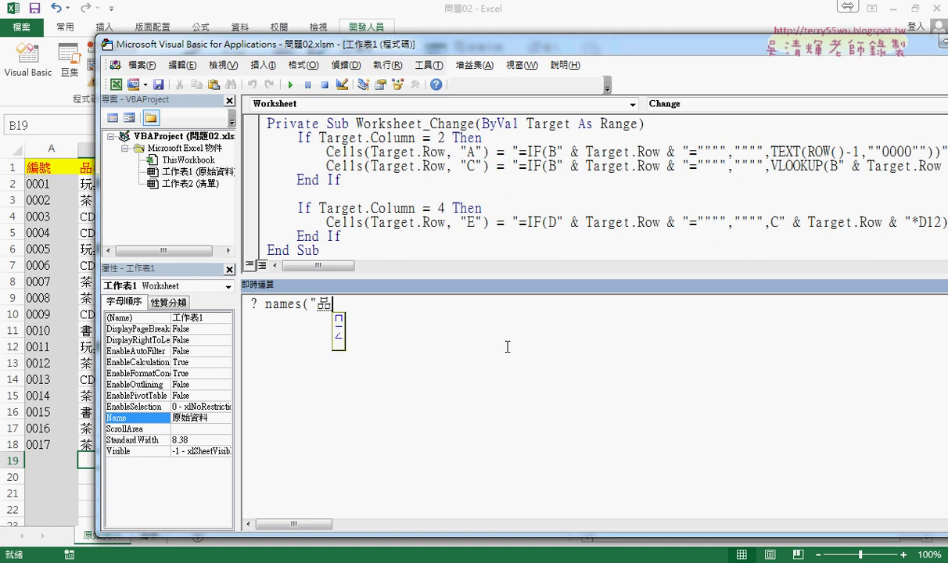
type("6")
type("\")")
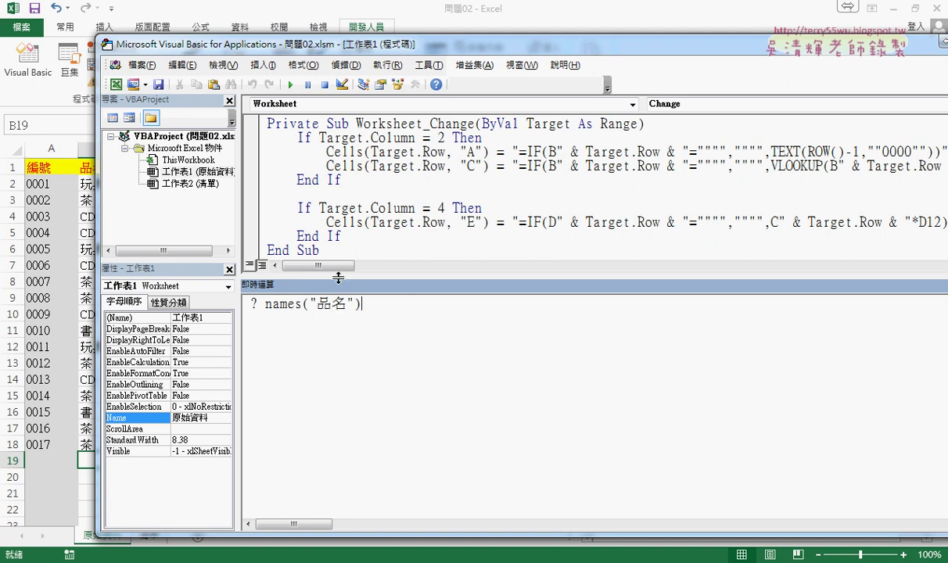
left_click_drag(321, 278, 321, 316)
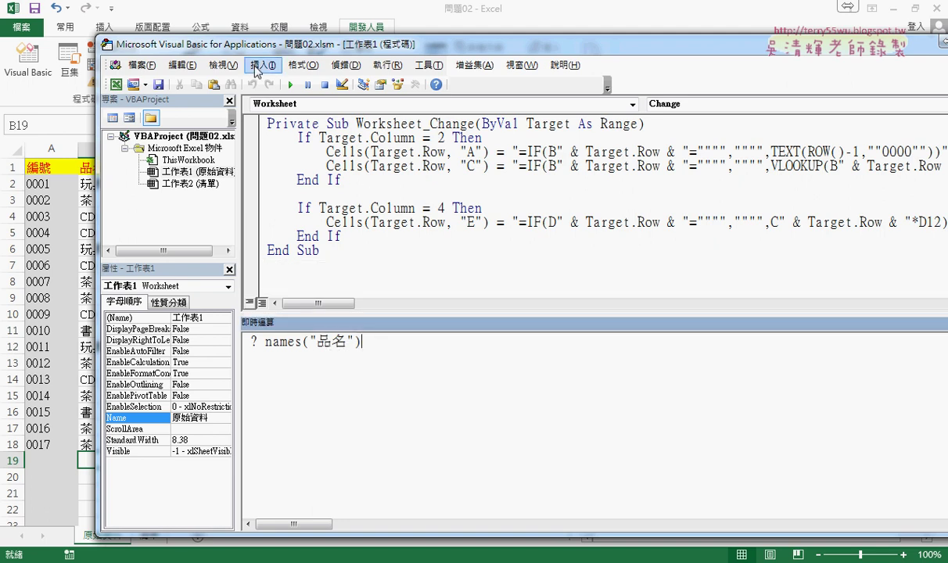
left_click(225, 67)
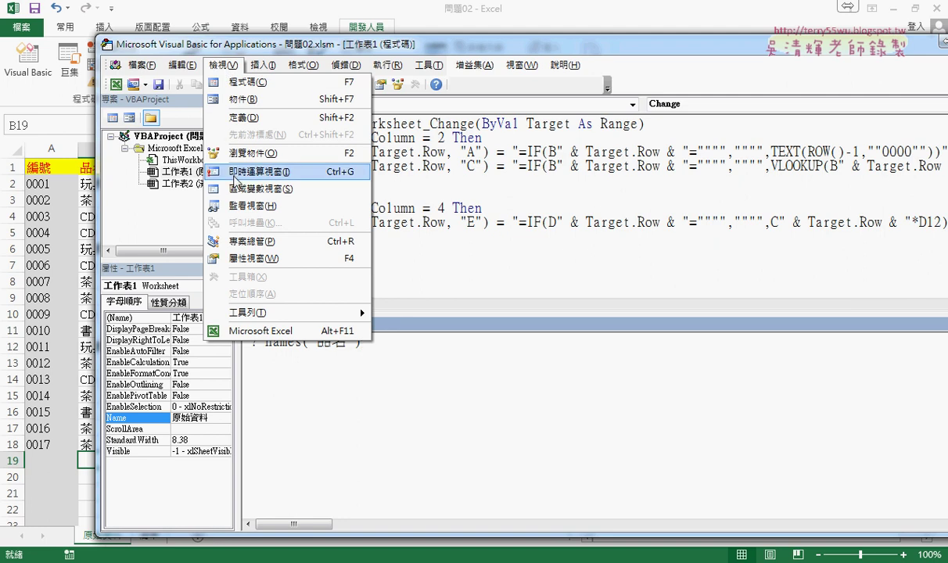
left_click_drag(358, 181, 181, 182)
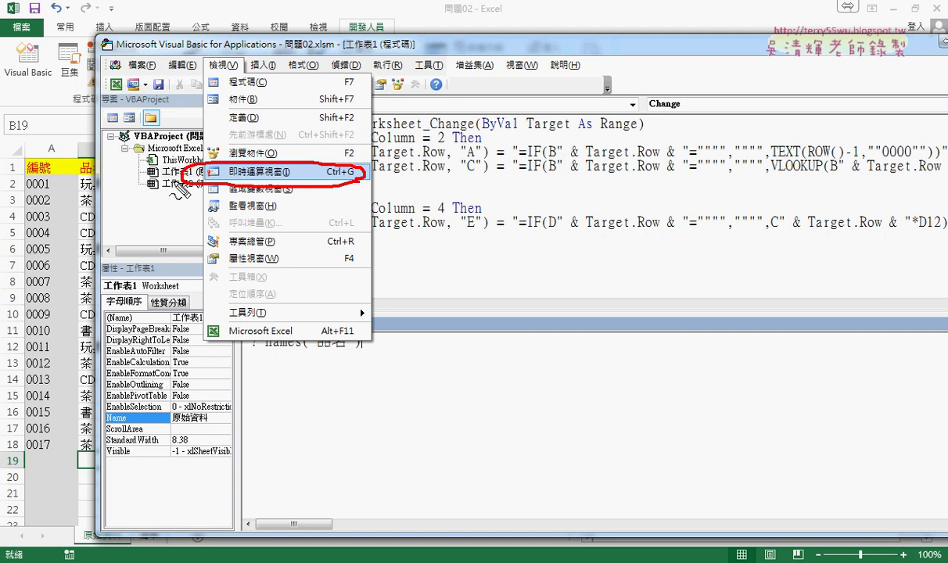
key("Escape")
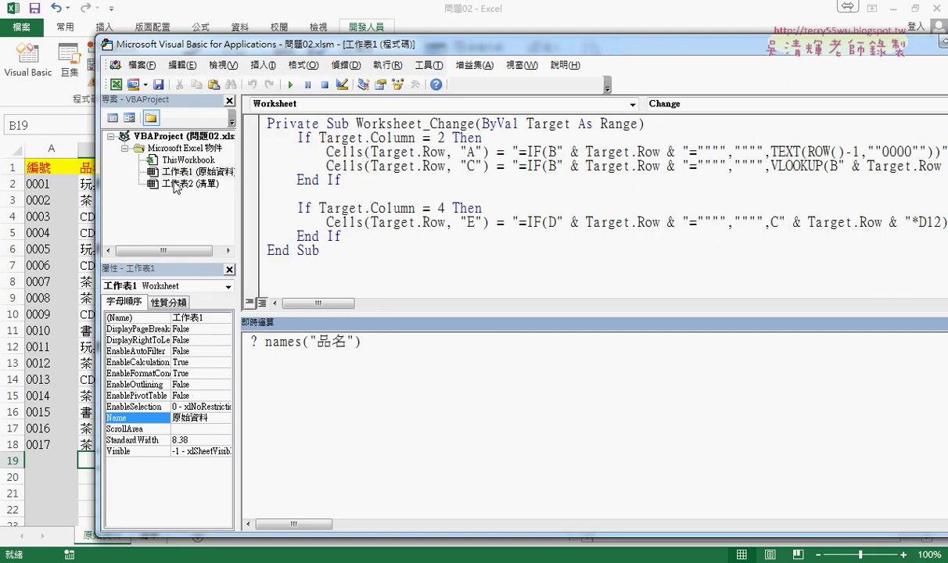
Append .Value to the names("品名") query and run it, printing =清單!$C$2:$C$9.
left_click(368, 342)
type(".")
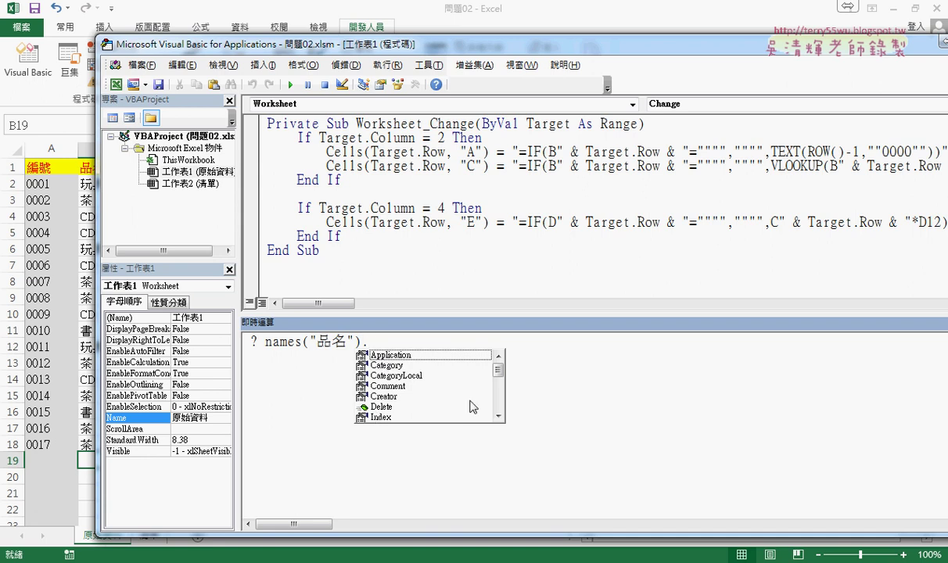
scroll(473, 356, "down", 1)
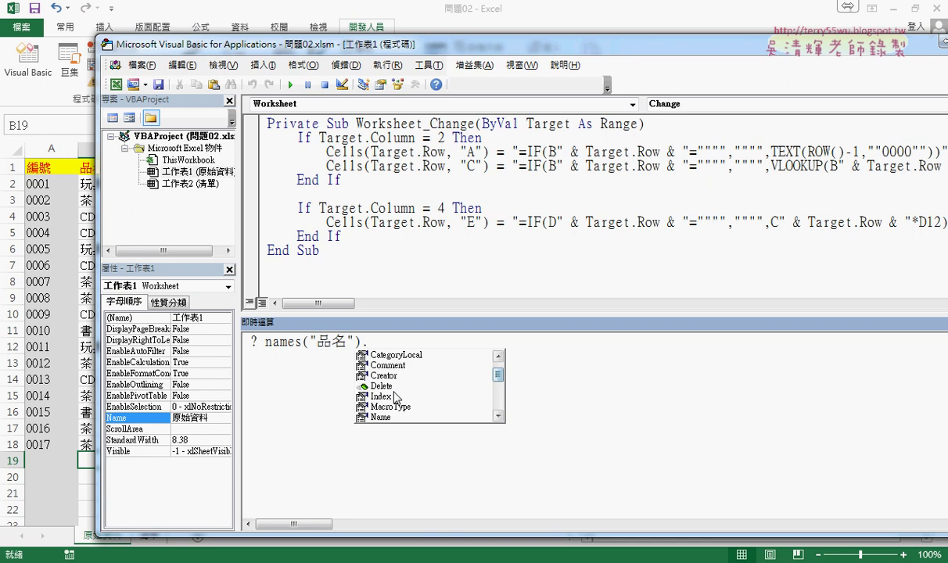
left_click(381, 386)
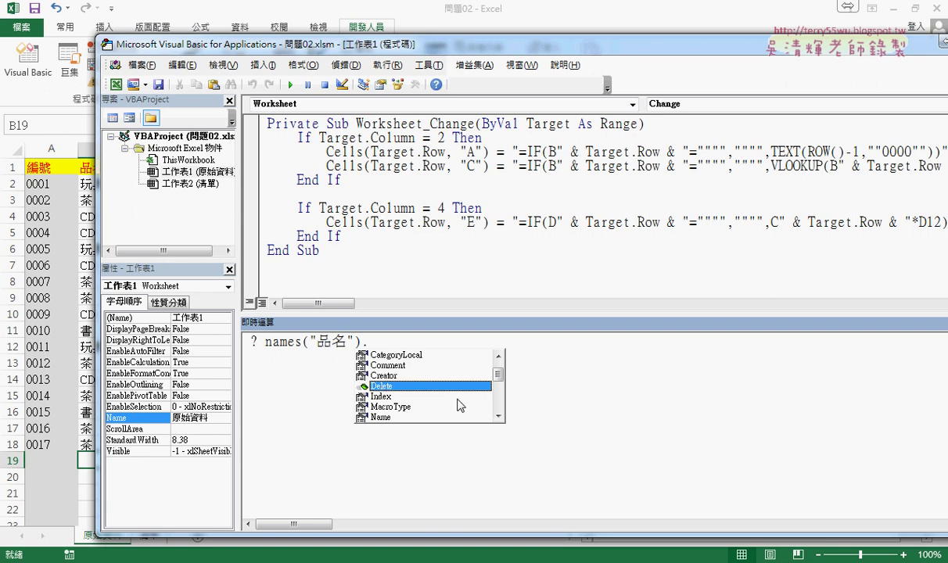
left_click_drag(504, 377, 499, 403)
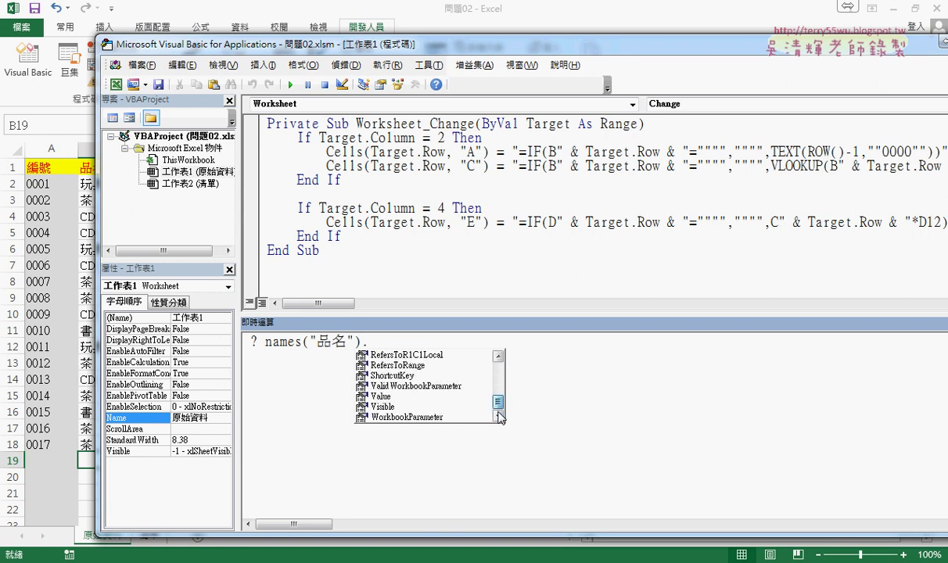
left_click(384, 397)
double_click(385, 397)
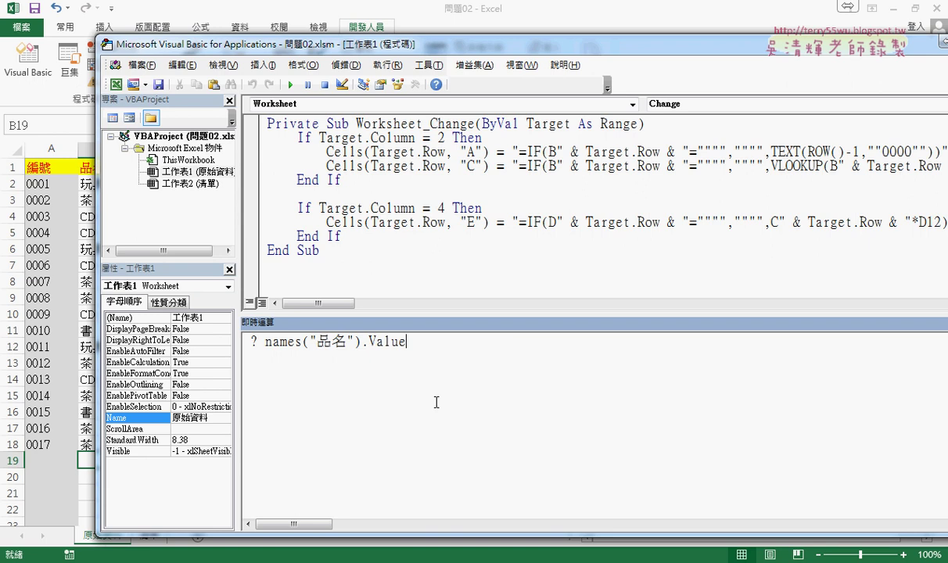
key("Return")
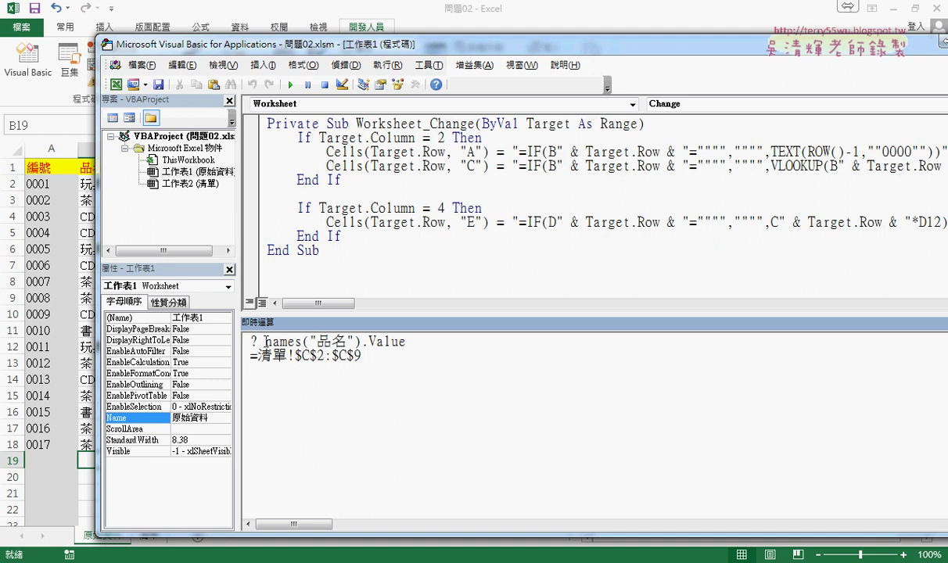
Run names("品名").Value="清單!$C$2:$C$10" in the Immediate window, then switch back to Excel.
left_click_drag(257, 342, 249, 342)
key("Delete")
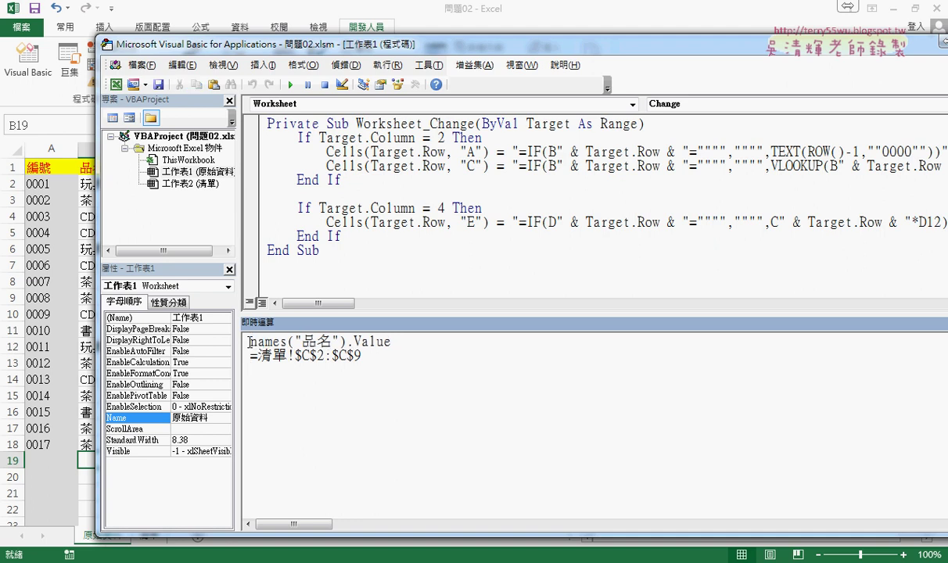
left_click(400, 342)
key("Delete")
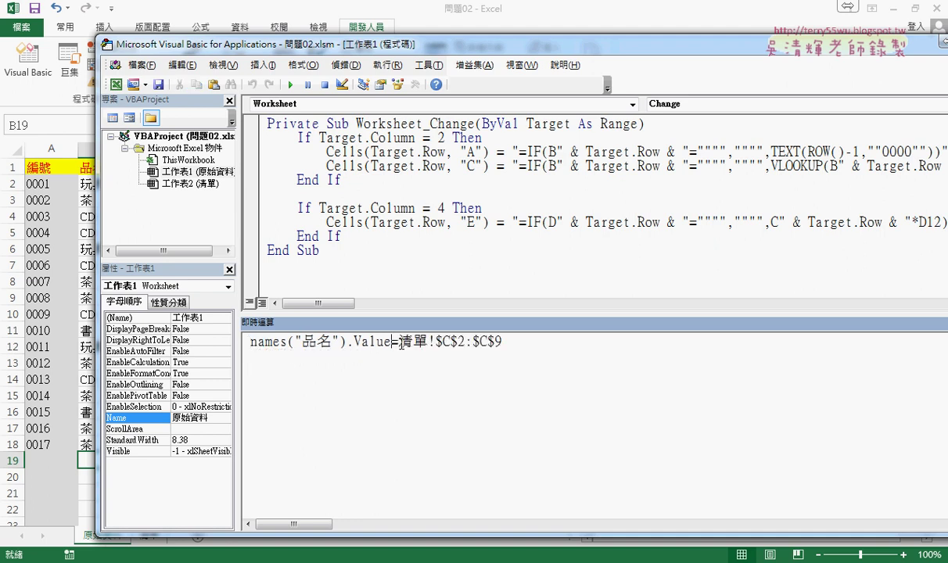
type("\"")
key("End")
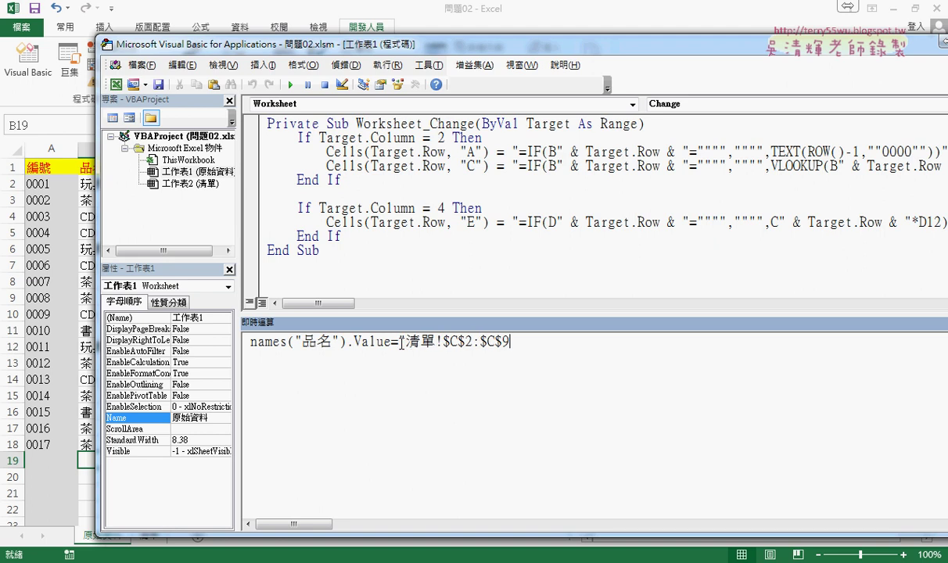
type("\"")
left_click_drag(501, 342, 509, 342)
type("1")
type("0")
key("Return")
key("shift+Left")
key("shift+Left")
left_click(333, 7)
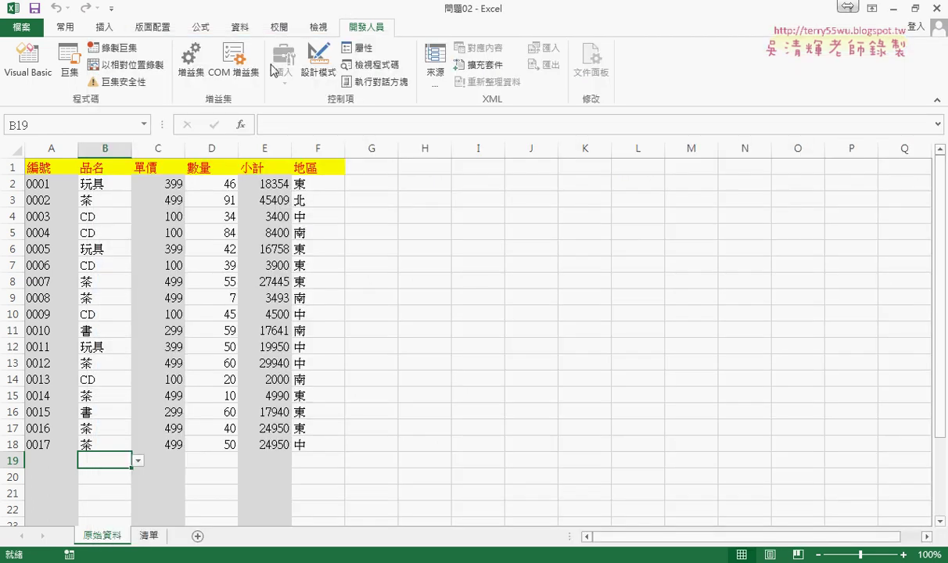
Check in Name Manager that 品名 now refers to 清單!$C$2:$C$10.
left_click(210, 32)
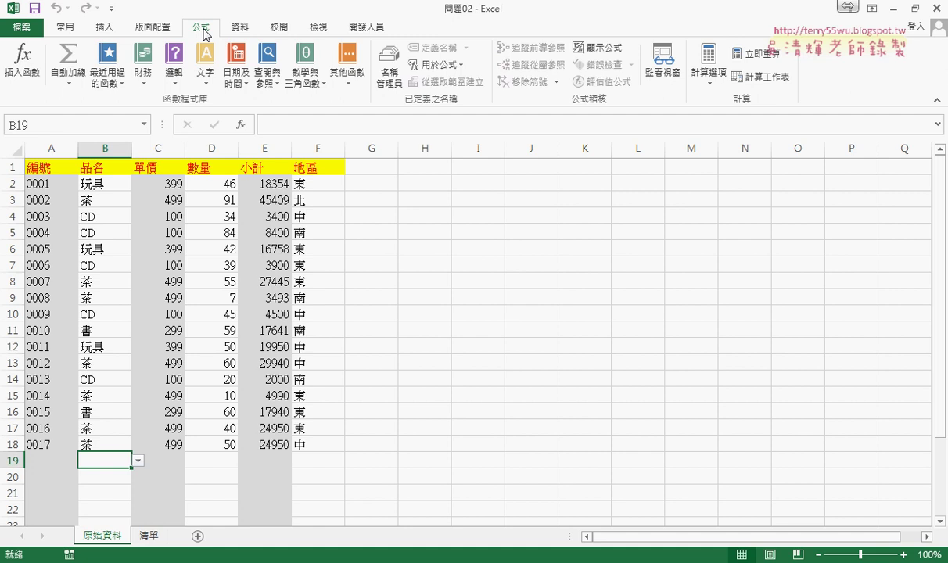
left_click(389, 67)
left_click(415, 203)
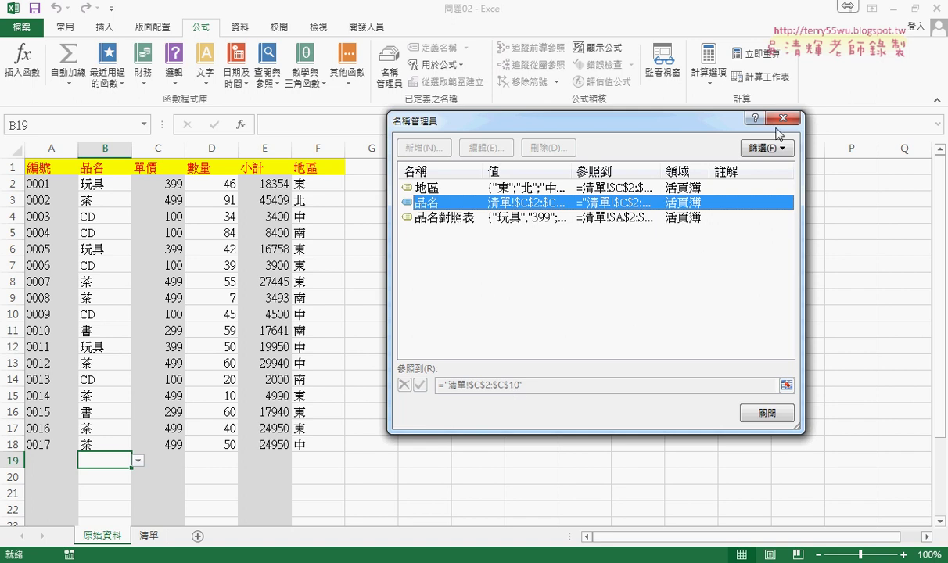
left_click(783, 118)
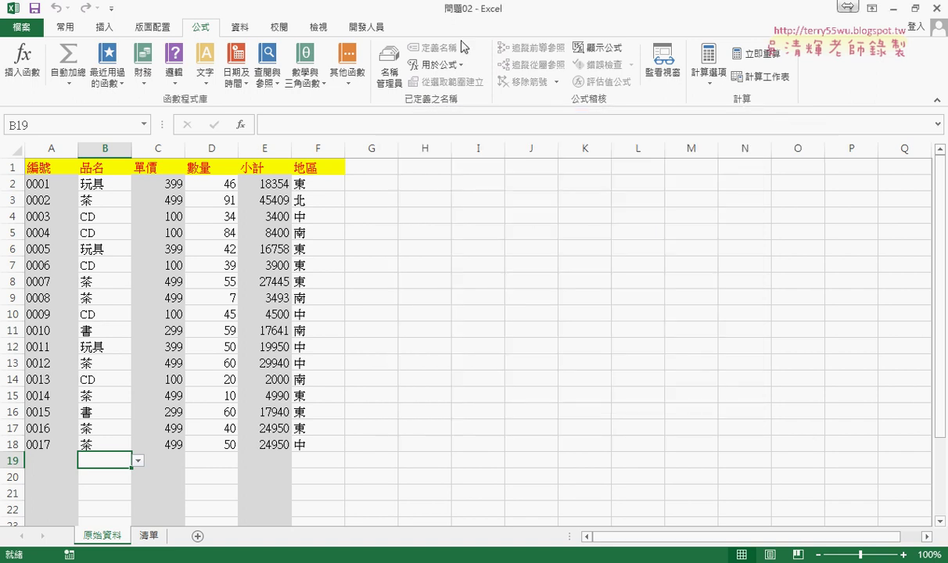
Review the names("品名").Value statement in the VBA editor, then return to the worksheet.
left_click(363, 28)
left_click(27, 61)
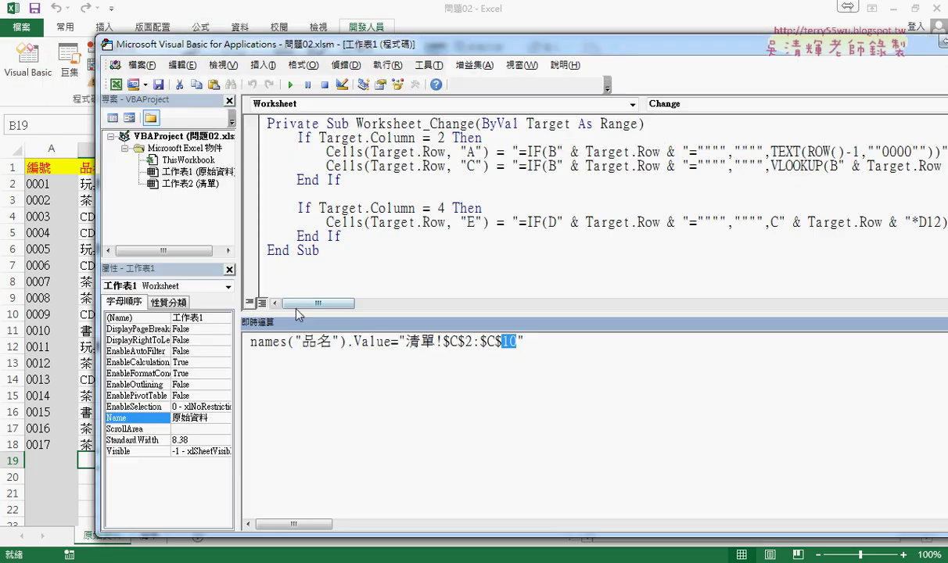
left_click_drag(391, 342, 250, 342)
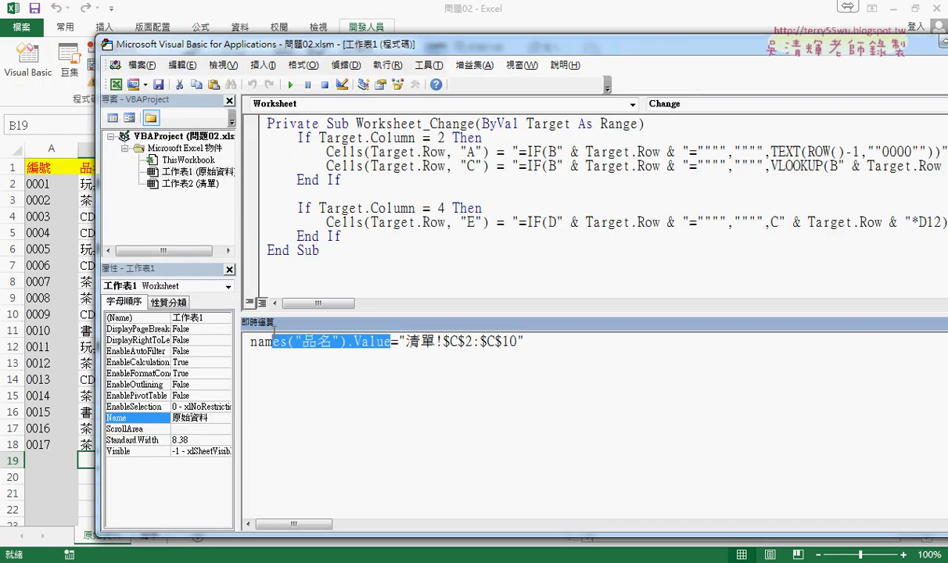
double_click(509, 342)
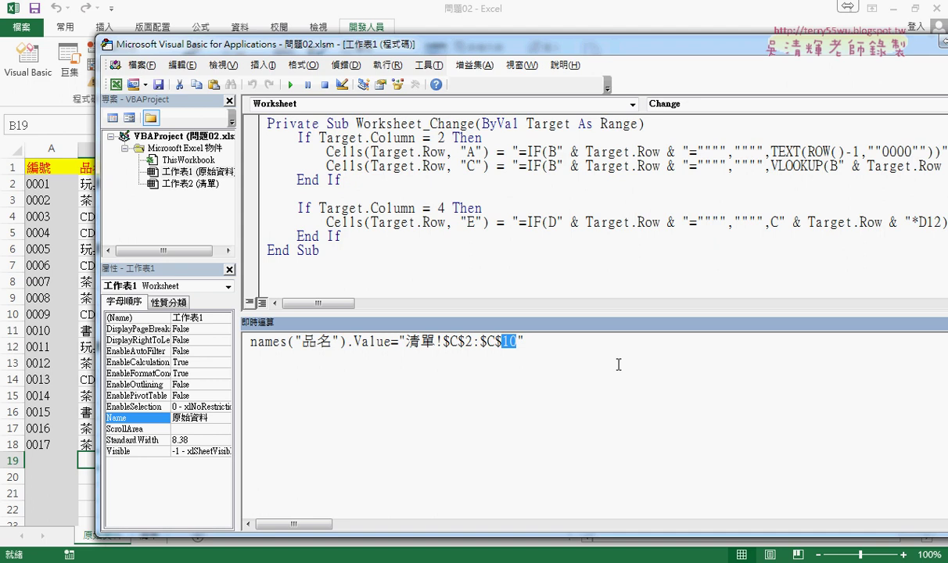
left_click(63, 476)
On 清單, select A8 (水壺), then open the ThisWorkbook module in the VBA editor.
left_click(149, 535)
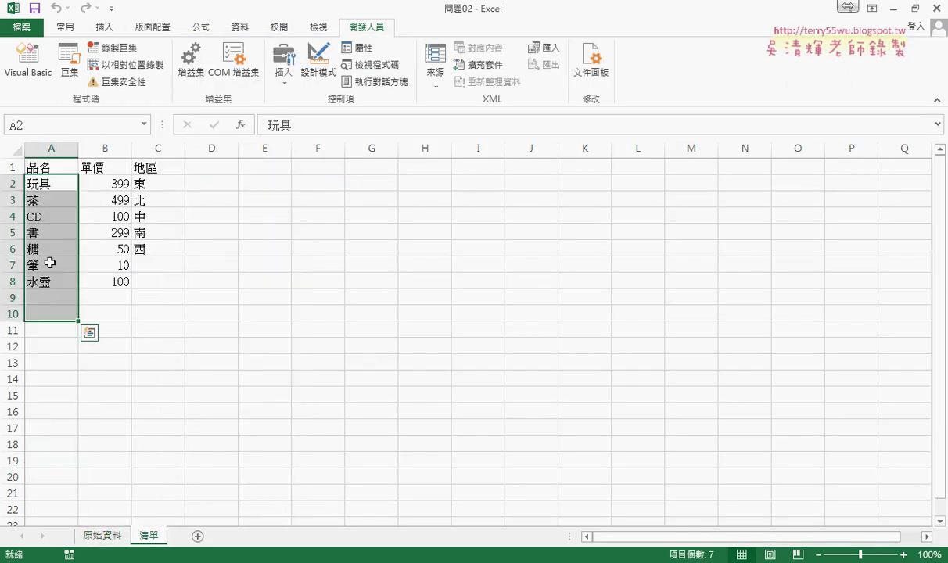
left_click(47, 281)
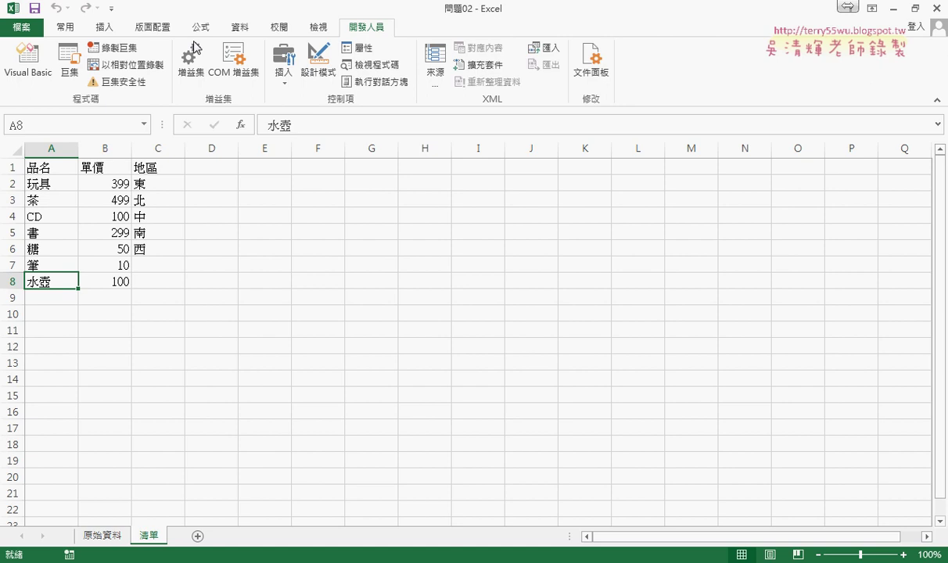
left_click(28, 59)
left_click(192, 160)
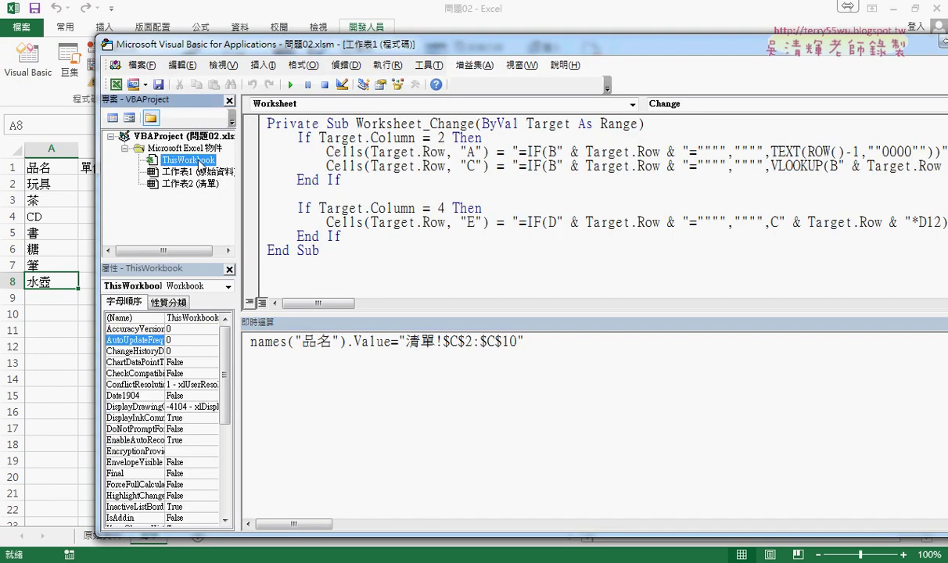
Open the ThisWorkbook code window showing the Workbook_Open macro for 品名 and 地區.
double_click(196, 161)
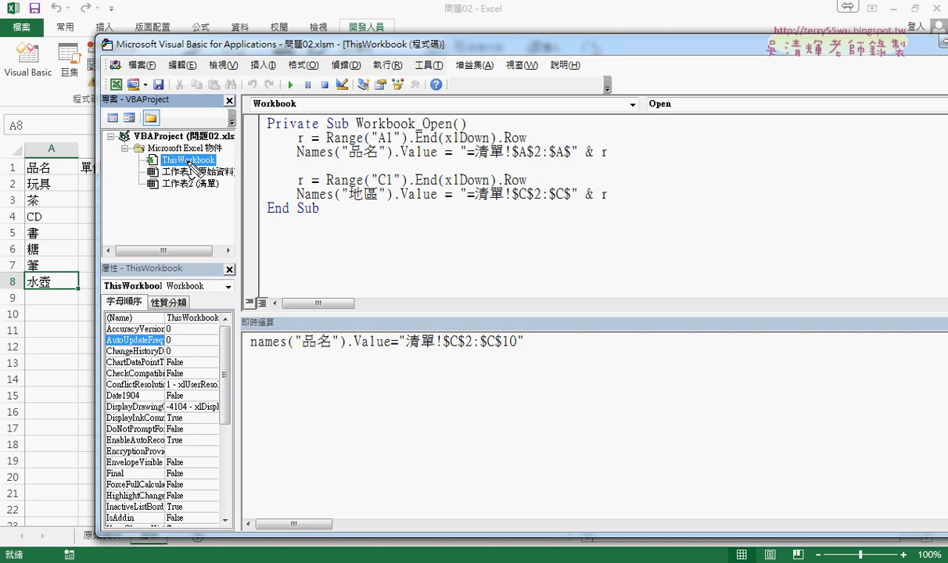
left_click_drag(223, 168, 222, 167)
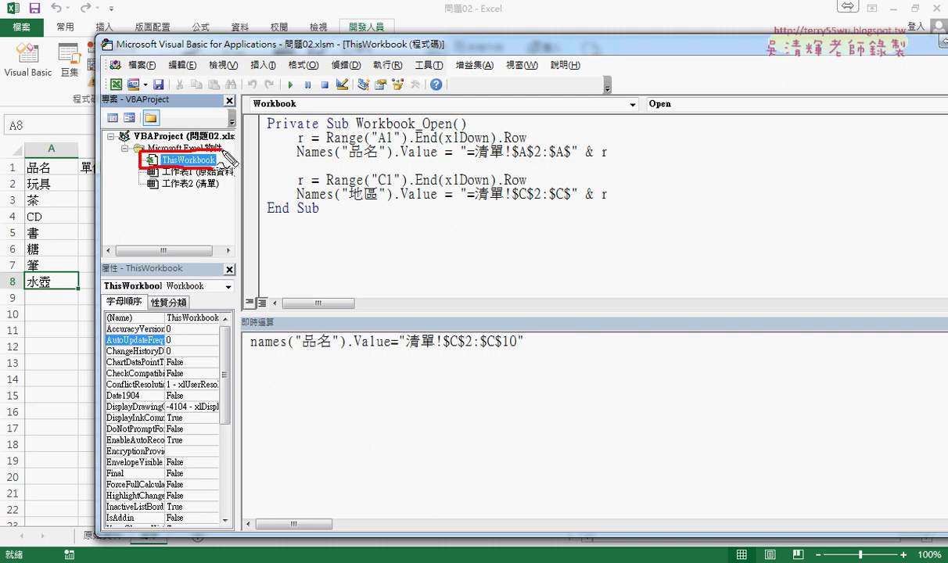
mouse_move(196, 96)
left_mouse_down()
mouse_move(189, 155)
mouse_move(200, 134)
left_mouse_up()
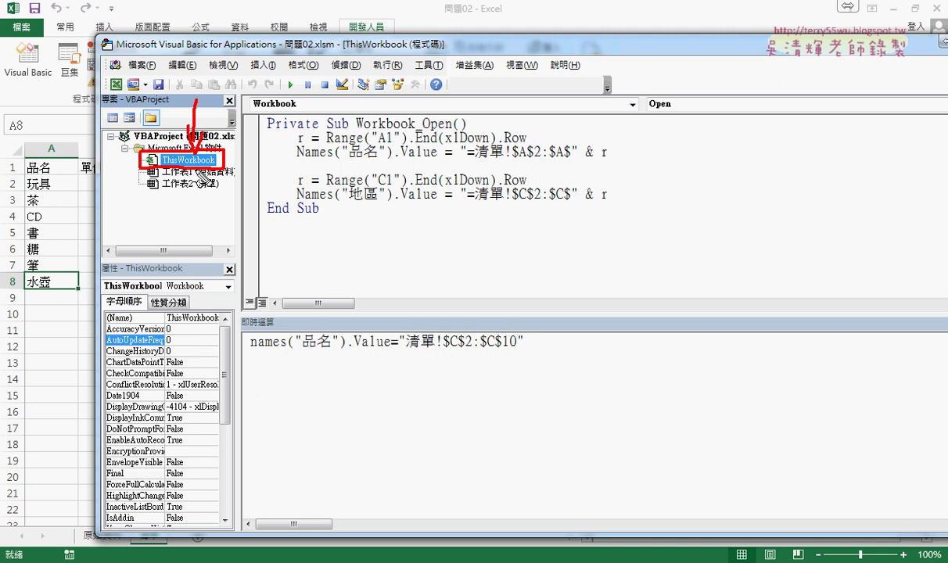
mouse_move(297, 116)
left_mouse_down()
mouse_move(276, 95)
mouse_move(298, 114)
left_mouse_up()
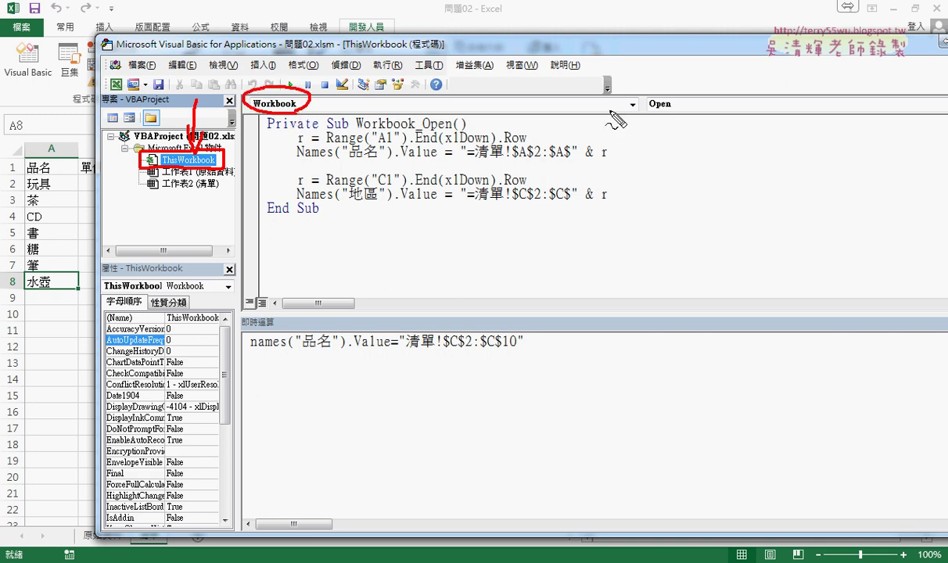
left_click_drag(641, 108, 670, 117)
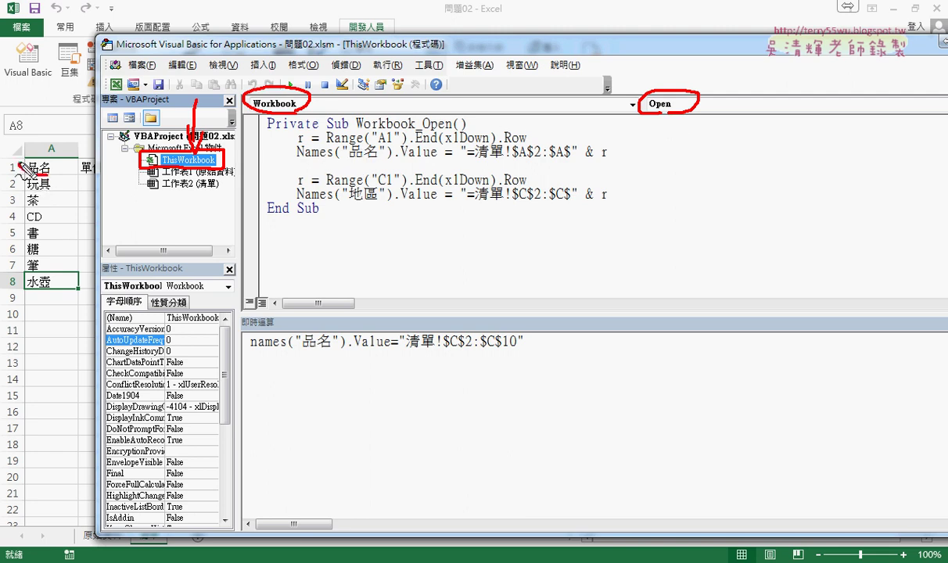
mouse_move(54, 151)
left_mouse_down()
mouse_move(39, 188)
mouse_move(45, 256)
left_mouse_up()
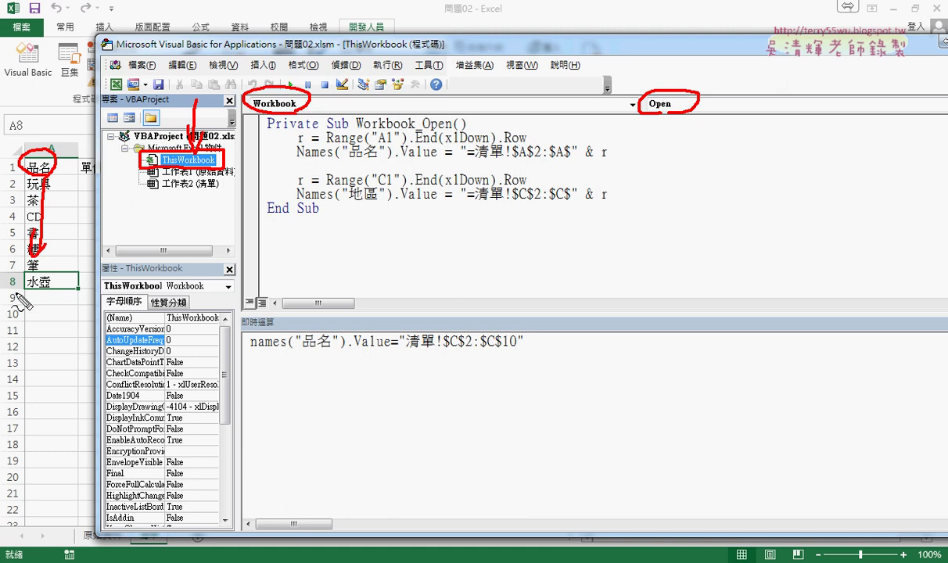
Highlight the Range("A1").End(xlDown).Row last-row expressions and shorten the code editor window.
left_click_drag(523, 143, 460, 145)
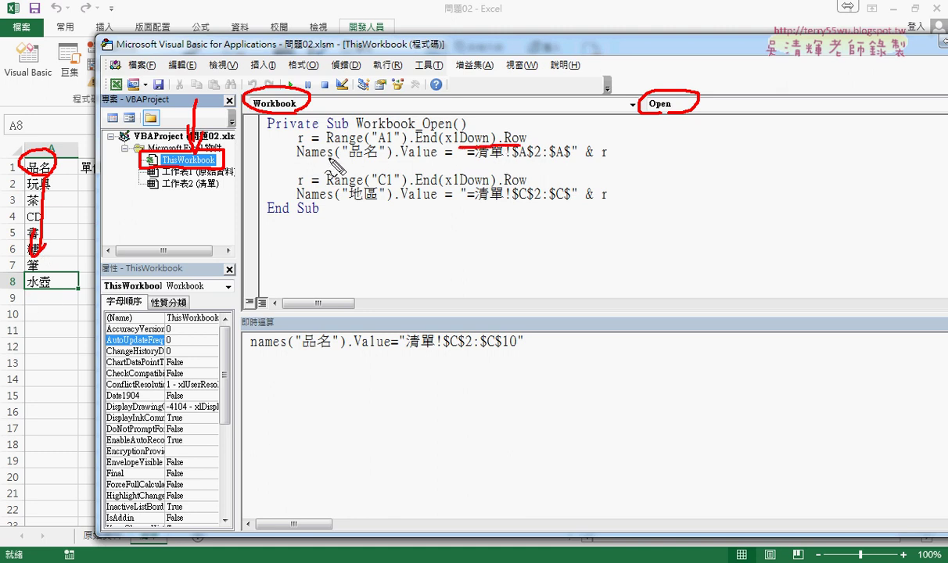
left_click_drag(346, 162, 435, 164)
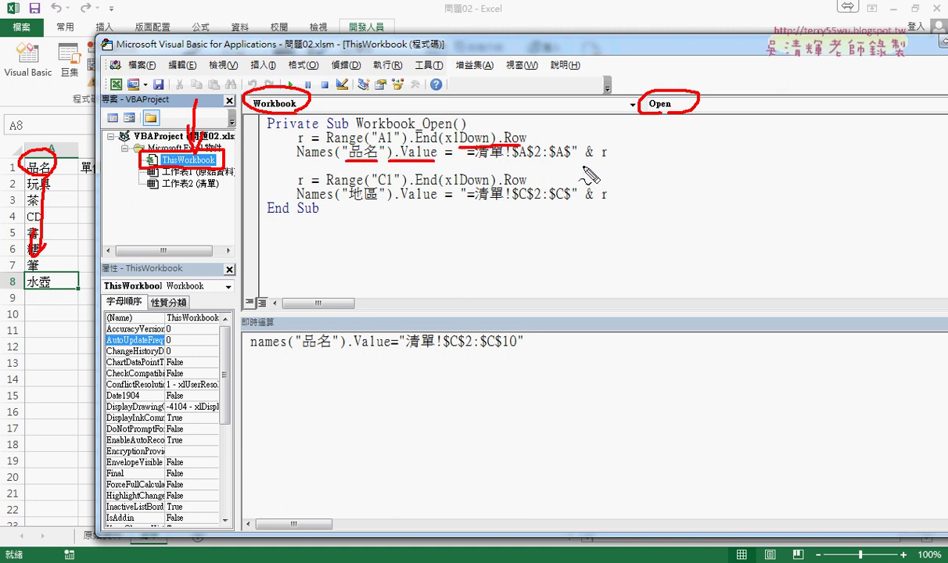
left_click_drag(583, 163, 632, 164)
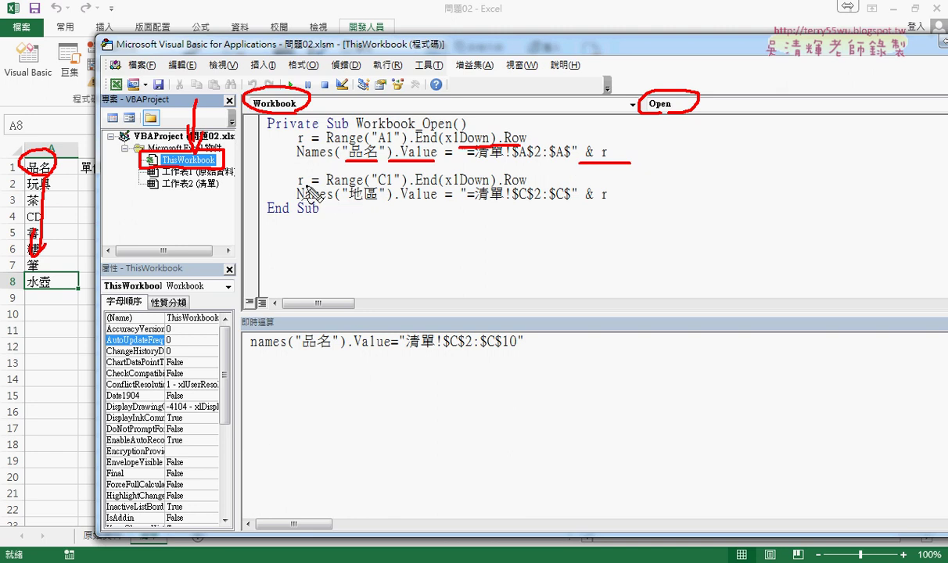
left_click_drag(298, 184, 468, 185)
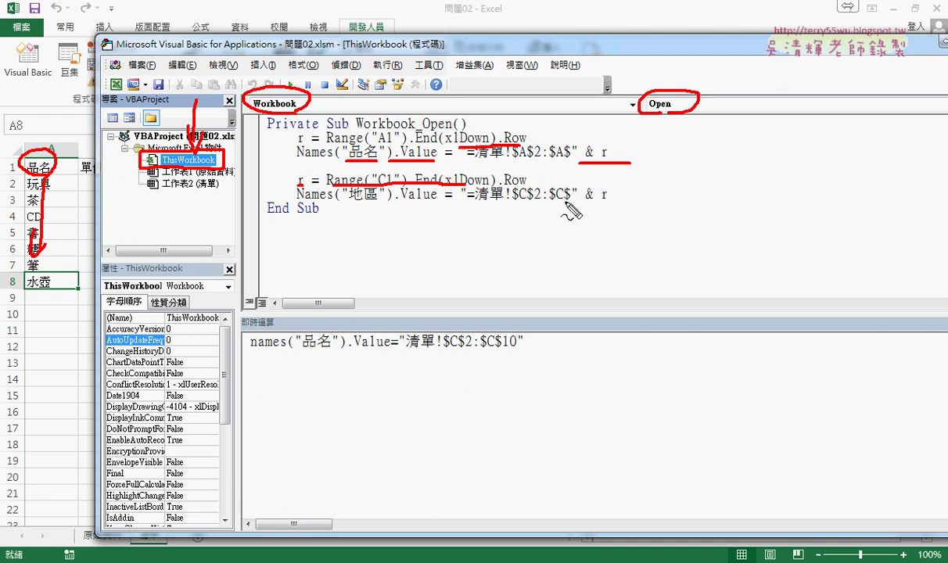
left_click_drag(610, 202, 468, 200)
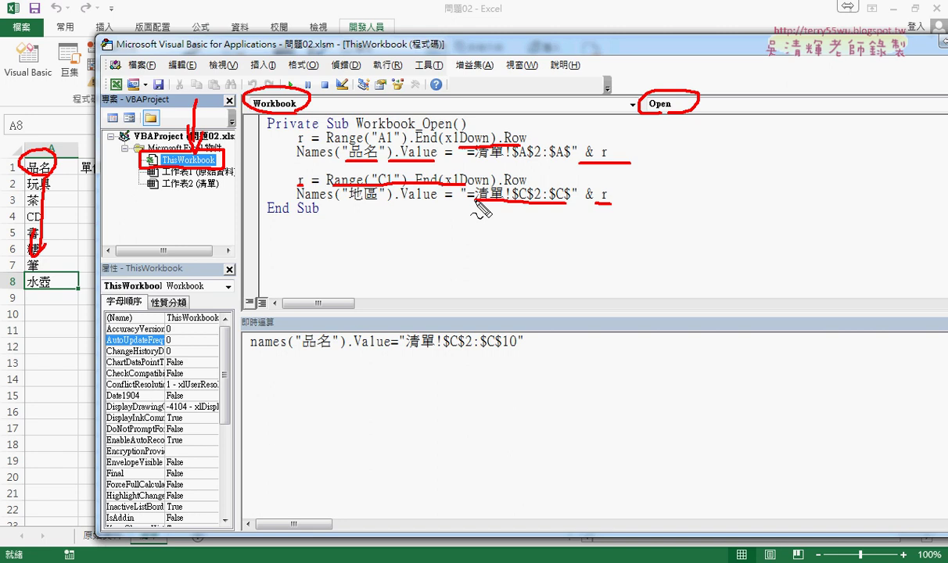
key("Escape")
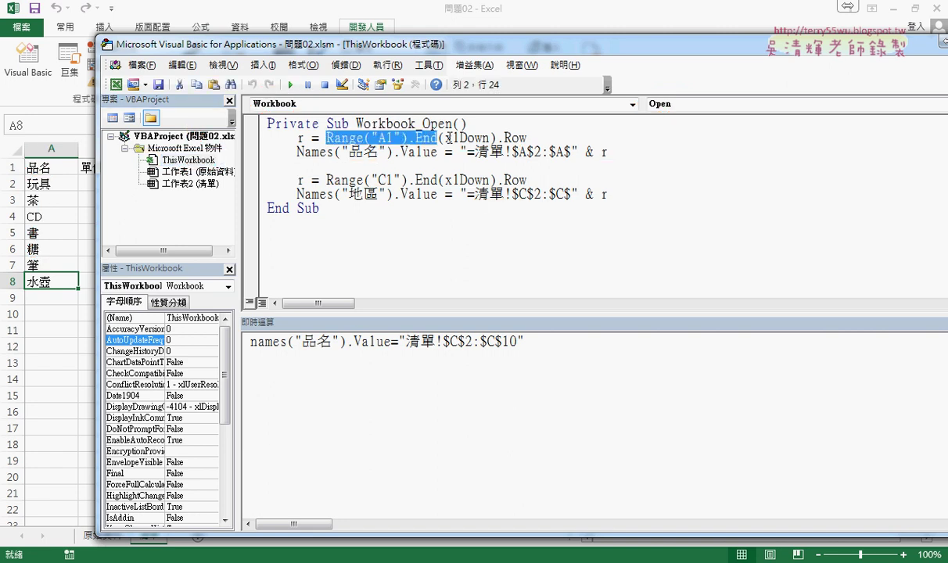
left_click_drag(326, 138, 526, 137)
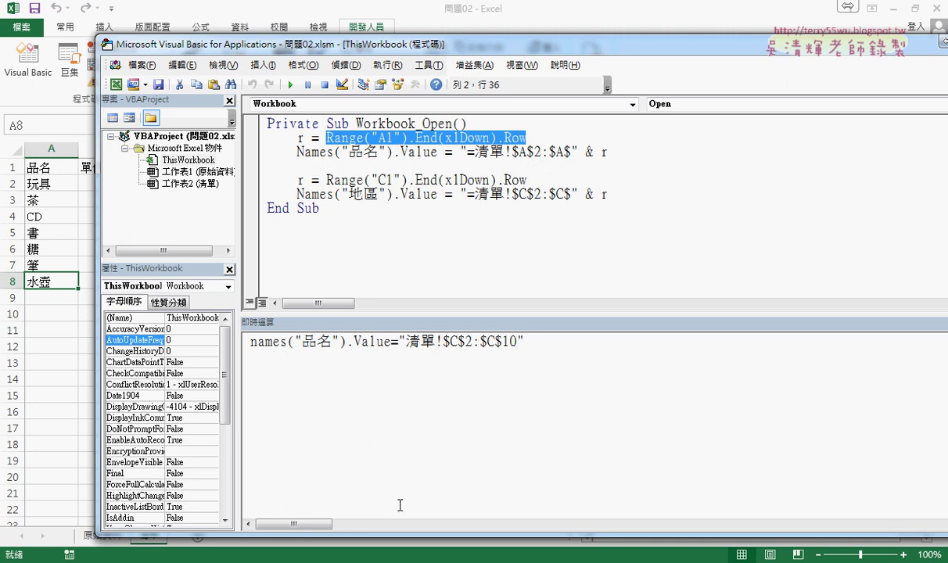
left_click_drag(385, 533, 414, 480)
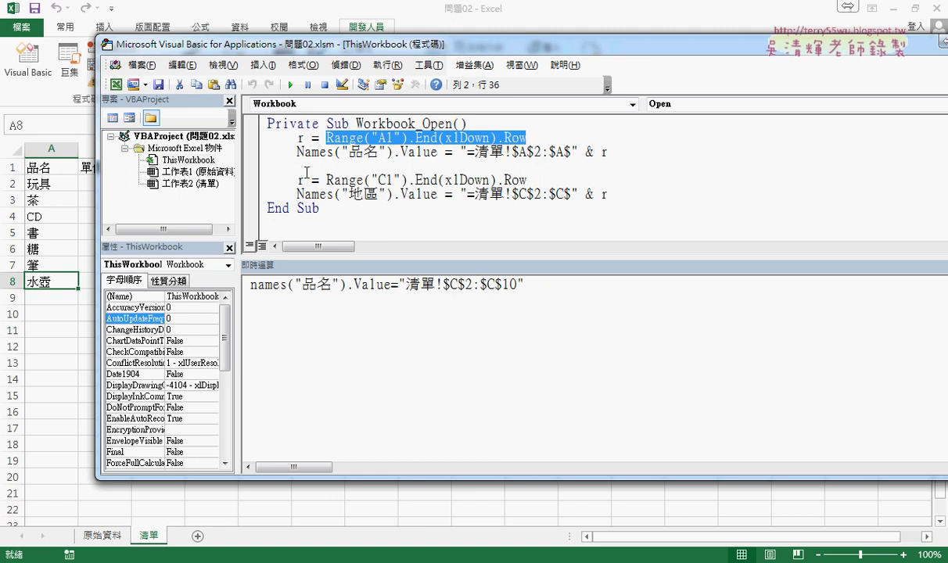
left_click(105, 537)
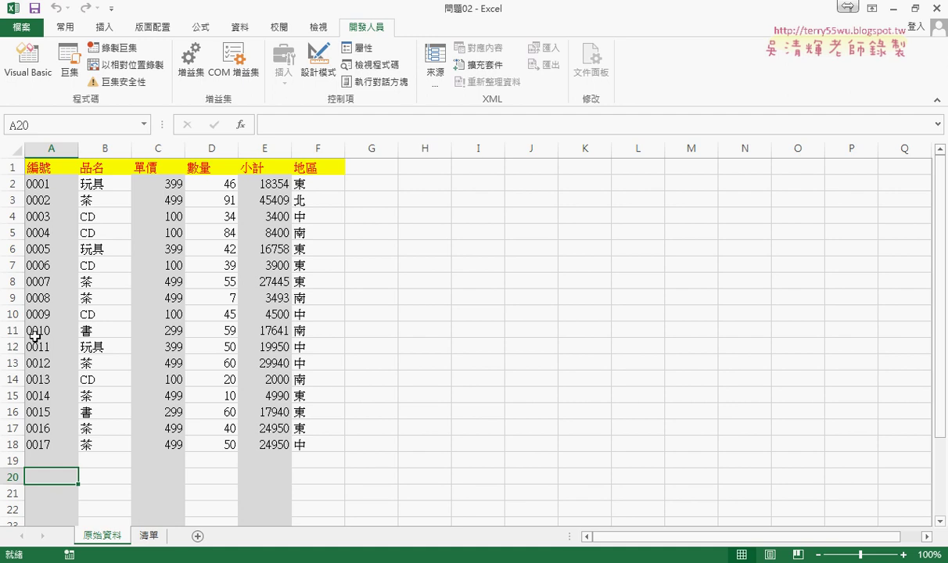
left_click(45, 169)
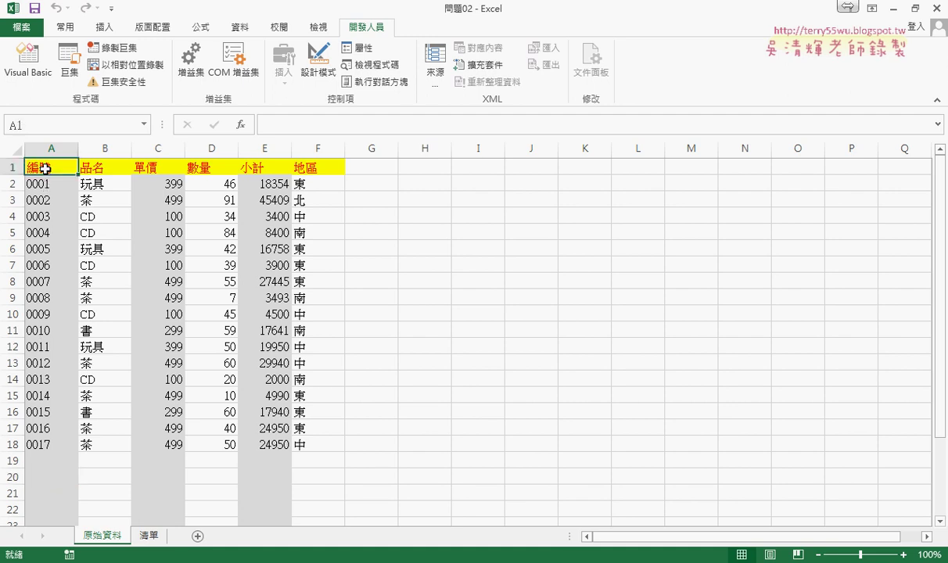
key("ctrl+Down")
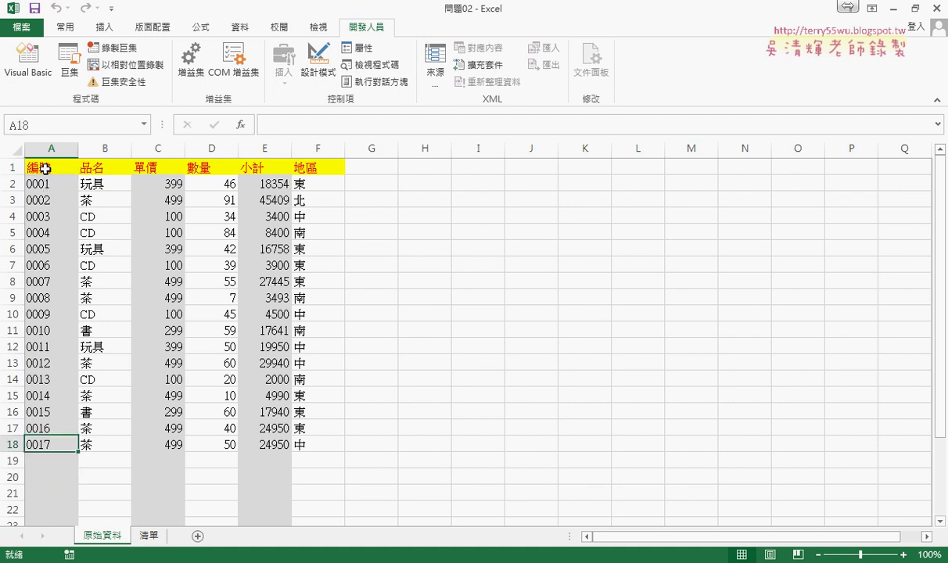
left_click(149, 535)
left_click(47, 168)
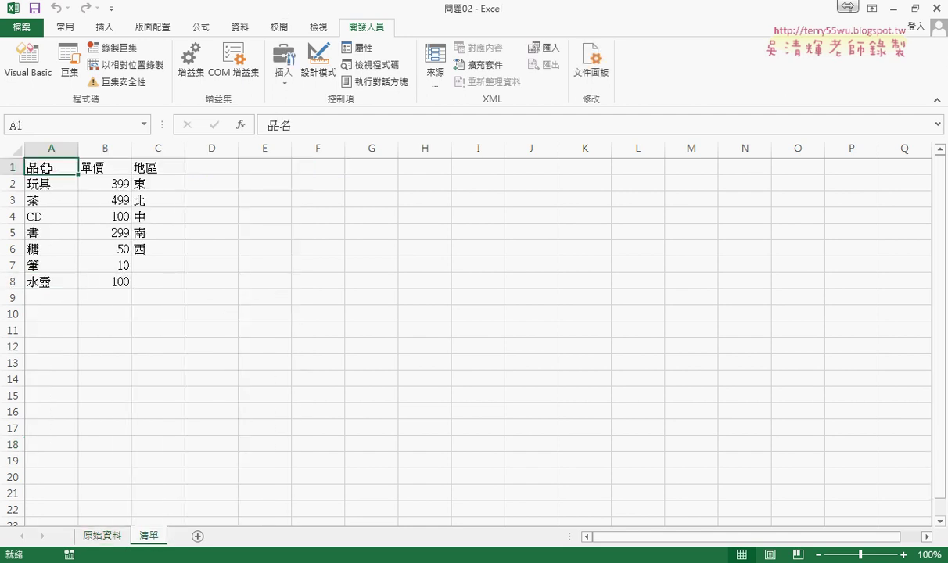
key("ctrl+Down")
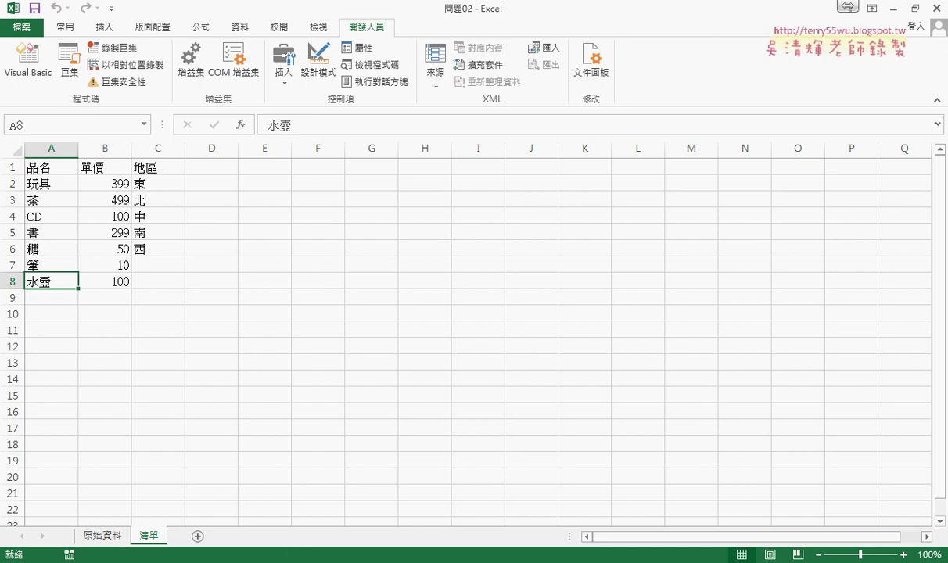
left_click(394, 489)
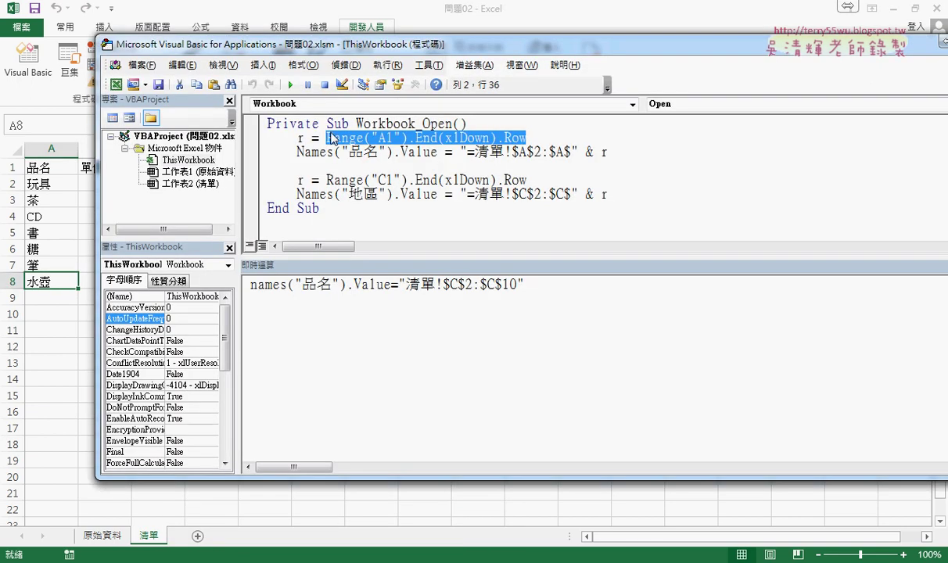
Change line 2 to r = Sheets("清單").Range("A1").End(xlDown).Row.
key("Left")
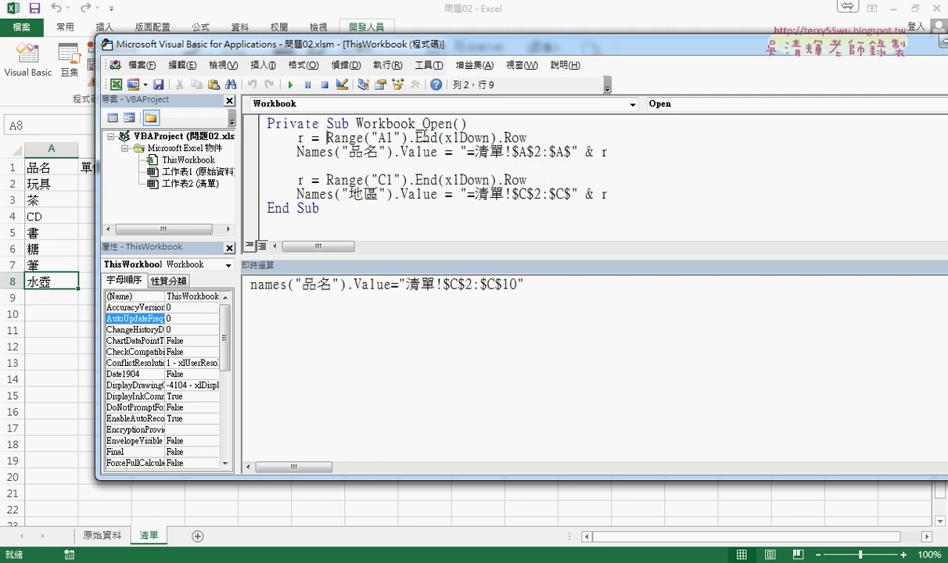
type("n")
key("BackSpace")
key("shift")
type("sheet")
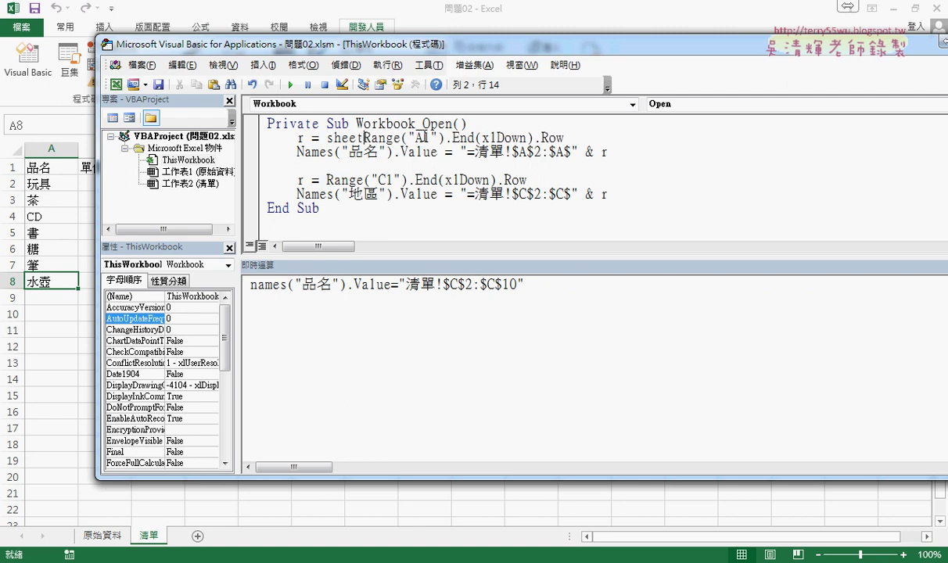
type("s(")
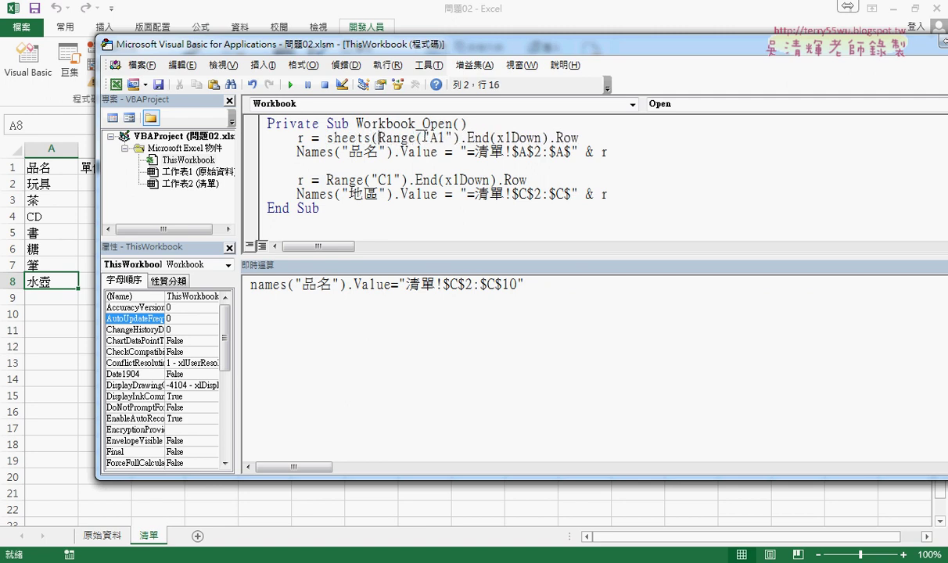
type("\"\"")
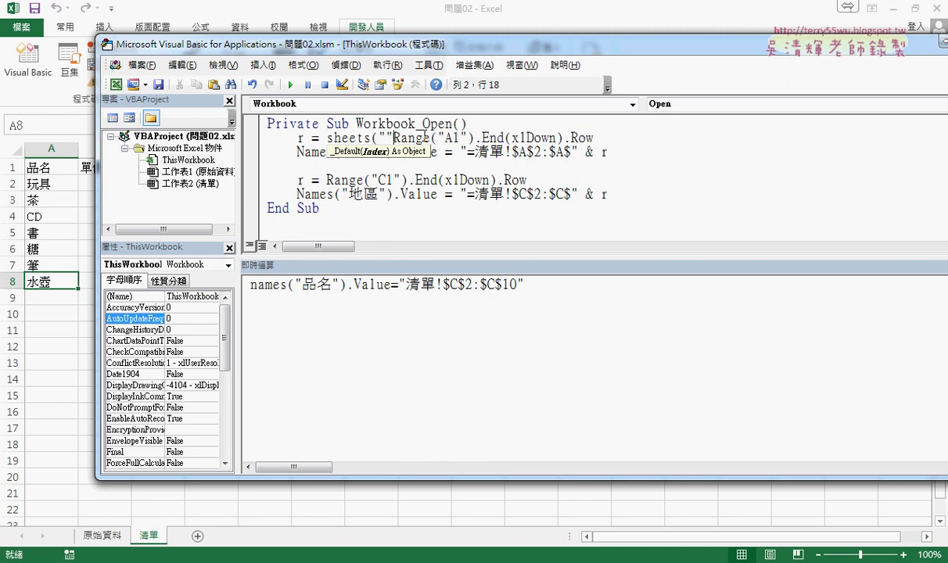
type(").")
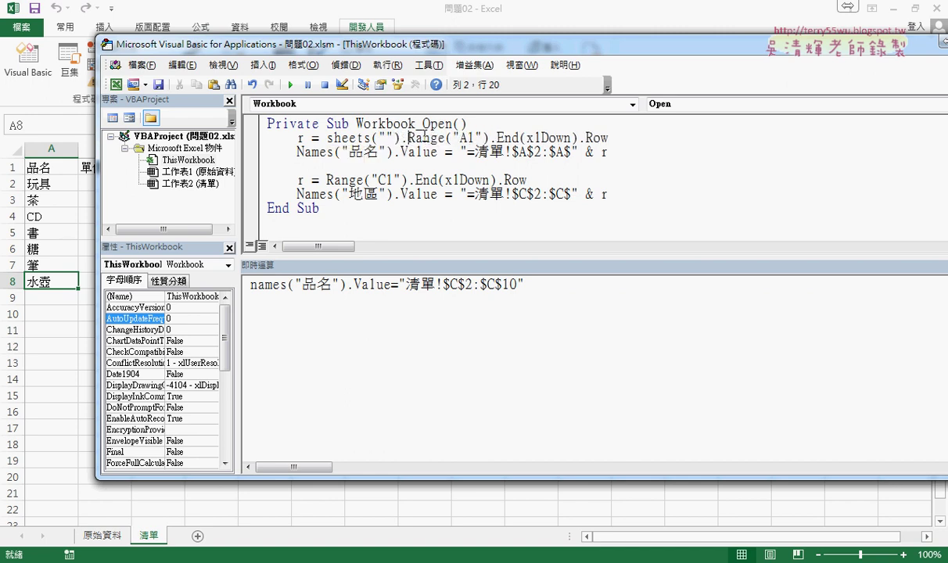
key("Left")
key("Left")
type("f")
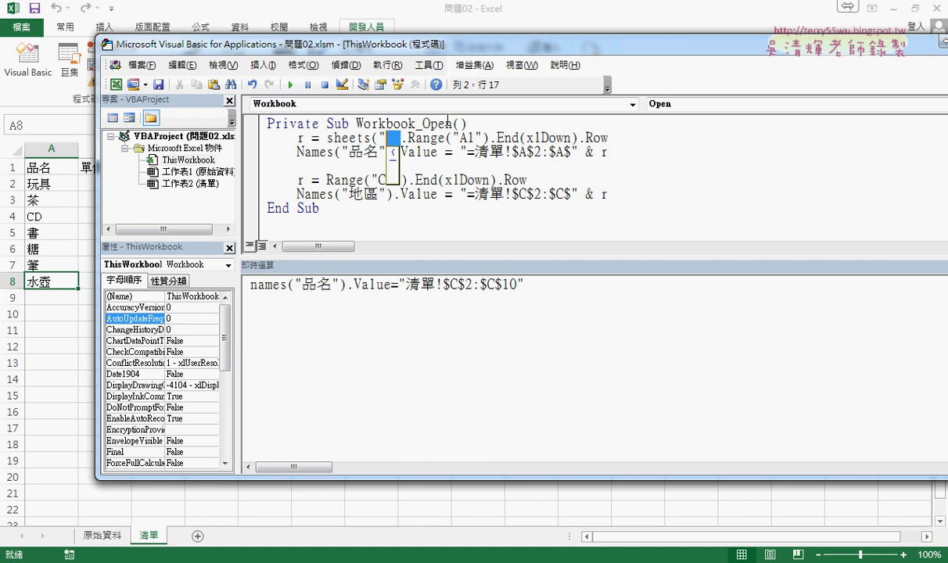
type("清單")
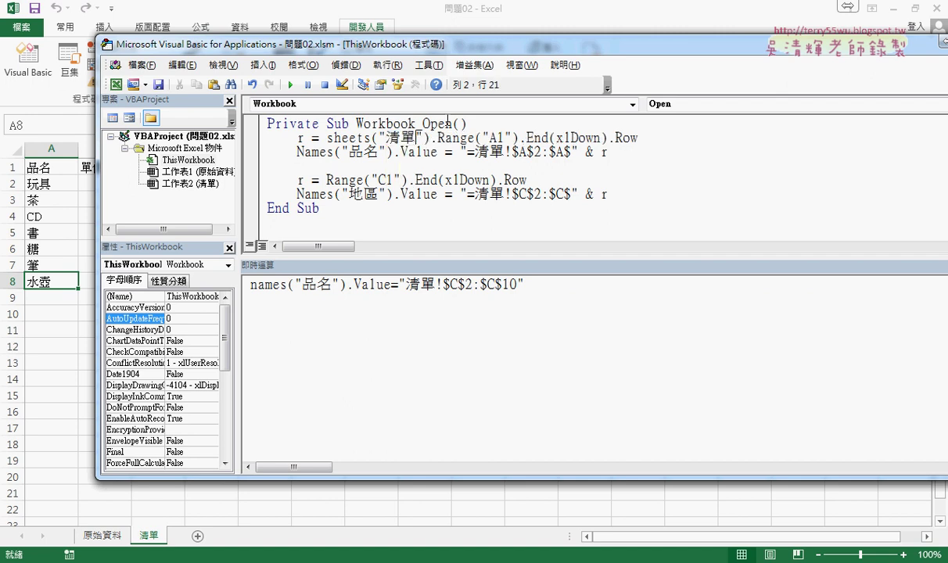
left_click(484, 180)
left_click_drag(436, 137, 328, 139)
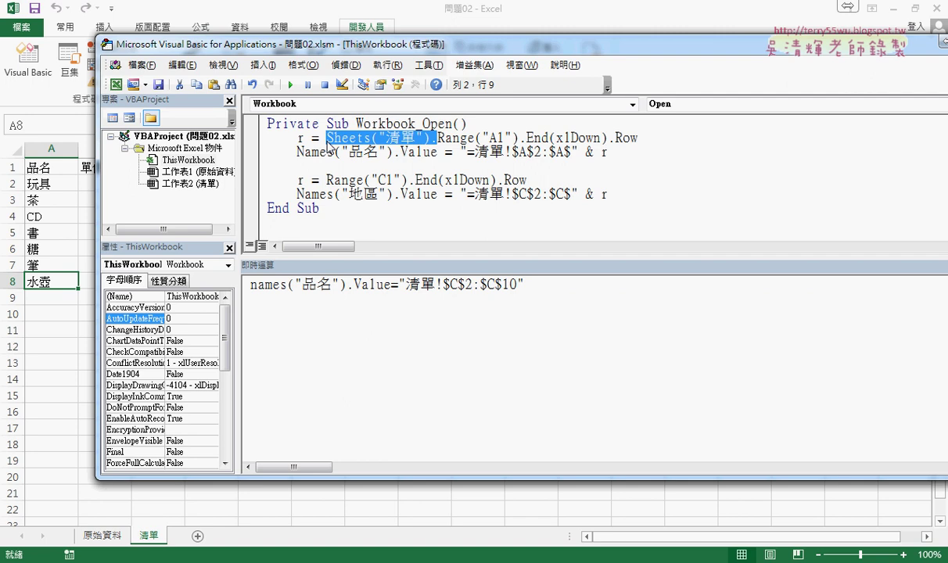
left_click_drag(436, 139, 639, 140)
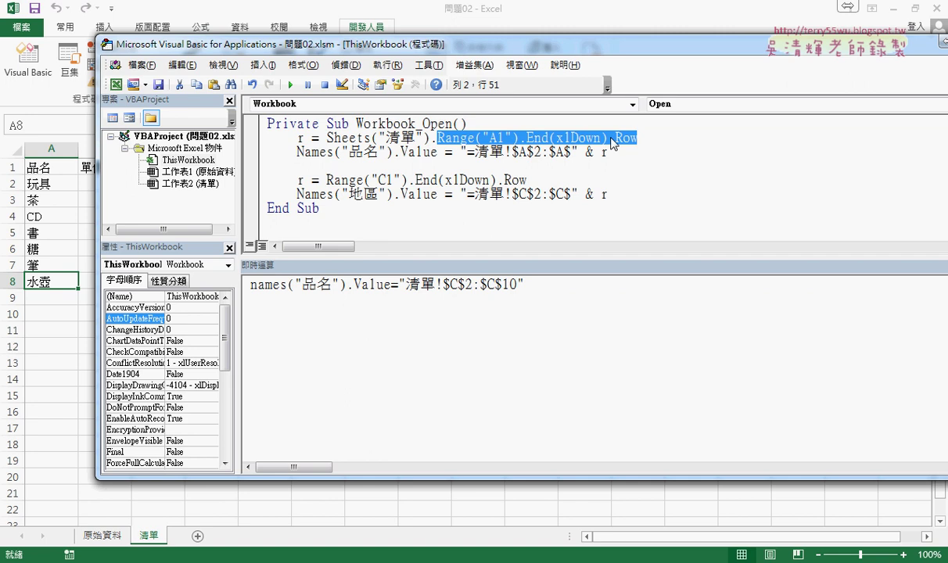
Copy the Sheets("清單"). prefix from line 2 in front of Range("C1") on the 地區 line.
left_click_drag(636, 139, 513, 138)
key("Delete")
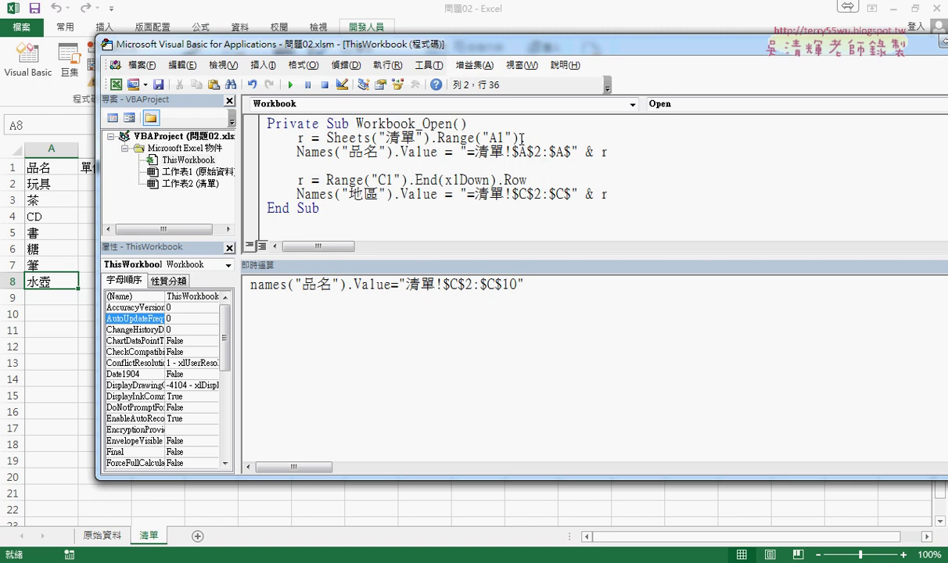
key("ctrl+z")
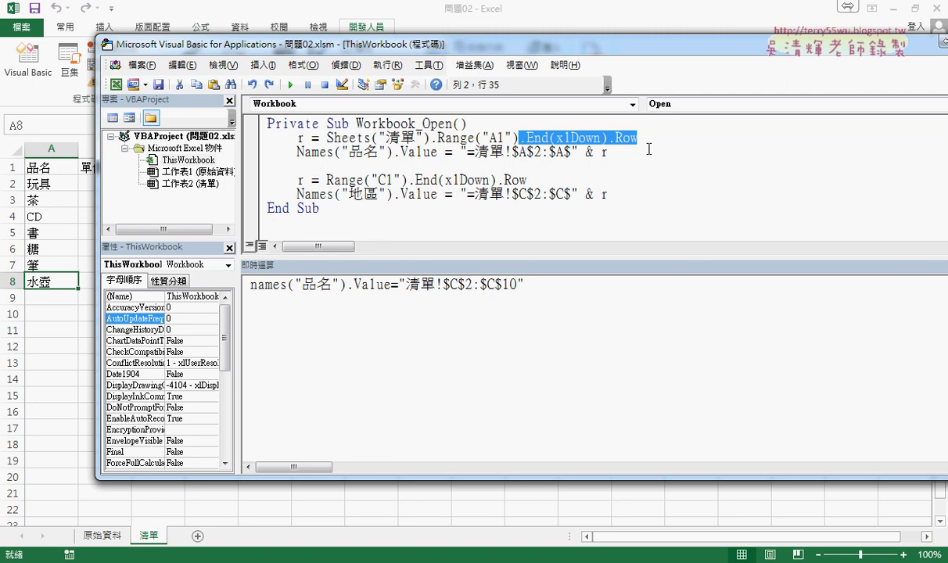
left_click_drag(639, 139, 437, 139)
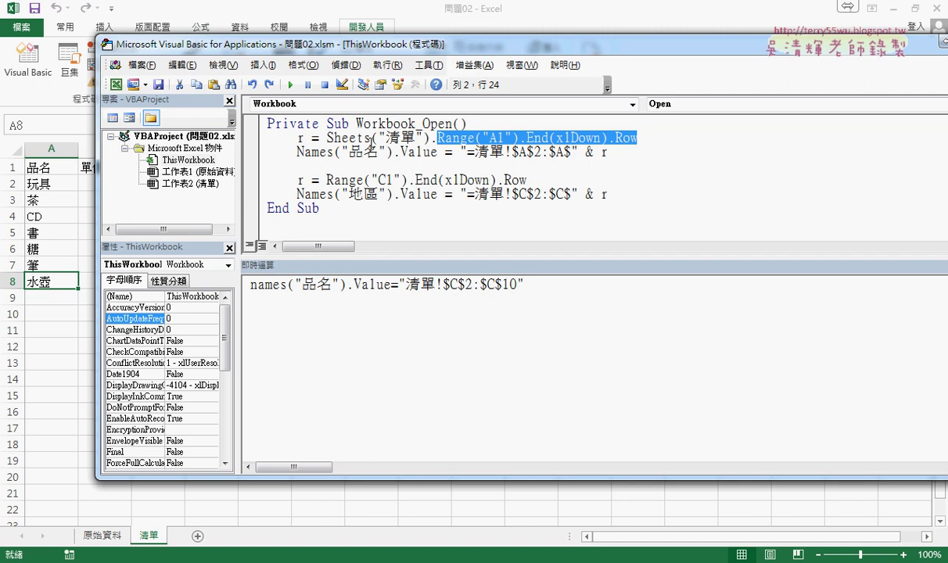
left_click_drag(327, 138, 436, 137)
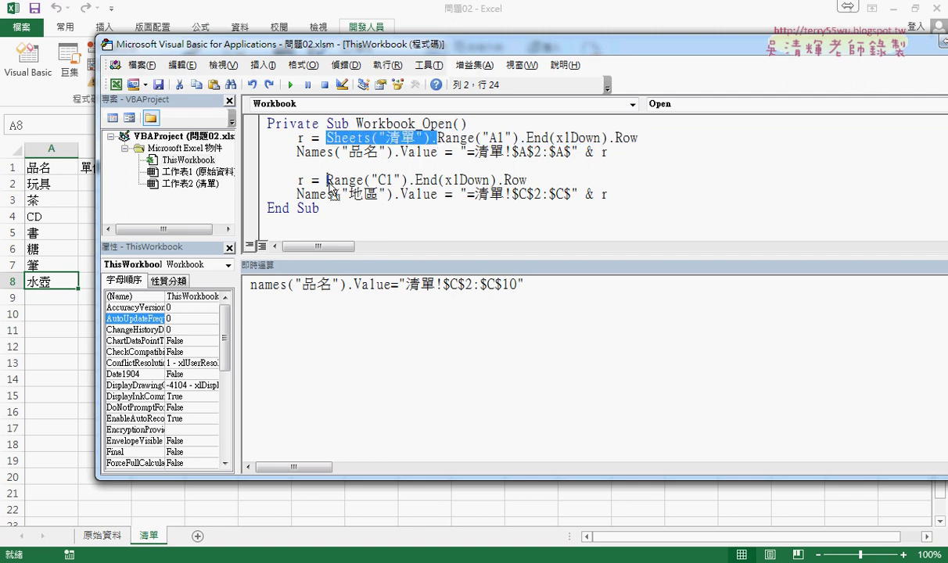
left_click_drag(330, 186, 327, 181)
left_click(606, 196)
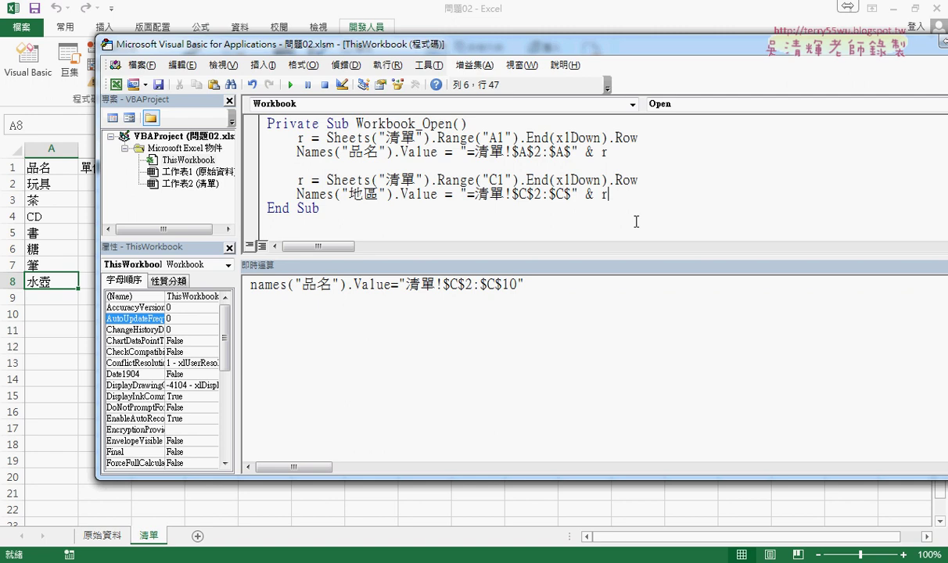
In 名稱管理員, confirm 品名對照表 refers to =清單!$A$2:$B$6, then go back to the VBA editor.
left_click_drag(97, 196, 229, 207)
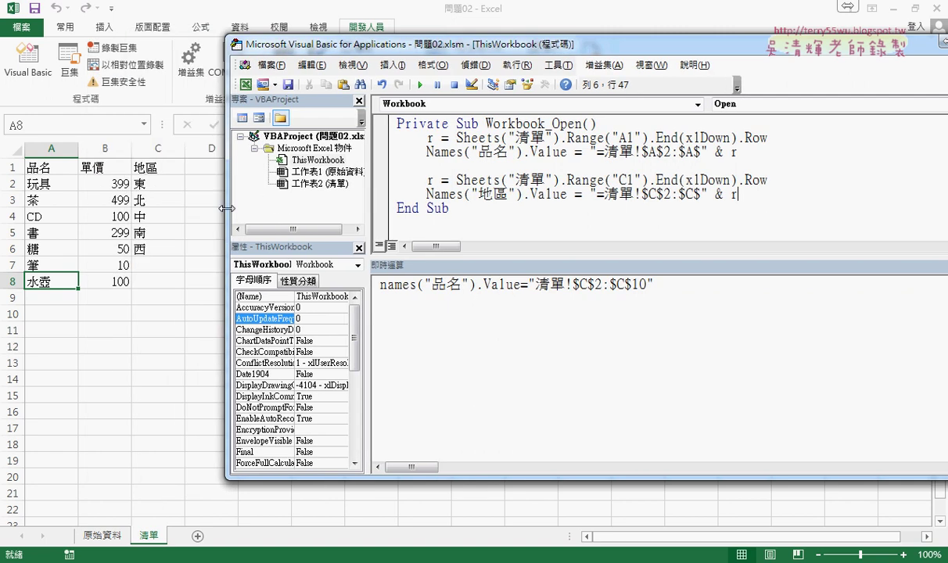
left_click(227, 213)
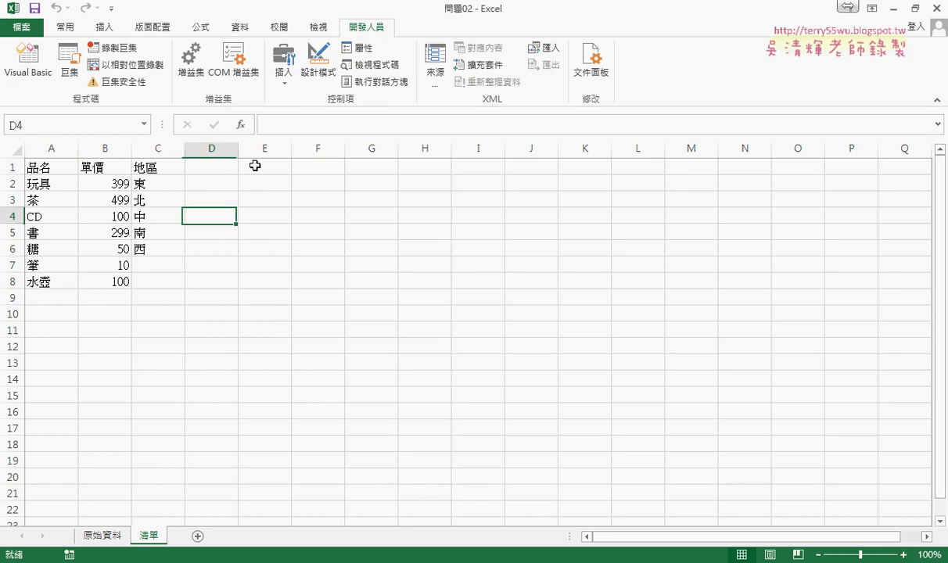
left_click(200, 27)
left_click(383, 67)
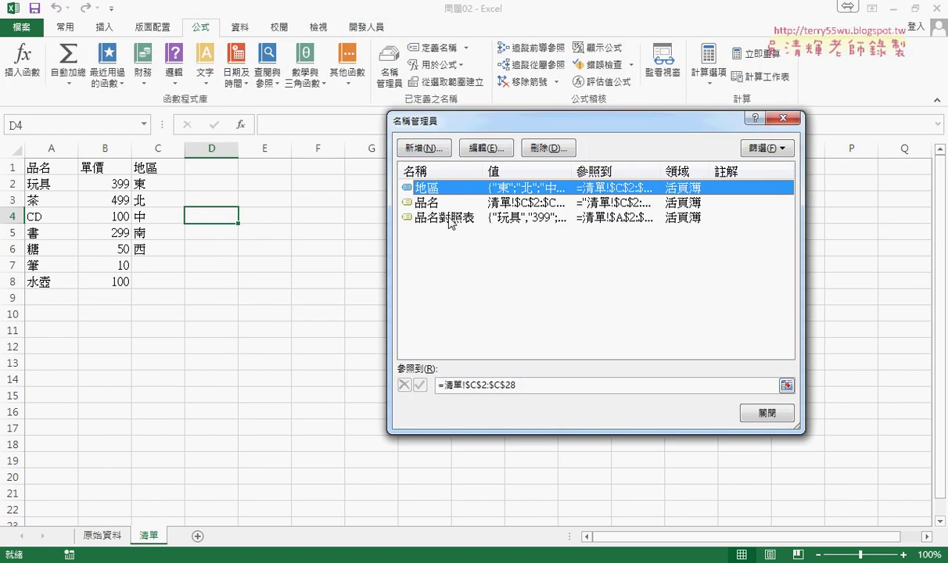
left_click(454, 218)
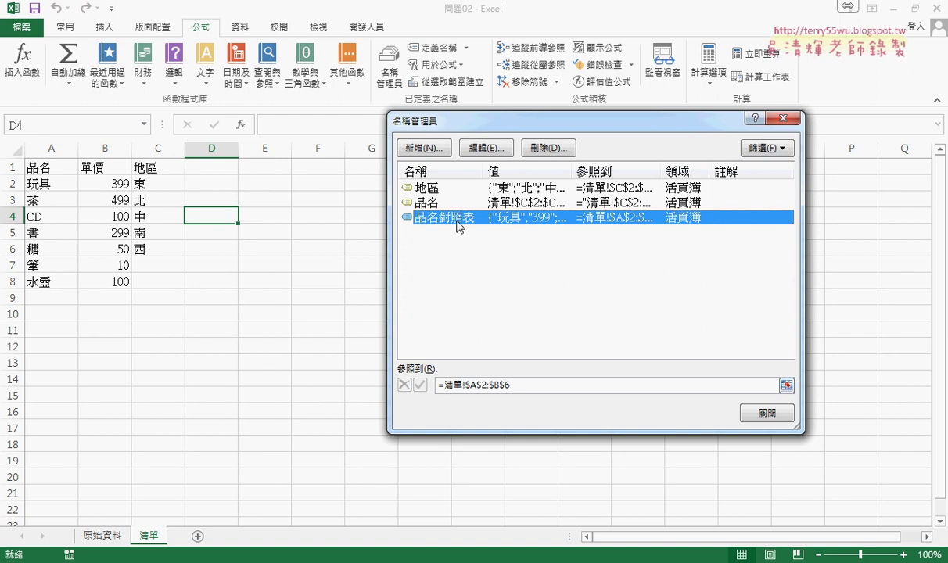
key("alt+Tab")
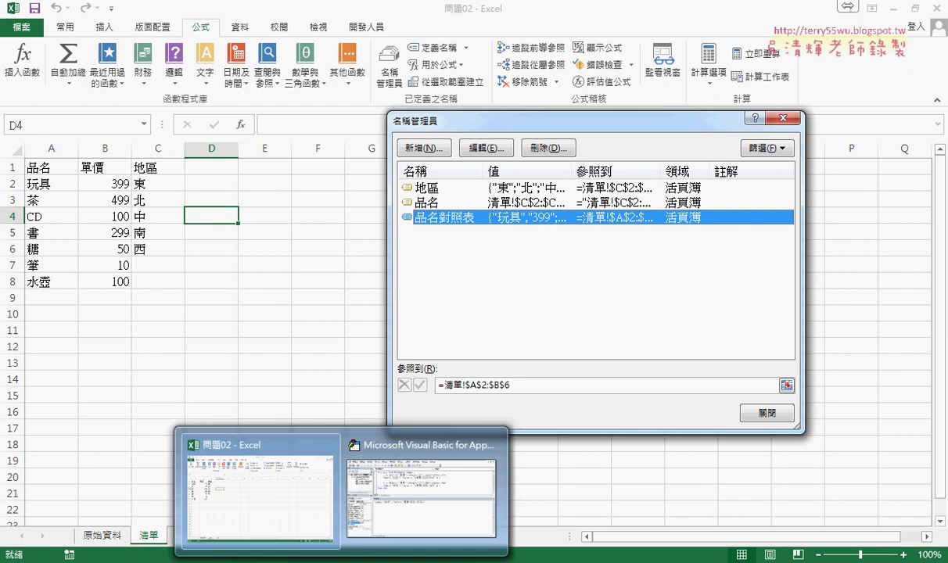
left_click(385, 512)
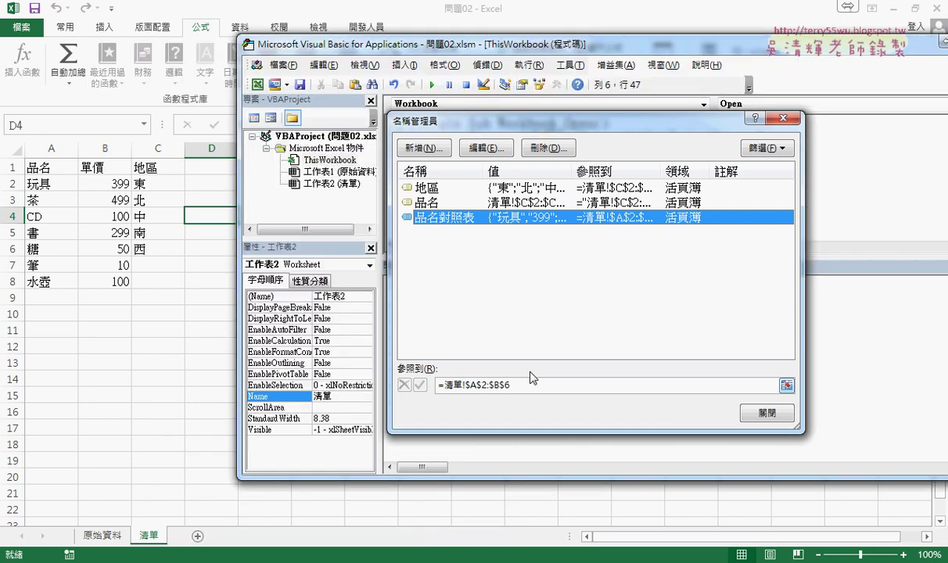
Run ? names("品名對照表").Value in the Immediate window, returning =清單!$A$2:$B$6.
left_click(783, 118)
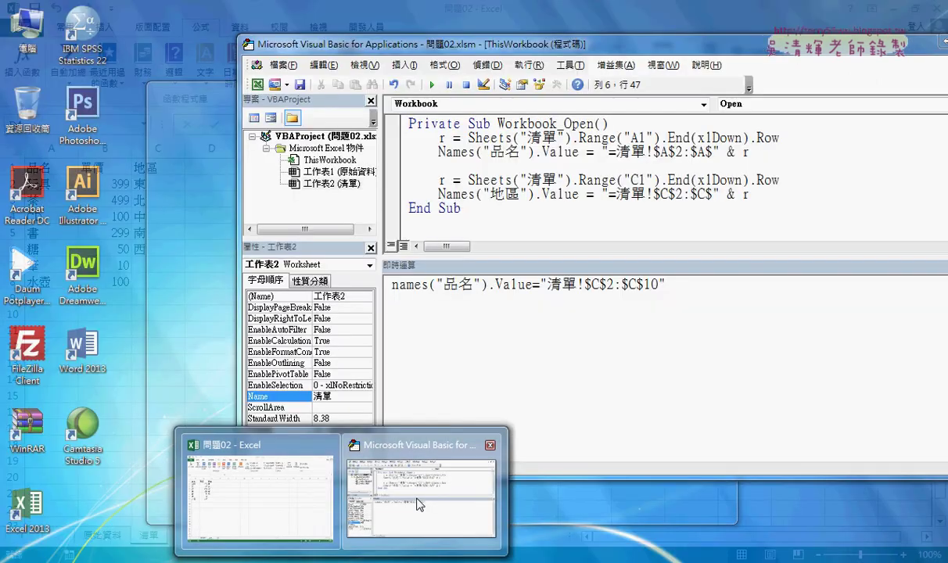
left_click(420, 502)
left_click(474, 285)
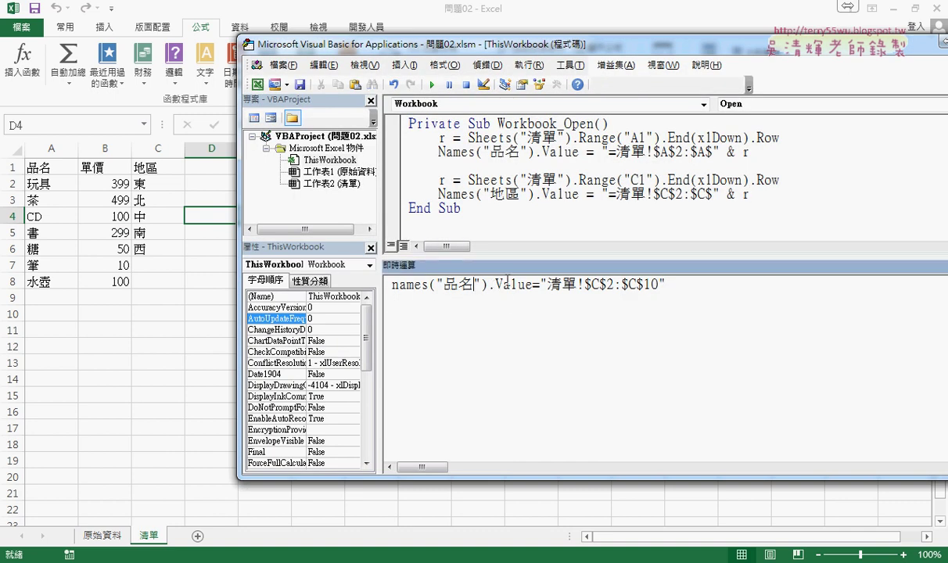
type("對")
type("照表")
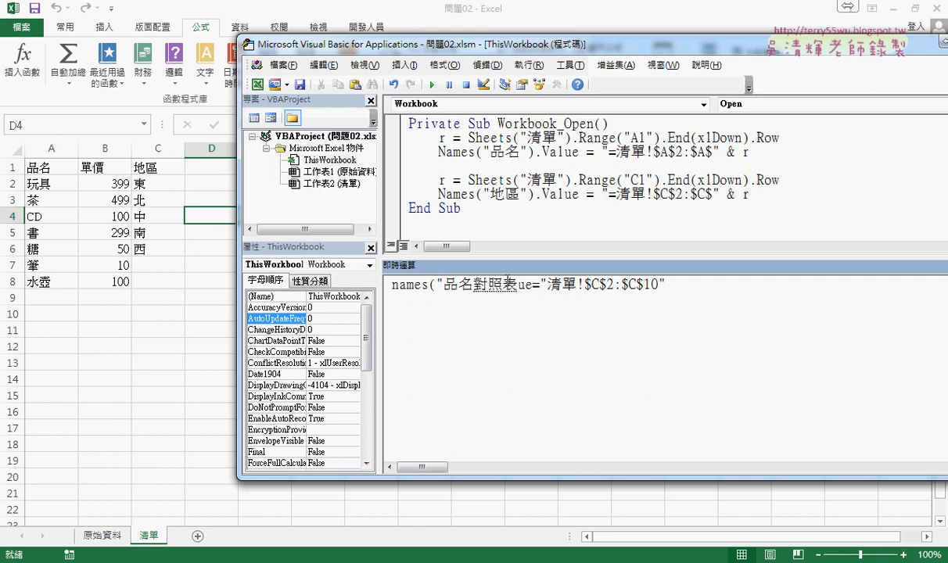
type("\").Val")
key("Return")
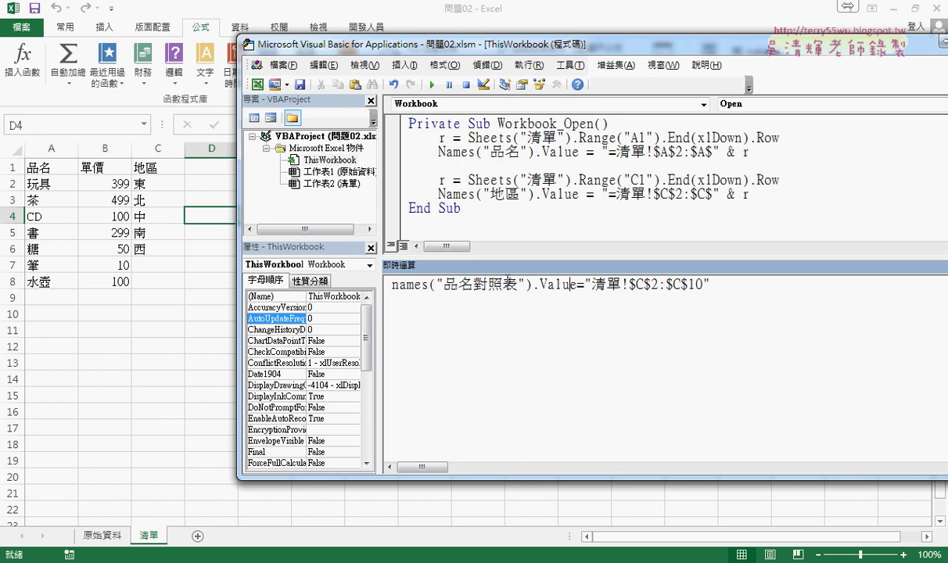
key("shift+End")
key("Delete")
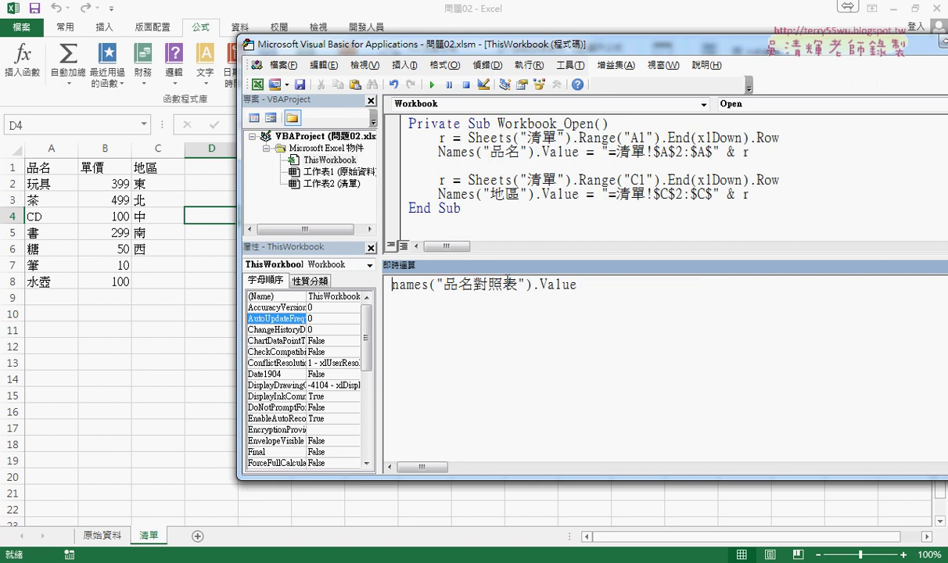
type("?")
key("Return")
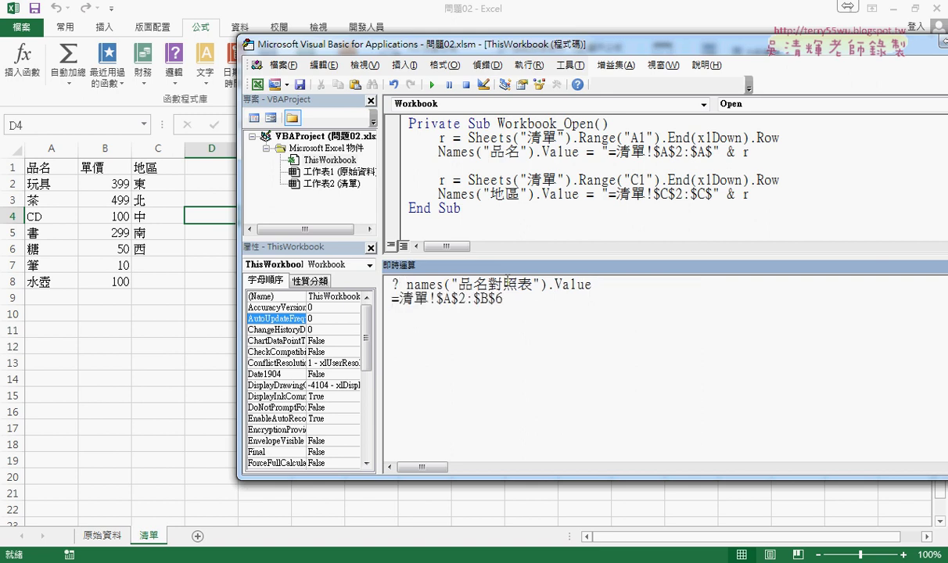
left_click_drag(504, 299, 389, 302)
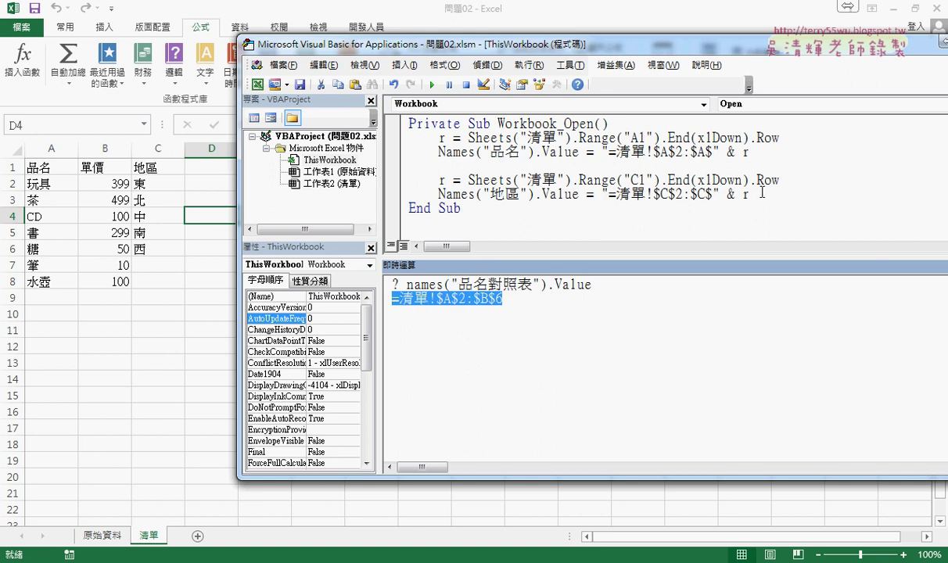
Paste a copy of the two 地區 resize lines below the originals.
left_click_drag(749, 194, 420, 185)
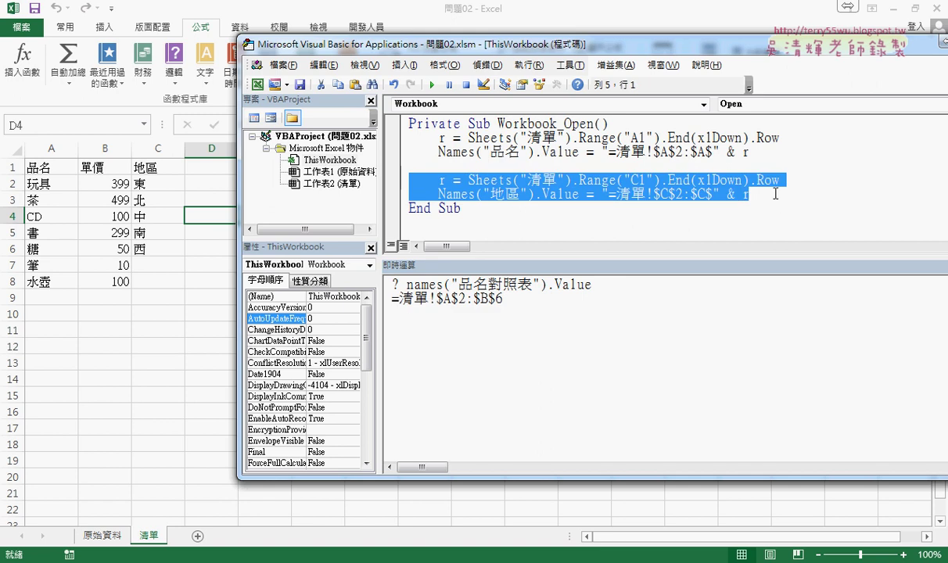
left_click(777, 194)
key("Return")
key("Return")
type("r = Sheets(\"清單\").Range(\"C1\").End(xlDown).Row     Names(\"地區\").Value = \"=清單!$C$2:$C$\" & r")
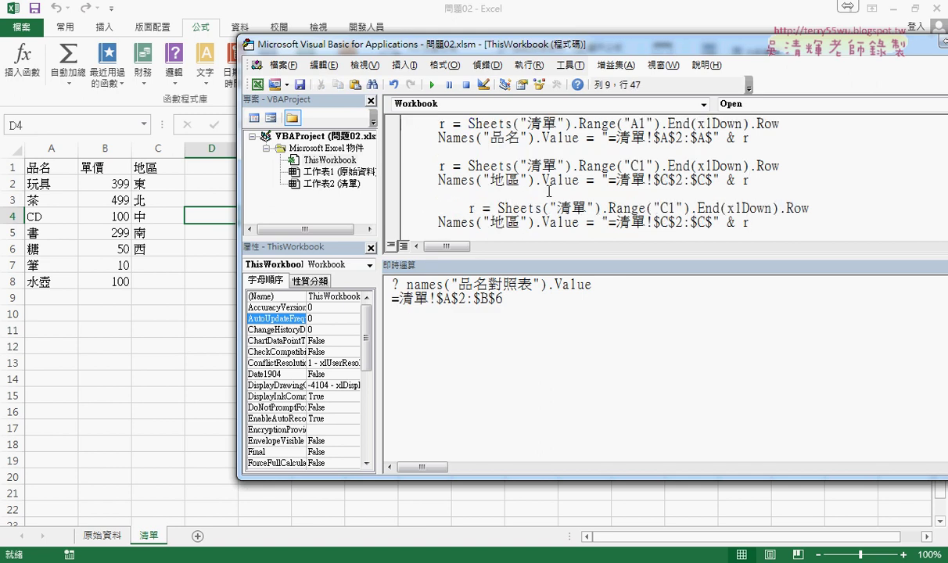
left_click(468, 208)
Edit the pasted line to Names("品名對照表").Value = "=清單!$A$2:$B$" & r.
key("BackSpace")
key("BackSpace")
key("BackSpace")
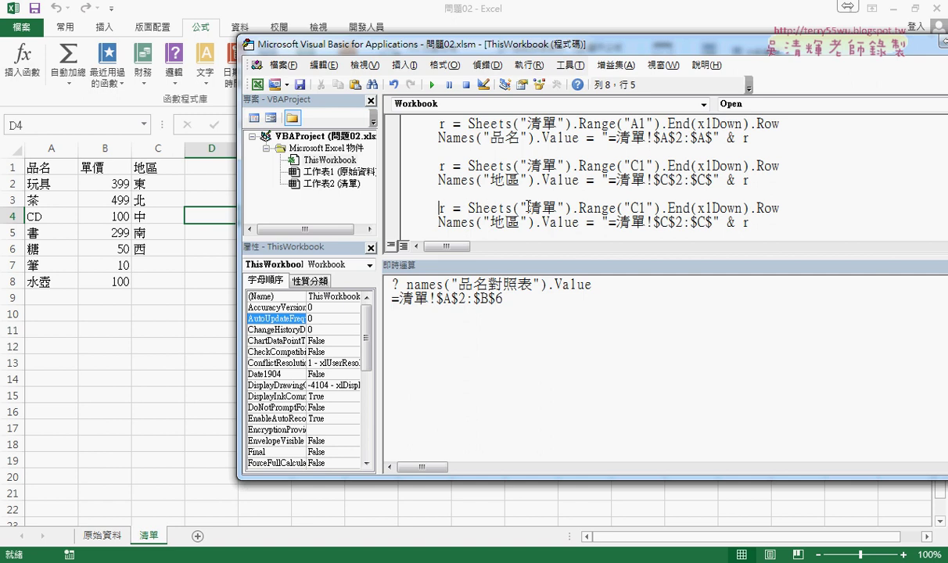
left_click_drag(458, 285, 534, 285)
key("ctrl+c")
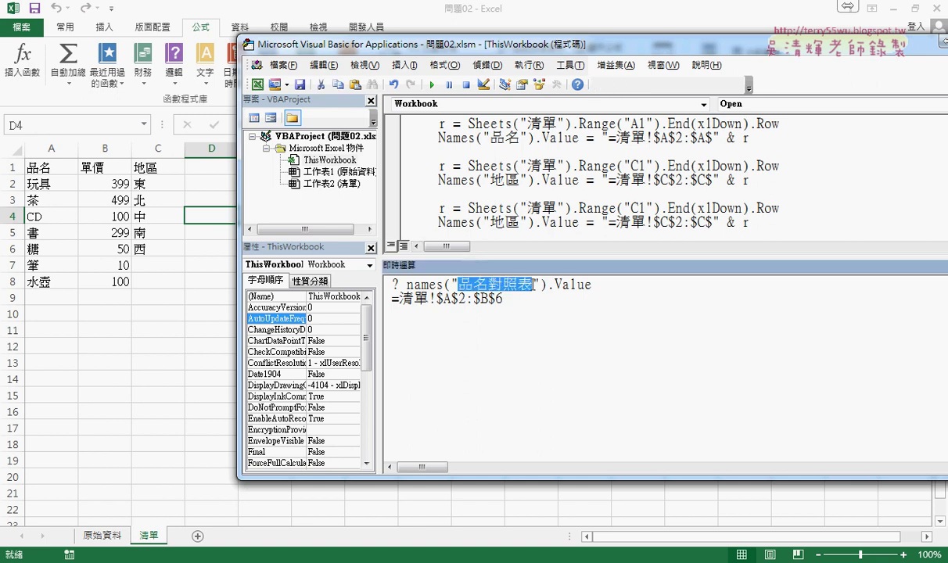
left_click_drag(491, 222, 522, 223)
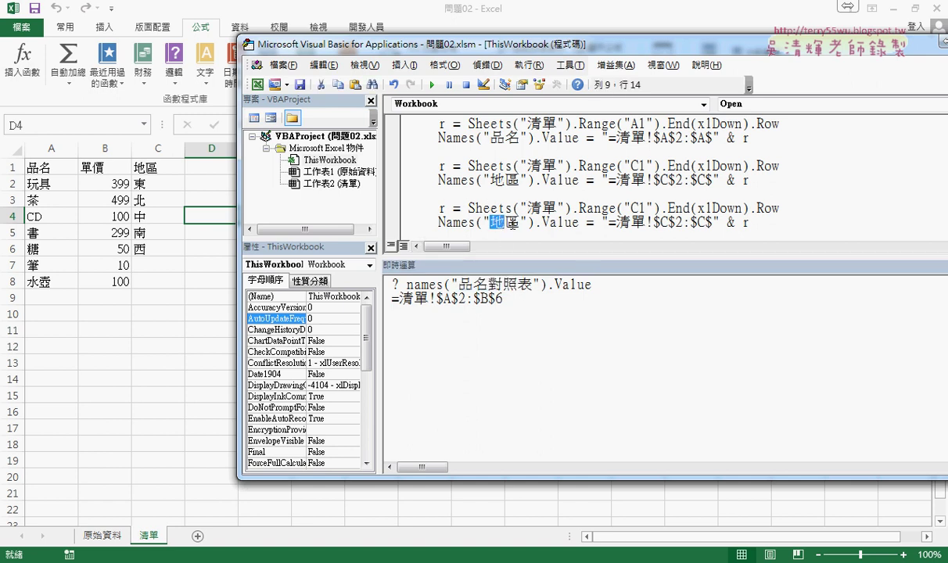
key("ctrl+v")
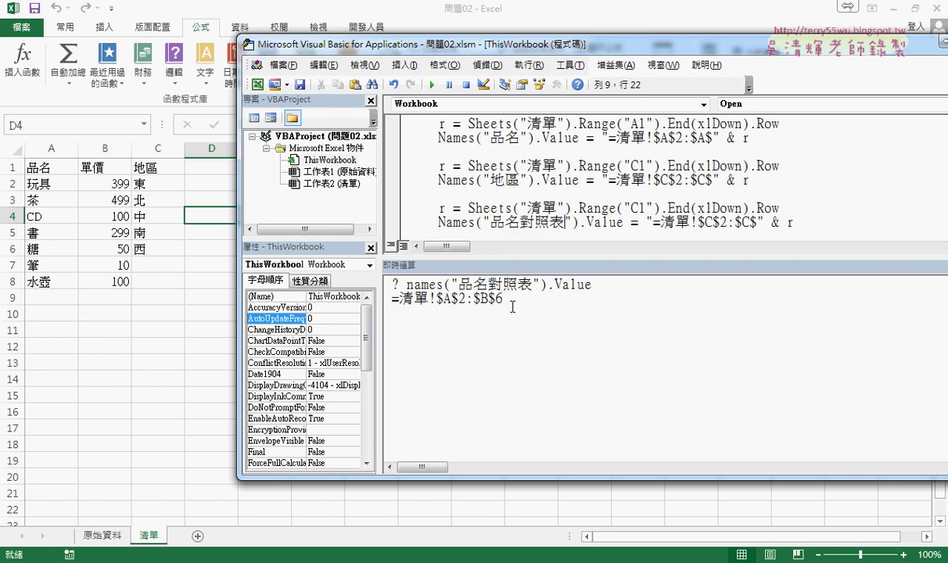
mouse_move(429, 299)
left_mouse_down()
mouse_move(502, 299)
mouse_move(392, 299)
left_mouse_up()
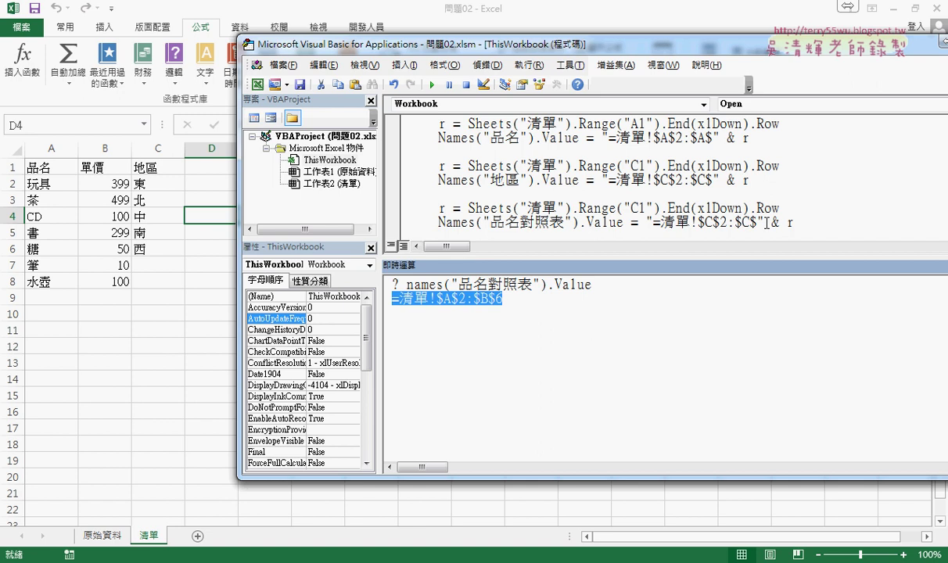
left_click_drag(758, 223, 654, 223)
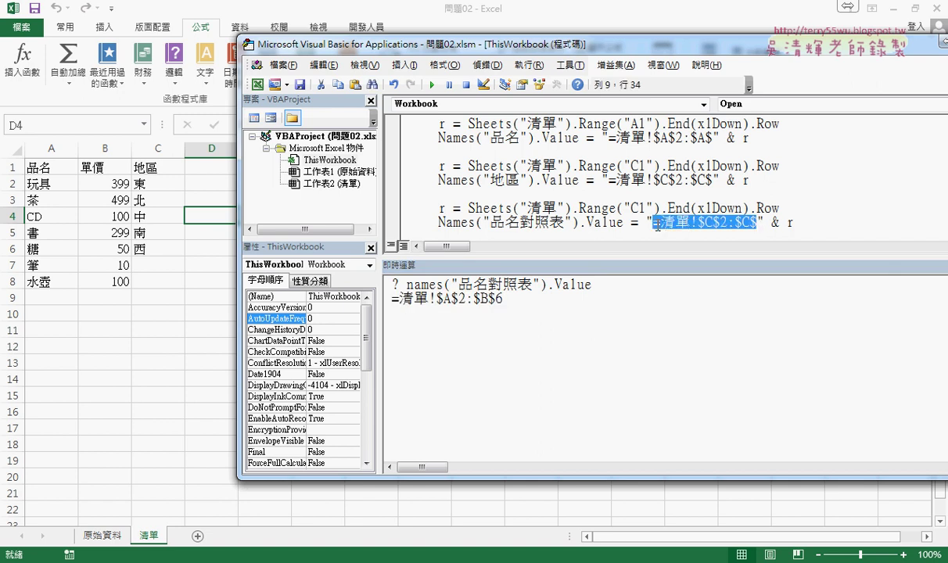
type("=清單!$A$2:$B$6")
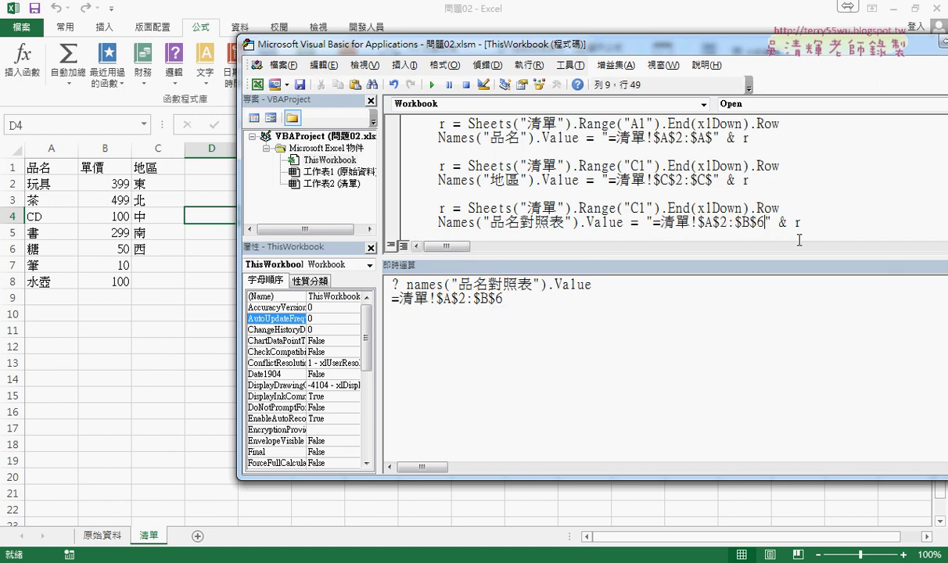
key("BackSpace")
left_click(711, 339)
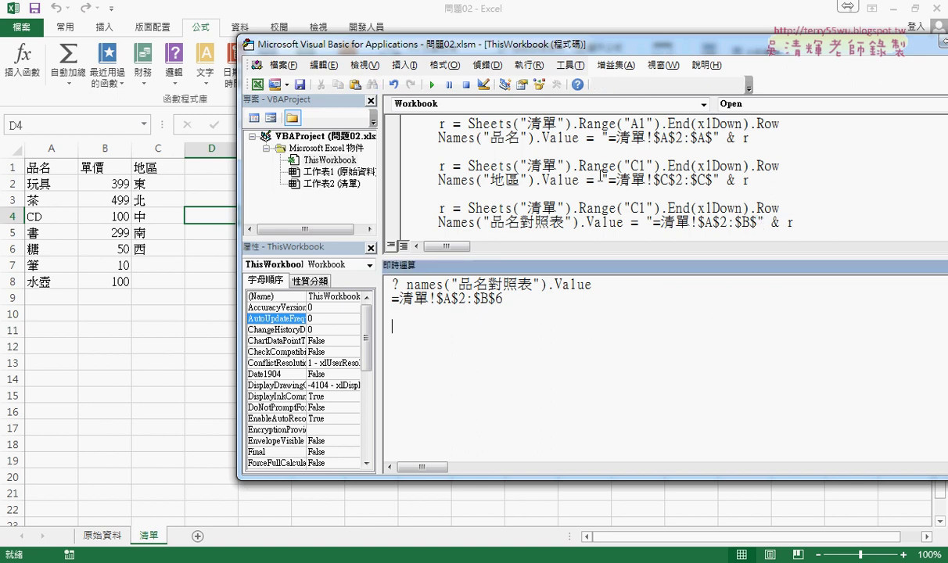
left_click_drag(521, 47, 365, 53)
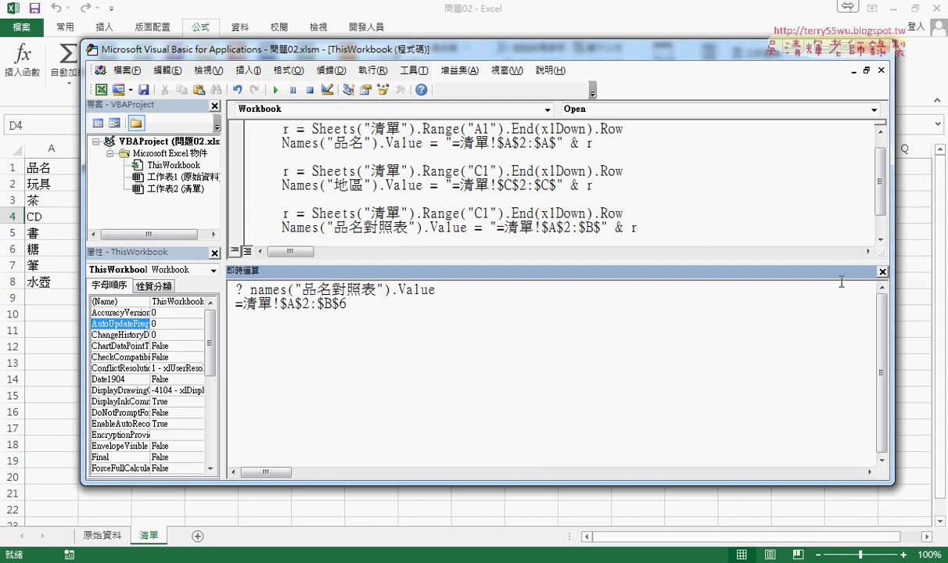
Close the Immediate window and put focus back in ThisWorkbook's Workbook_Open code.
left_click(883, 272)
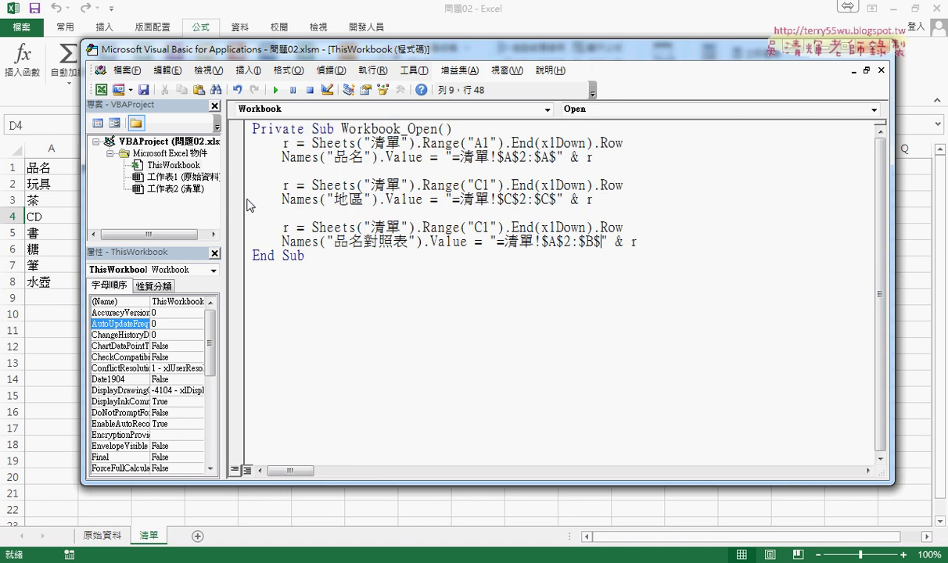
left_click(171, 165)
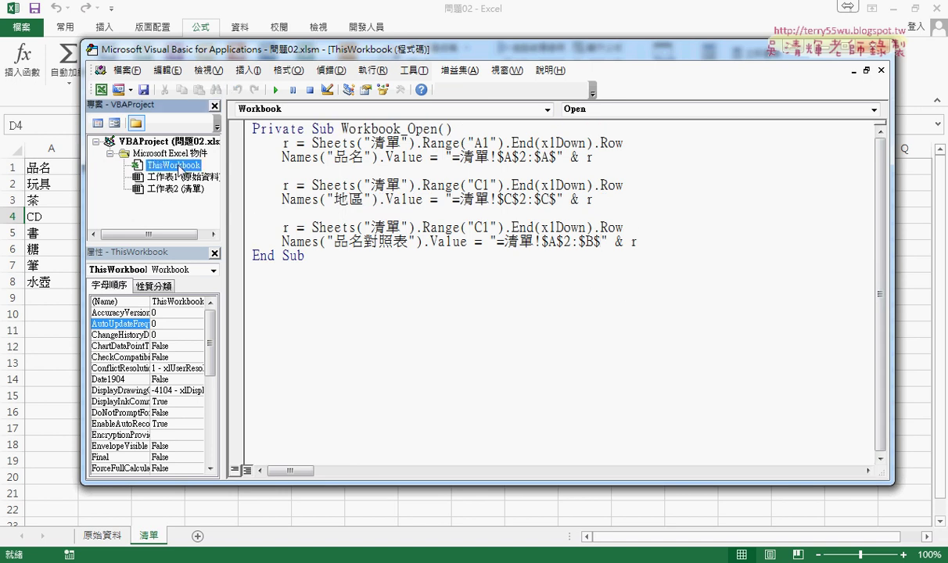
left_click(332, 143)
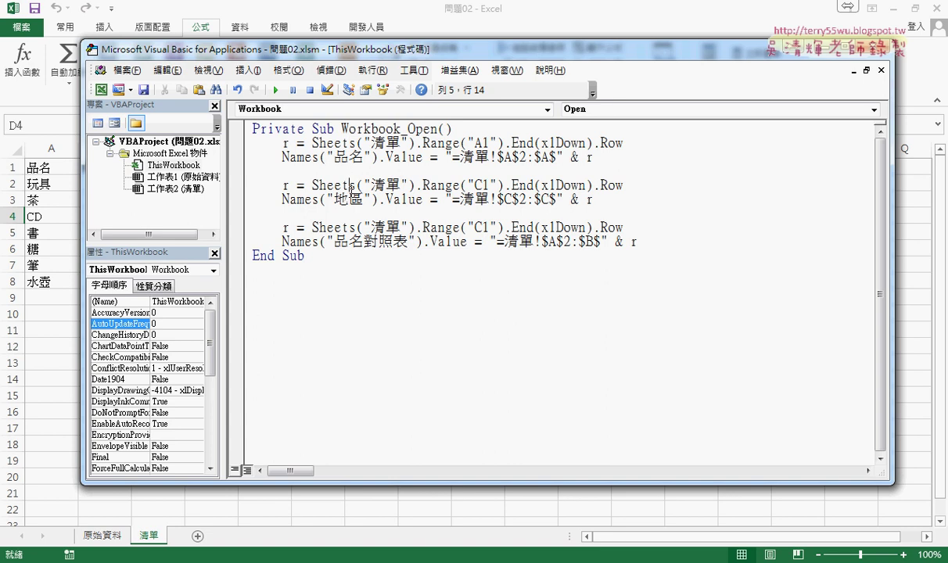
left_click(340, 241)
Close the VBA editor and save as 問題02 (Excel 啟用巨集的活頁簿), overwriting the existing file.
left_click(880, 53)
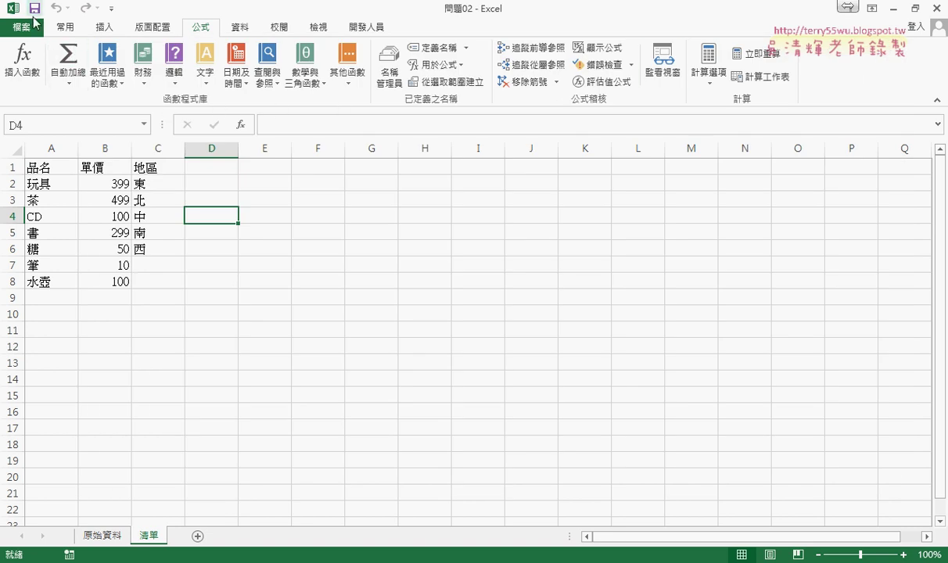
left_click(33, 30)
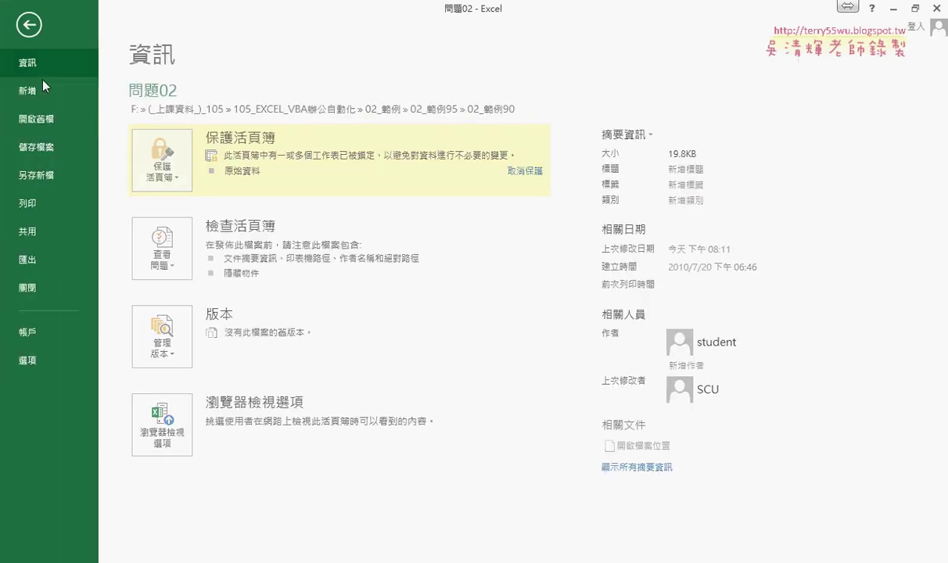
left_click(47, 173)
left_click(392, 325)
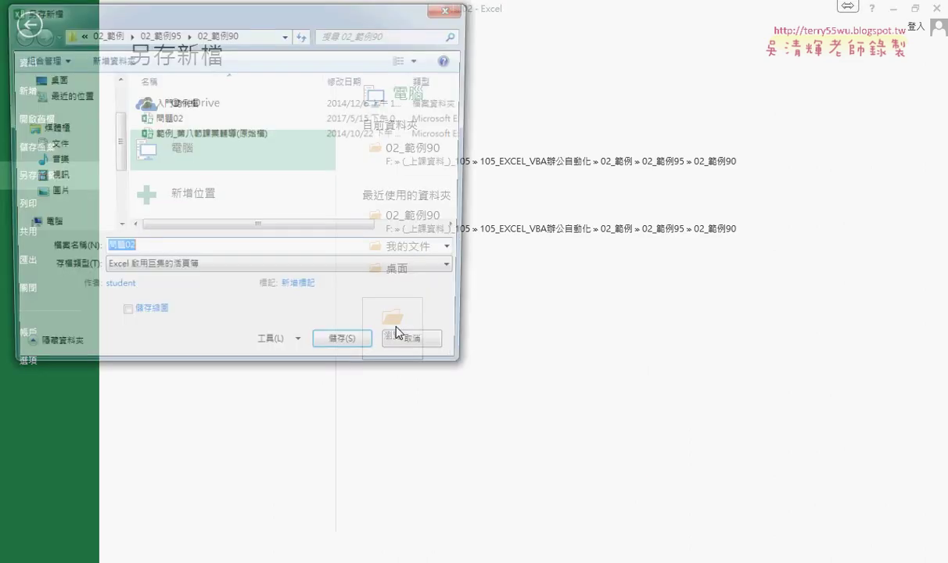
left_click(211, 270)
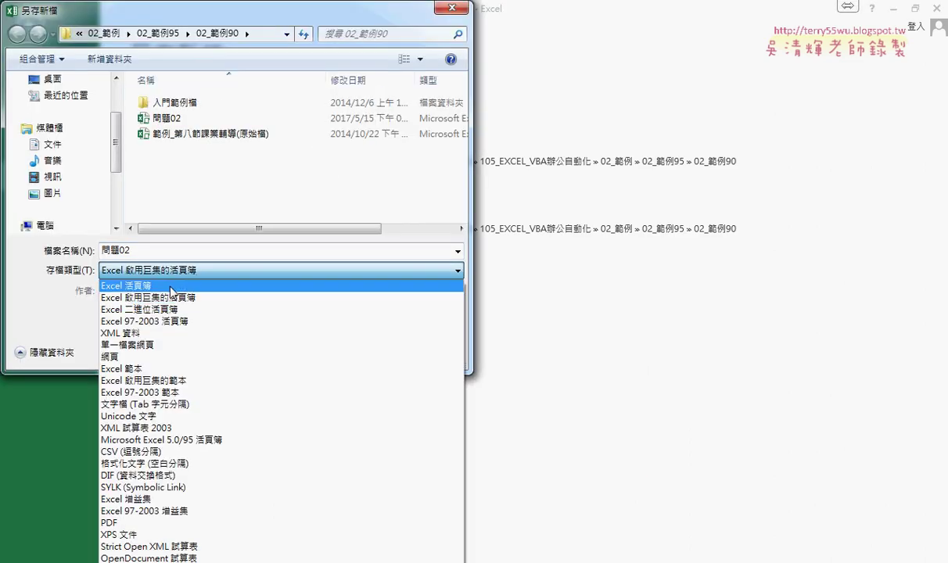
left_click(173, 276)
left_click(169, 271)
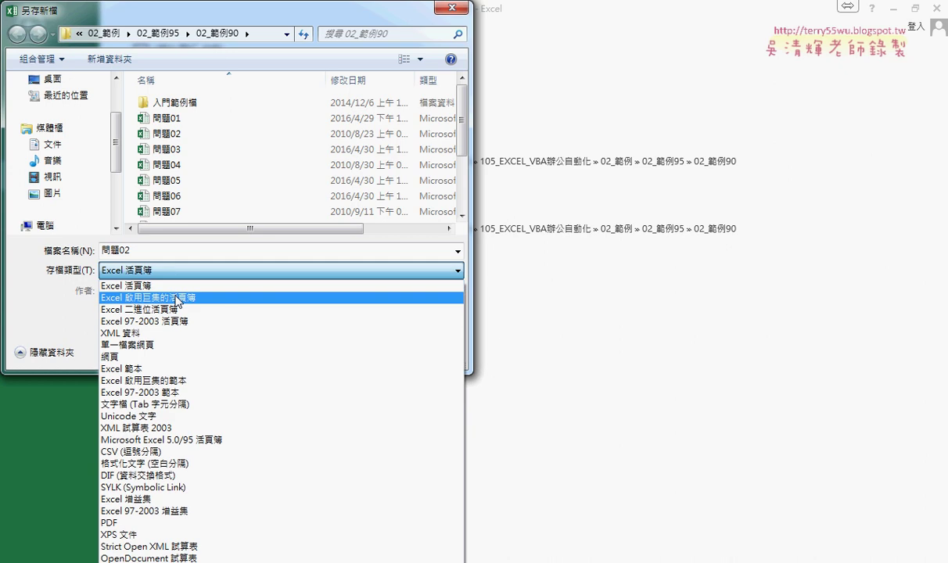
left_click(177, 299)
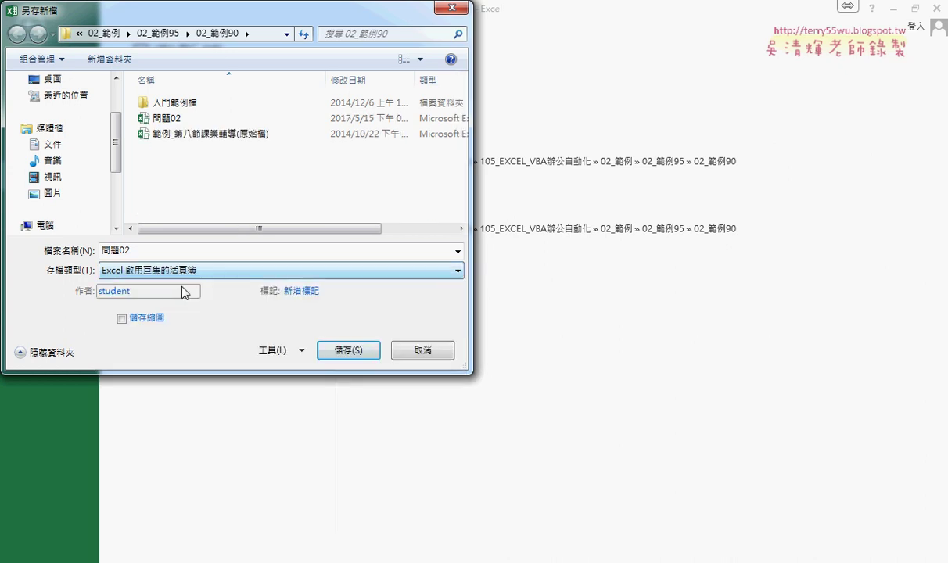
left_click(345, 354)
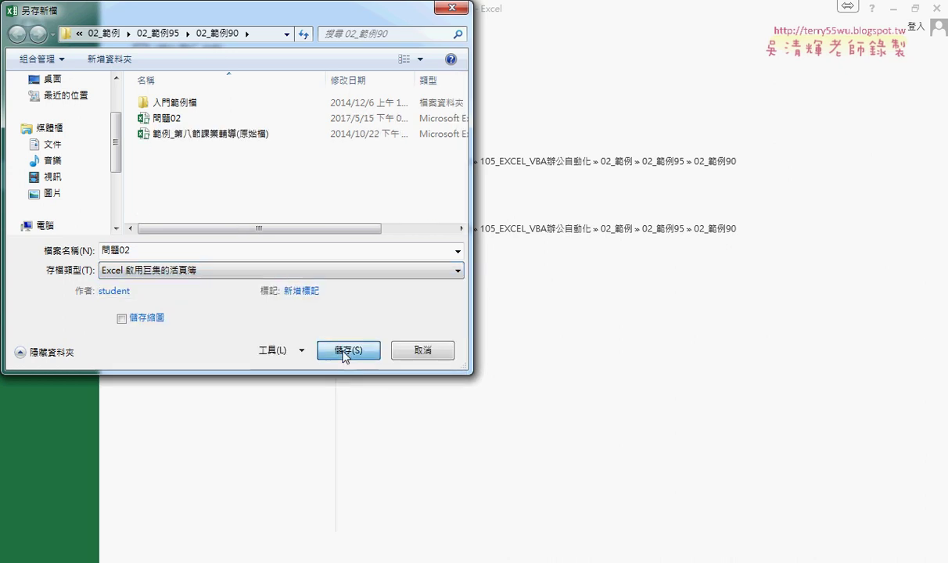
left_click(518, 294)
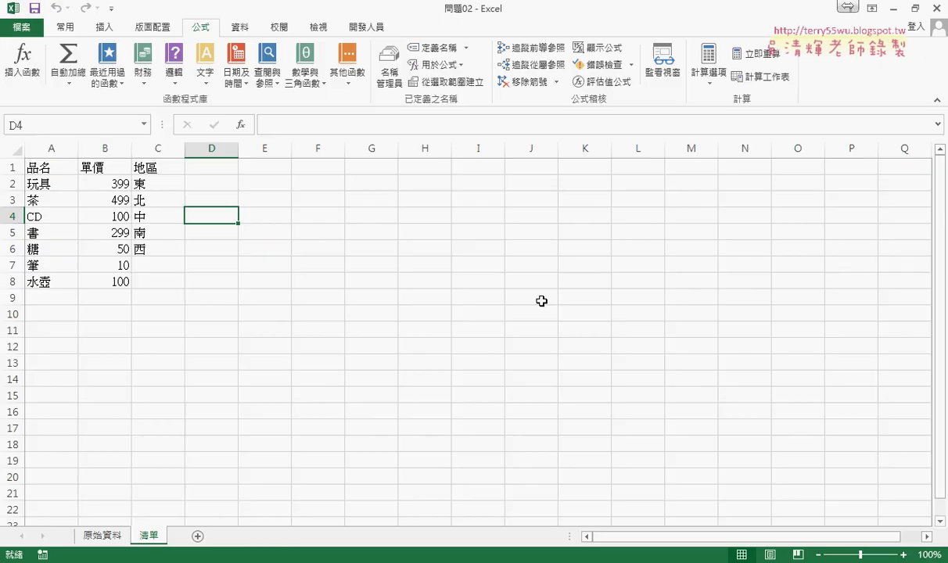
Open the VBA editor from the developer tab and widen the project pane.
left_click(360, 29)
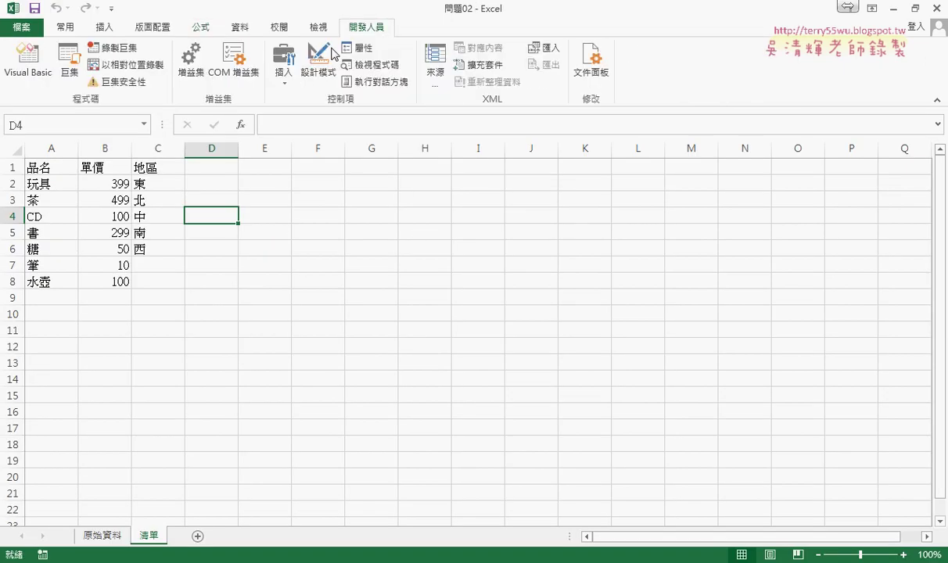
left_click(31, 75)
left_click_drag(321, 43, 442, 78)
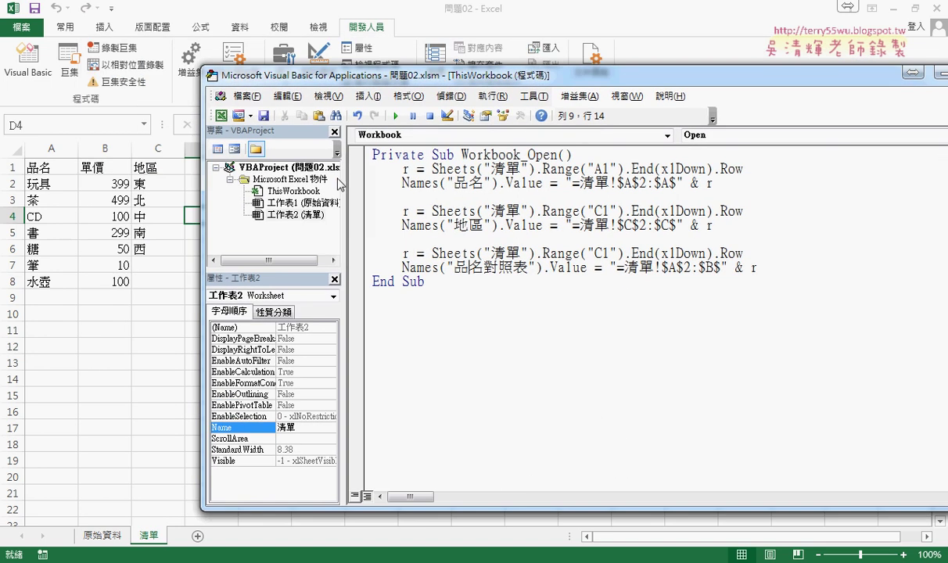
left_click_drag(327, 172, 412, 177)
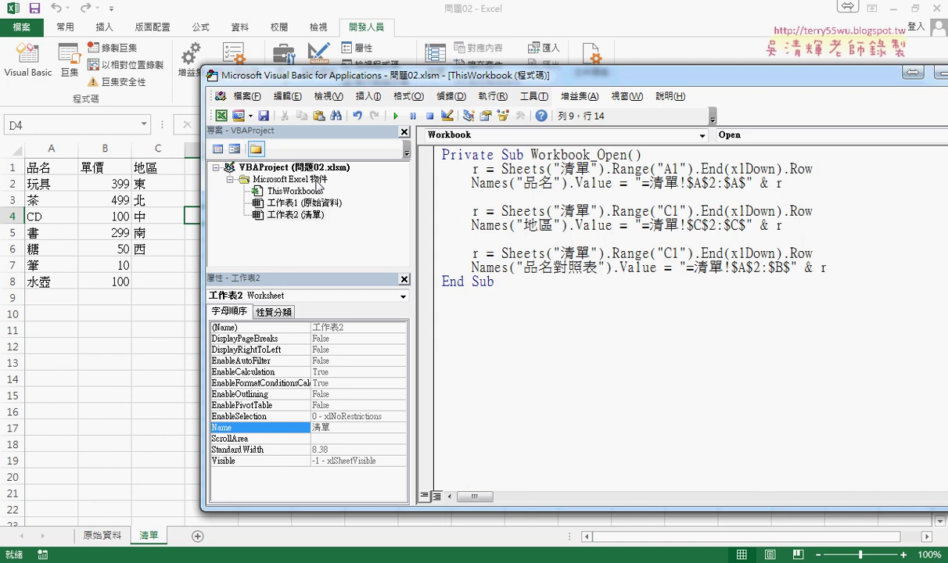
In VBAProject Properties, tick Lock project for viewing and set a protection password.
left_click(313, 168)
right_click(317, 169)
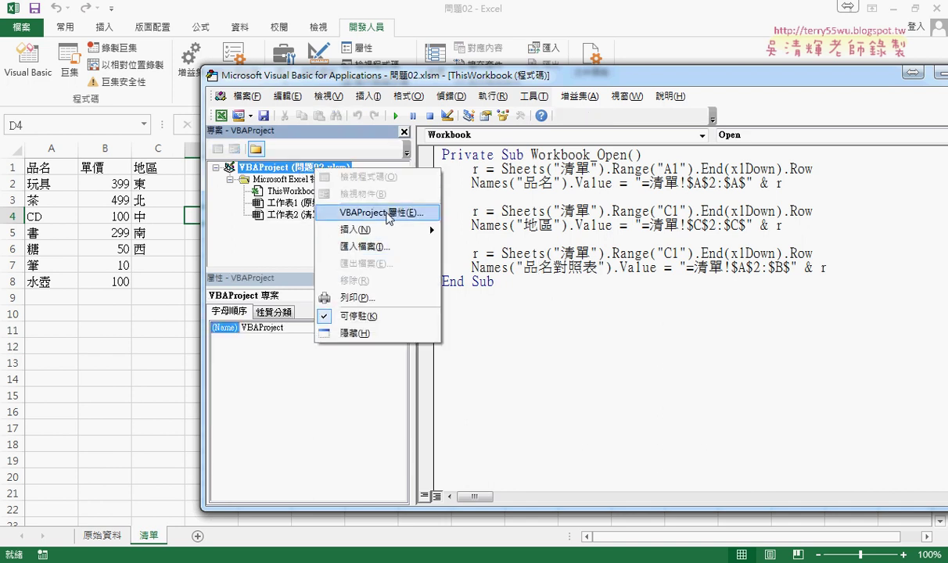
left_click(409, 213)
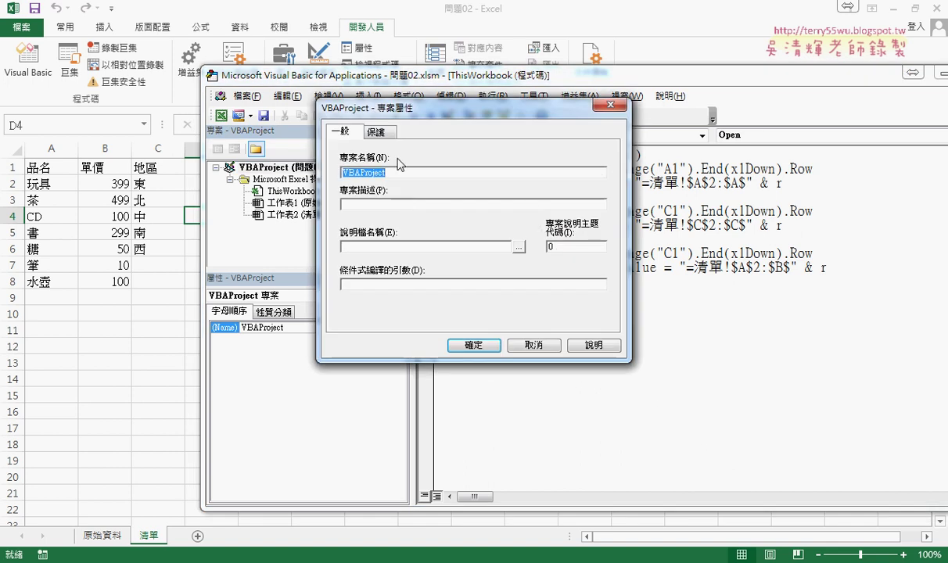
left_click(376, 130)
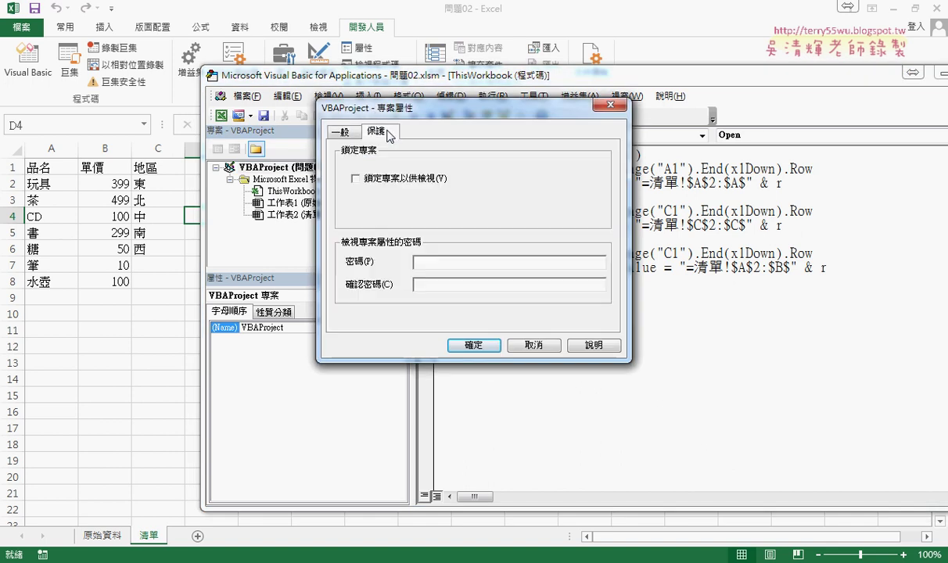
left_click(356, 179)
left_click(450, 262)
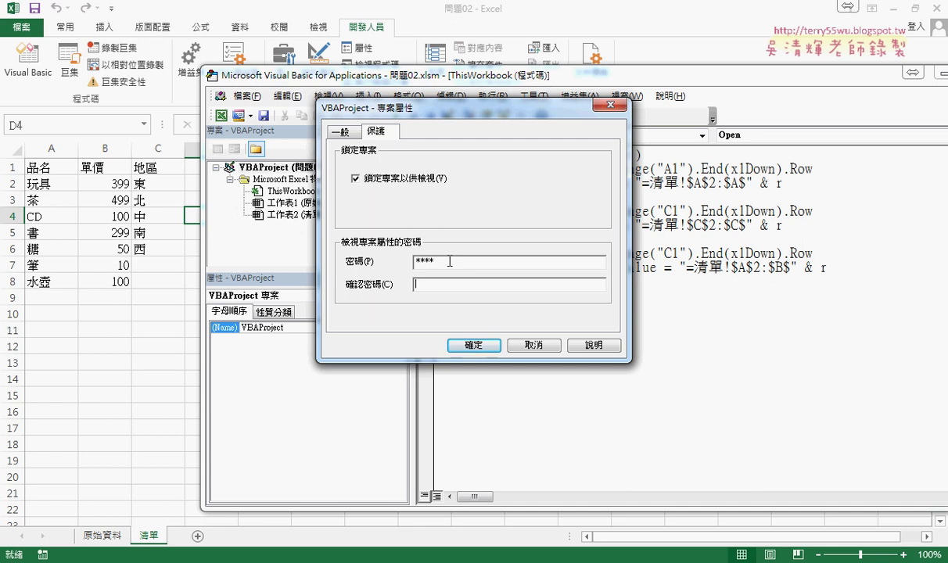
key("Return")
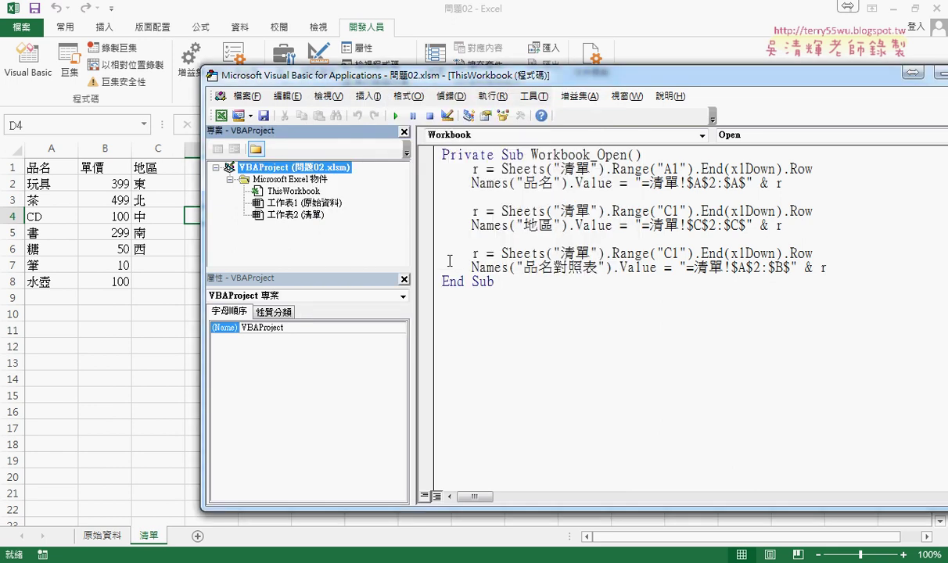
Close the VBA editor and close Excel, saving the changes.
mouse_move(413, 242)
left_mouse_down()
mouse_move(362, 244)
mouse_move(361, 254)
left_mouse_up()
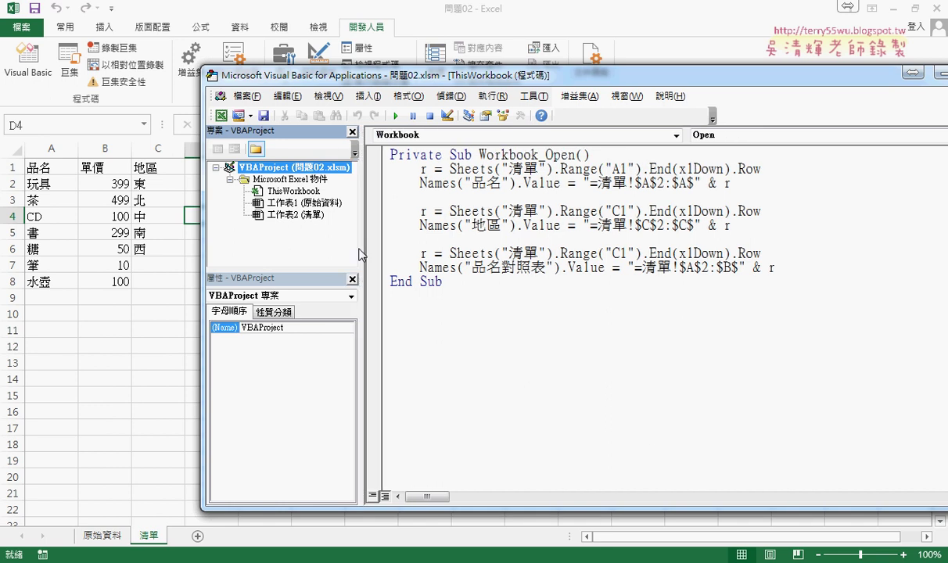
left_click_drag(393, 73, 282, 87)
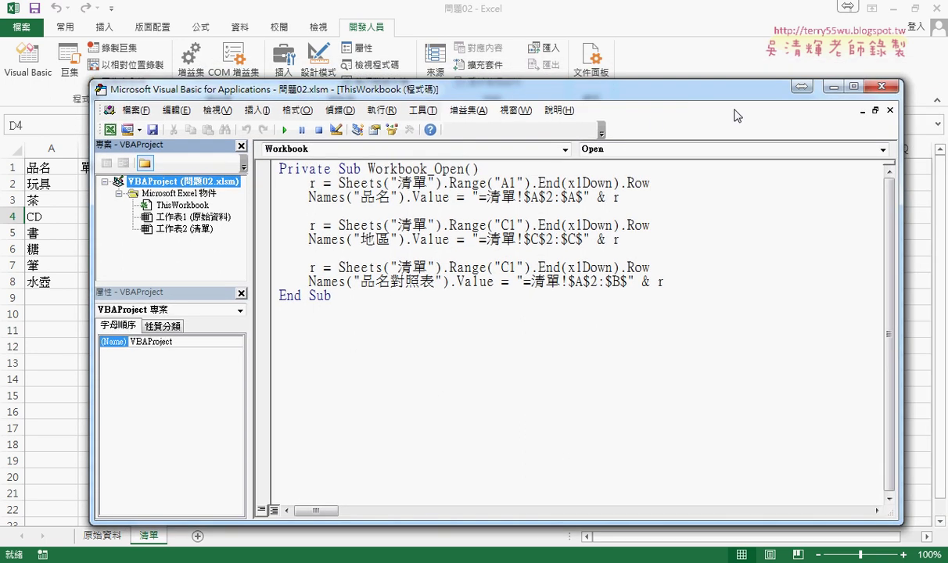
left_click(883, 87)
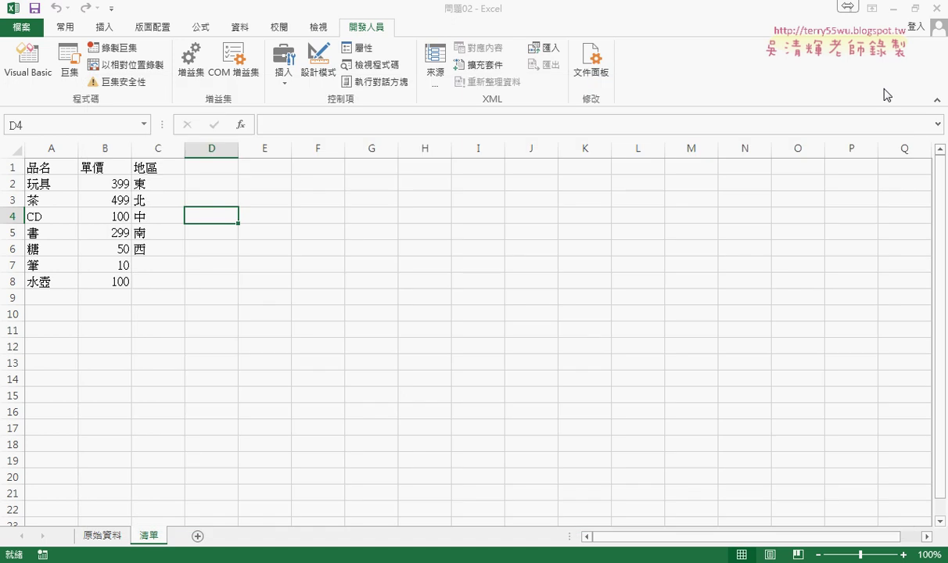
left_click(937, 9)
left_click(419, 301)
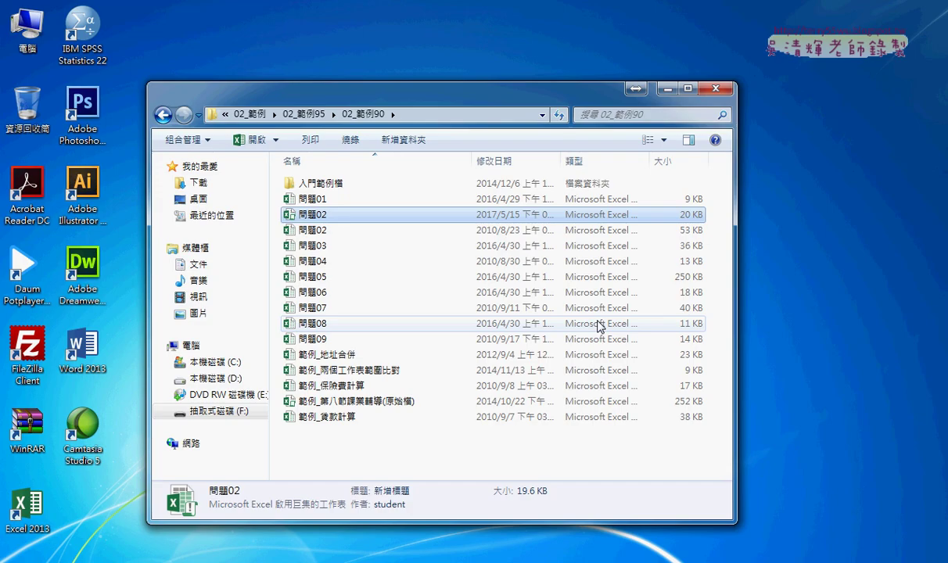
Switch Explorer to large icons and reopen the 20 KB macro-enabled 問題02 workbook.
double_click(364, 213)
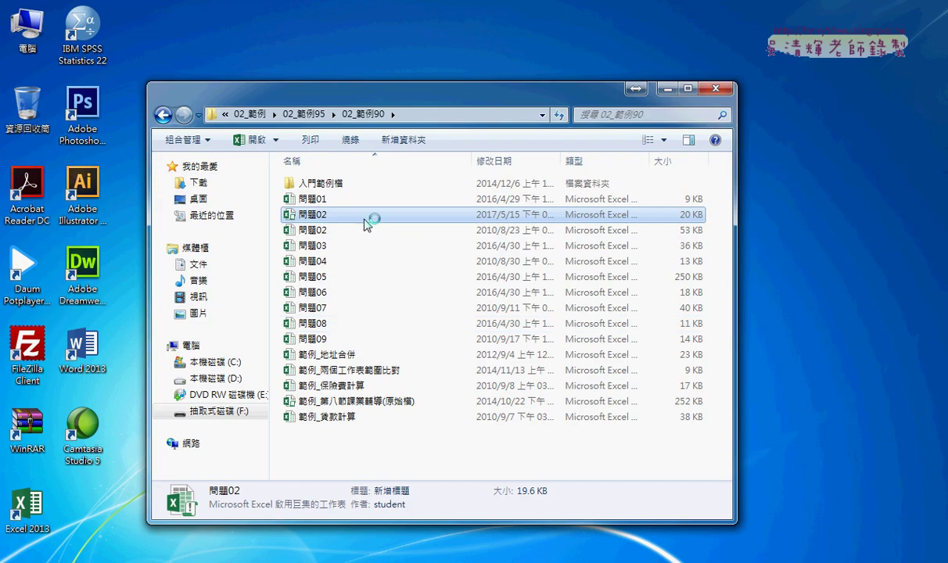
left_click(317, 230)
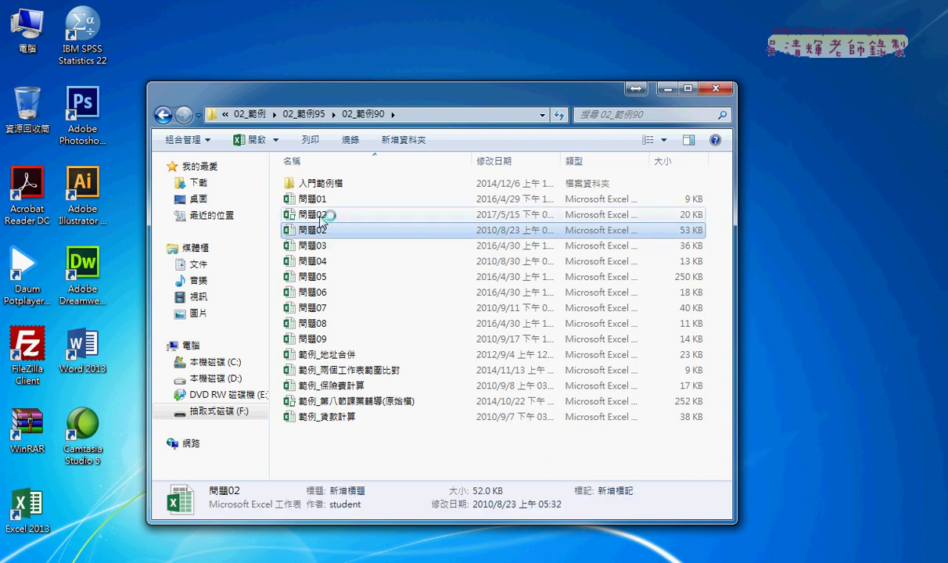
left_click(320, 216)
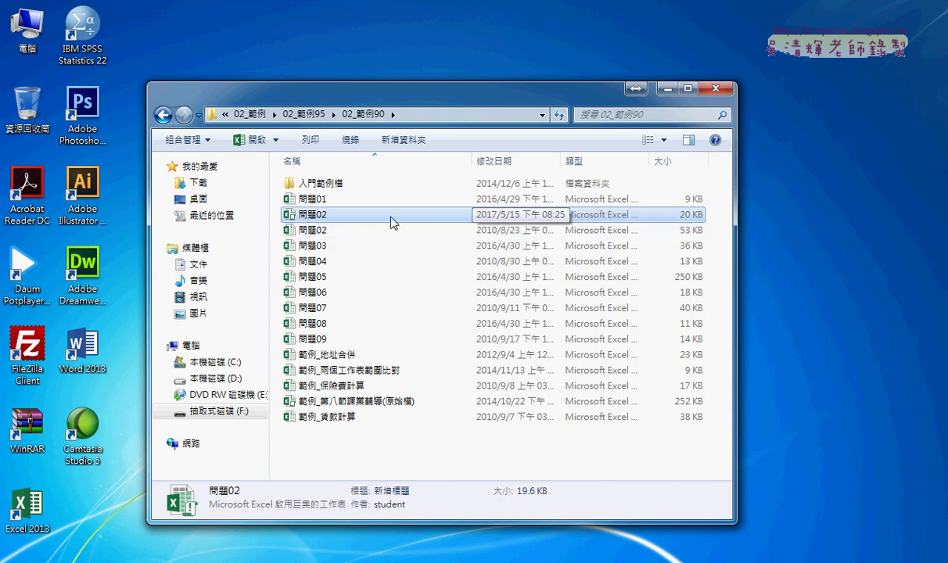
left_click(663, 141)
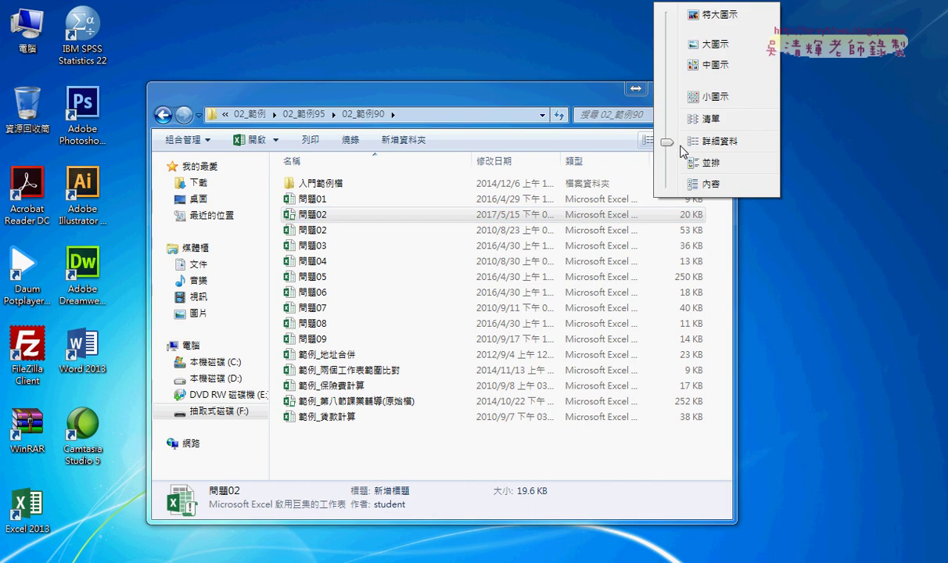
left_click(715, 65)
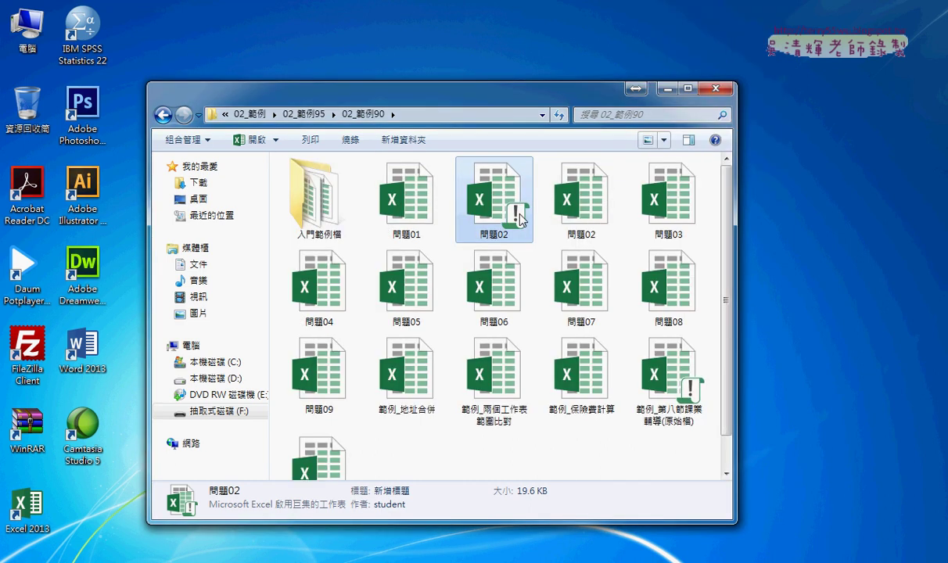
mouse_move(495, 199)
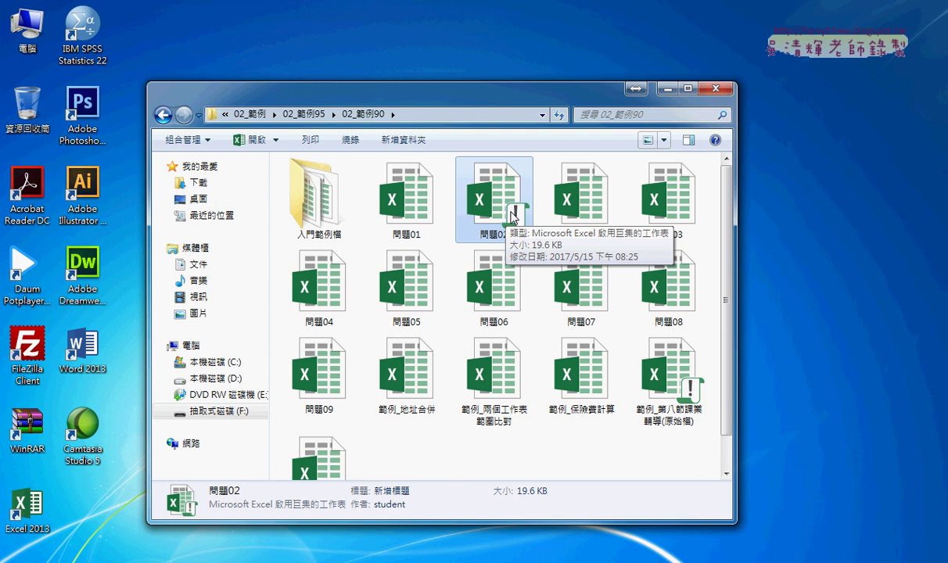
double_click(514, 216)
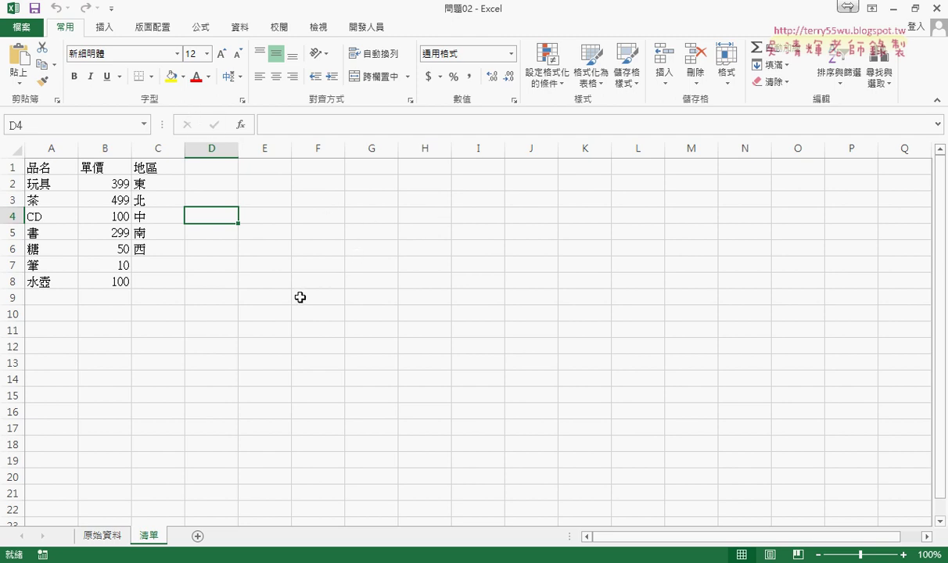
Select A7:A8, then open the Visual Basic editor and move it aside to show columns B–C.
left_click_drag(41, 263, 43, 279)
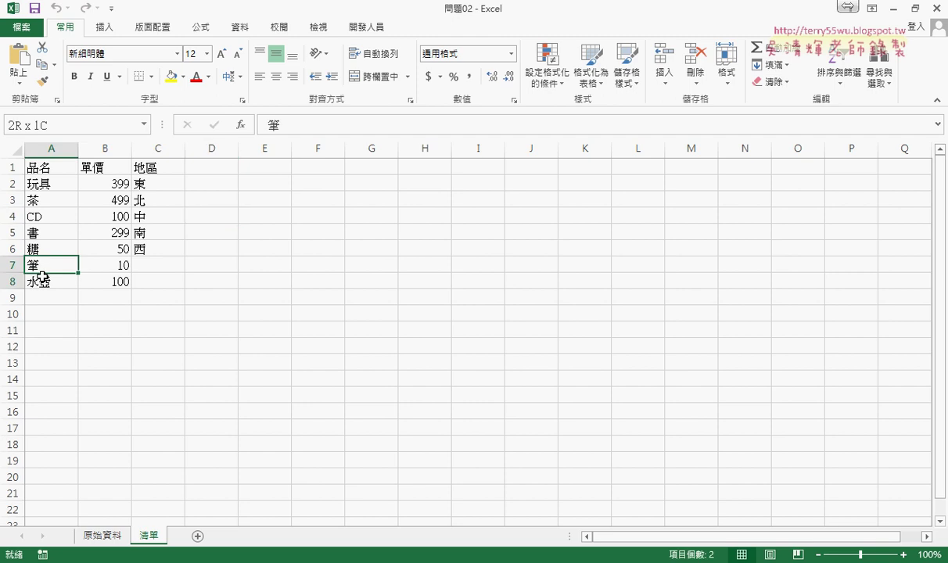
left_click(371, 280)
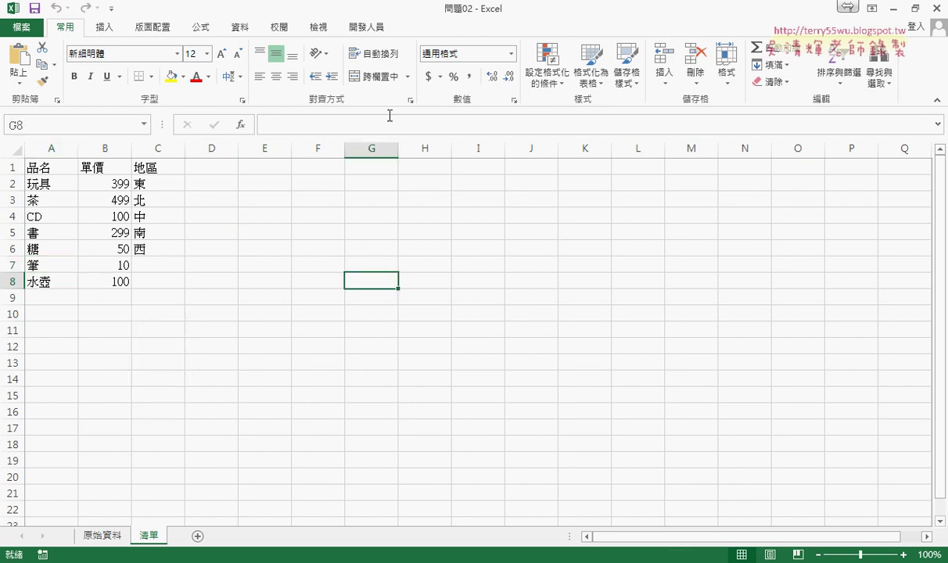
left_click(365, 27)
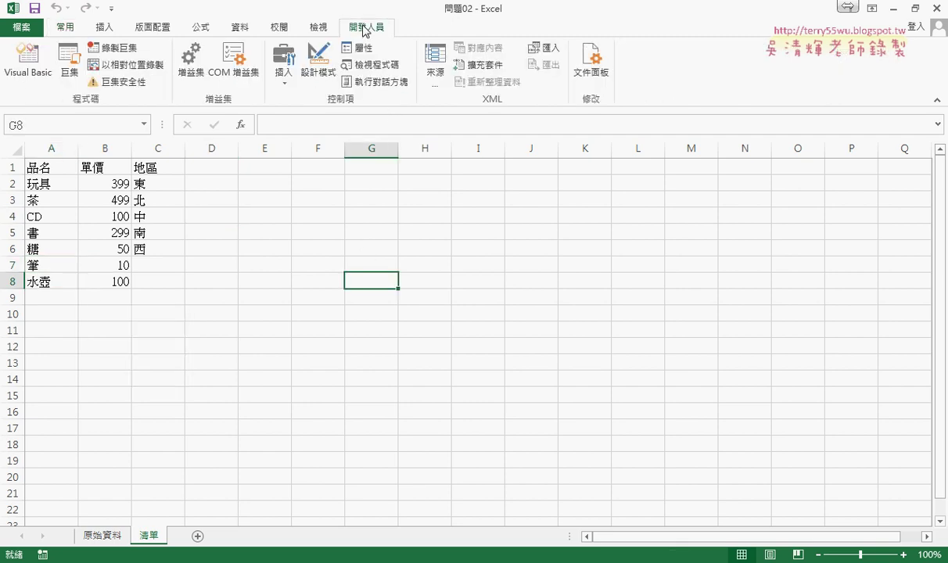
left_click(37, 69)
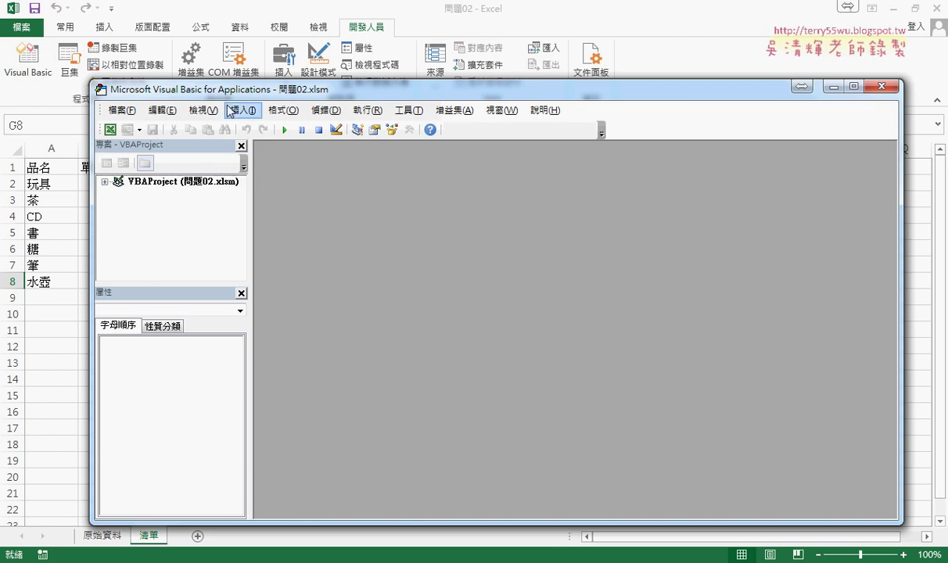
left_click_drag(241, 92, 357, 65)
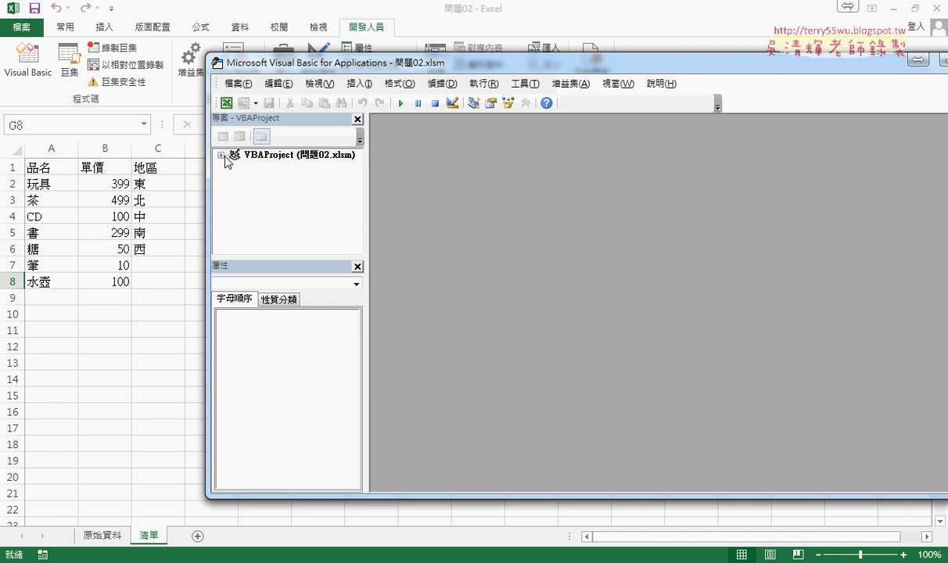
Unlock the VBA project with its password and open the ThisWorkbook code.
left_click(222, 156)
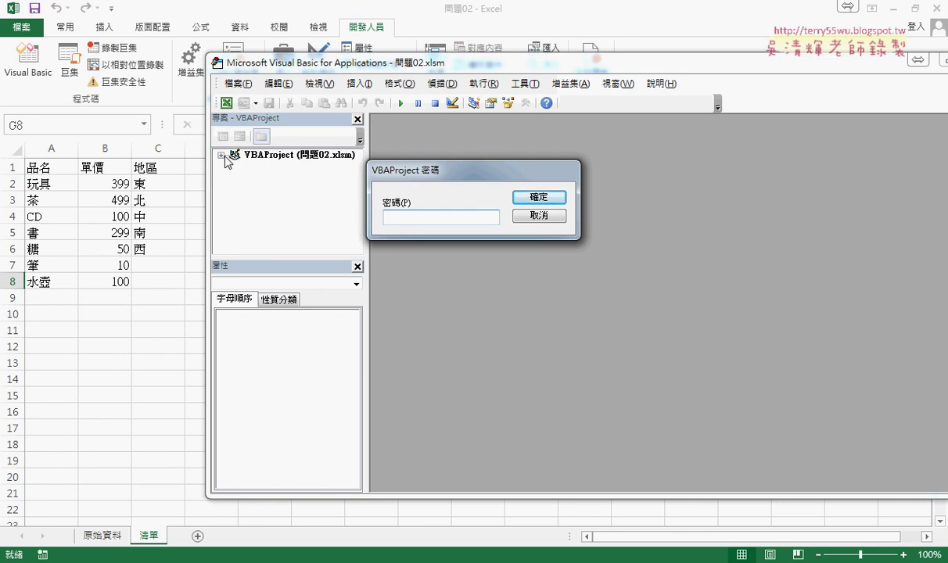
key("Return")
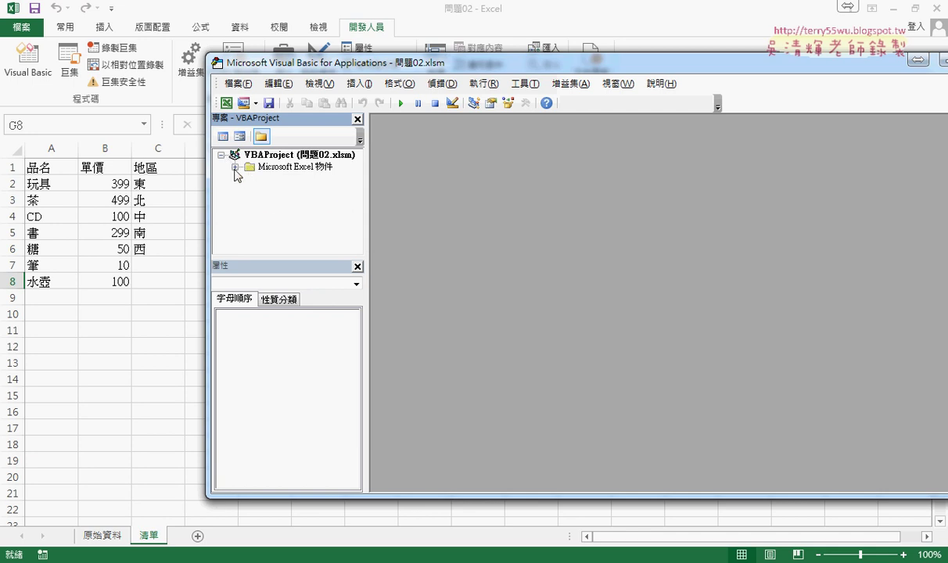
left_click(234, 167)
left_click(288, 179)
double_click(287, 183)
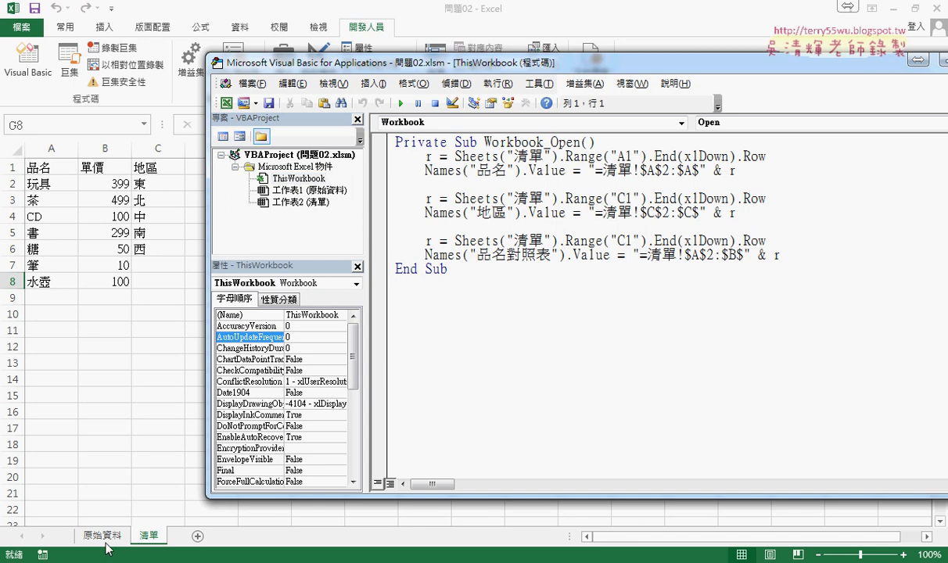
In Name Manager, review the ranges that 品名 and 地區 refer to on the sheet.
left_click(124, 410)
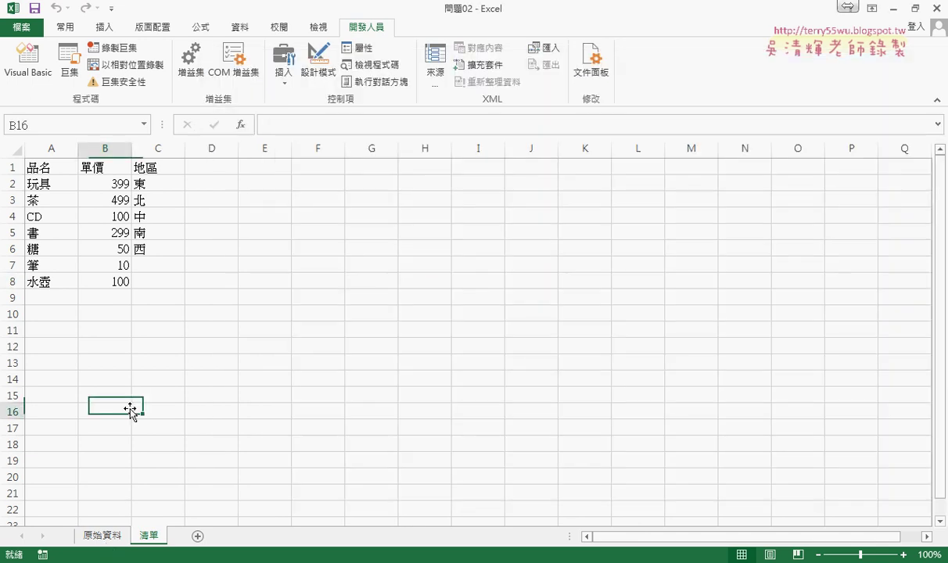
left_click(196, 30)
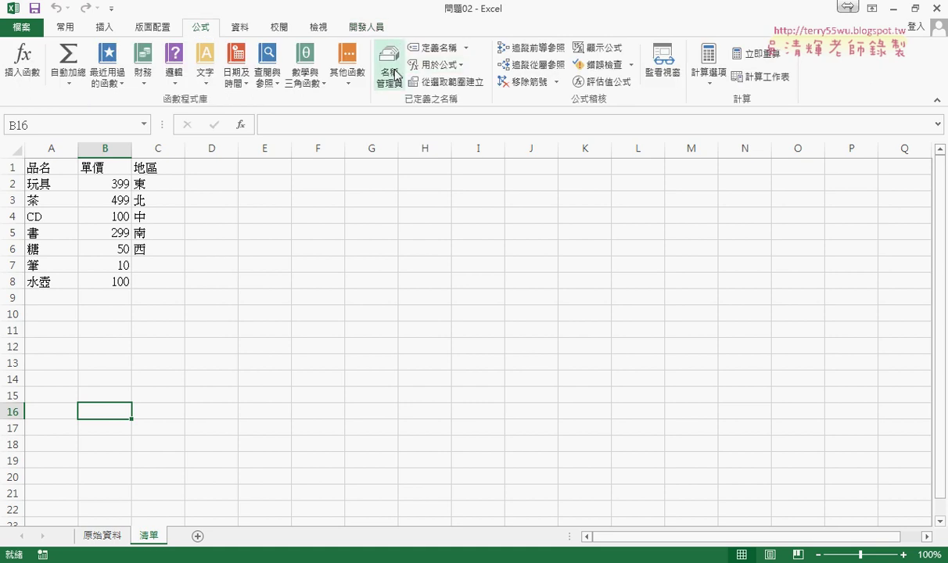
left_click(389, 66)
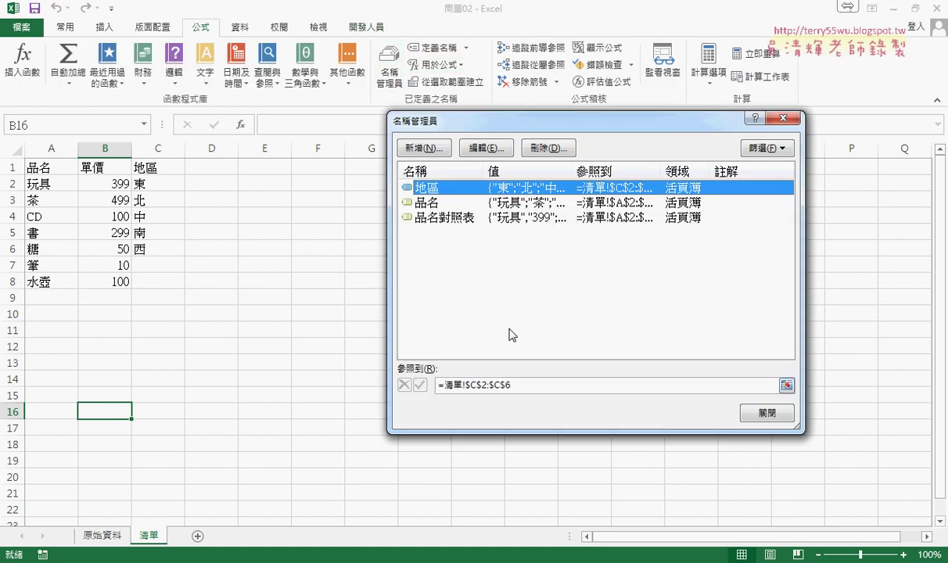
left_click(438, 203)
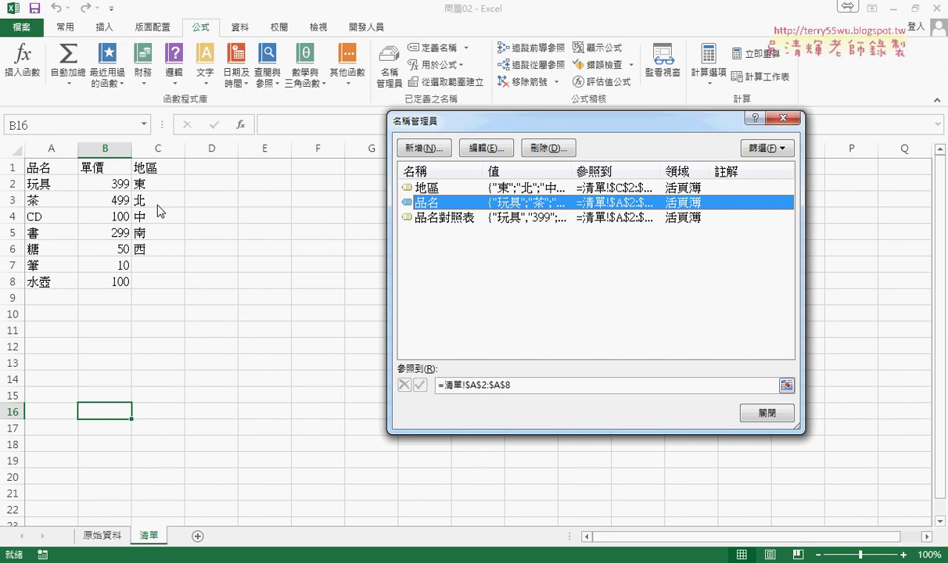
left_click(532, 385)
left_click(454, 189)
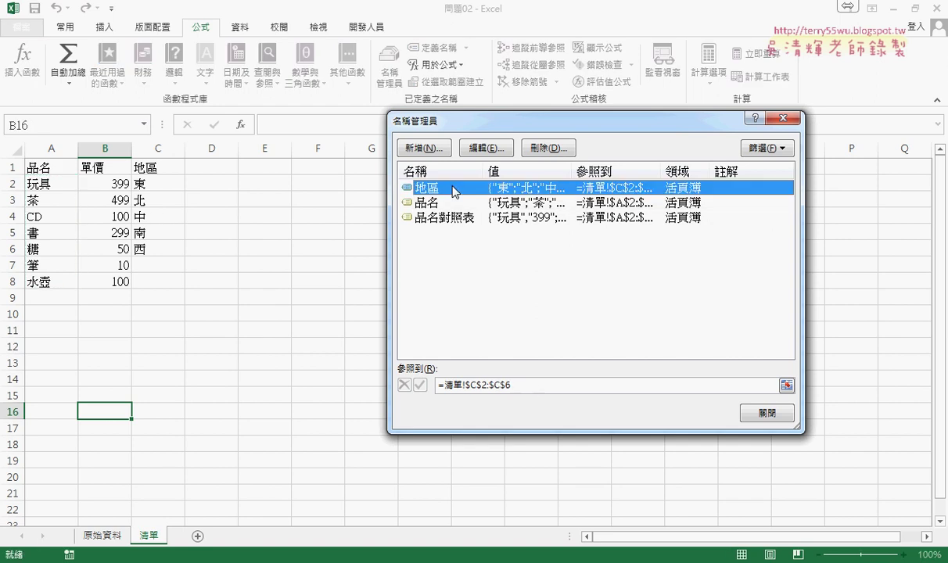
left_click(530, 385)
Inspect the range behind 品名對照表, then close Name Manager.
left_click(468, 218)
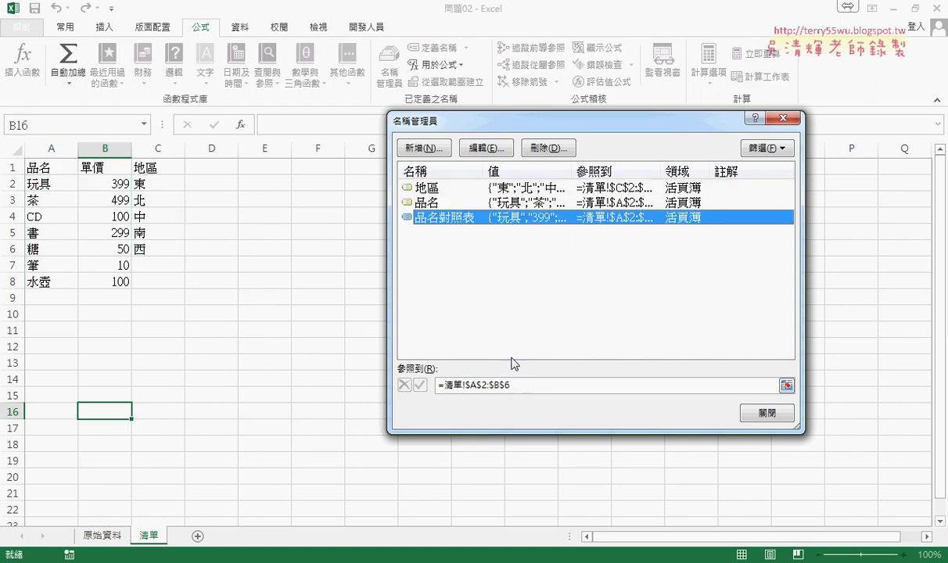
left_click(528, 385)
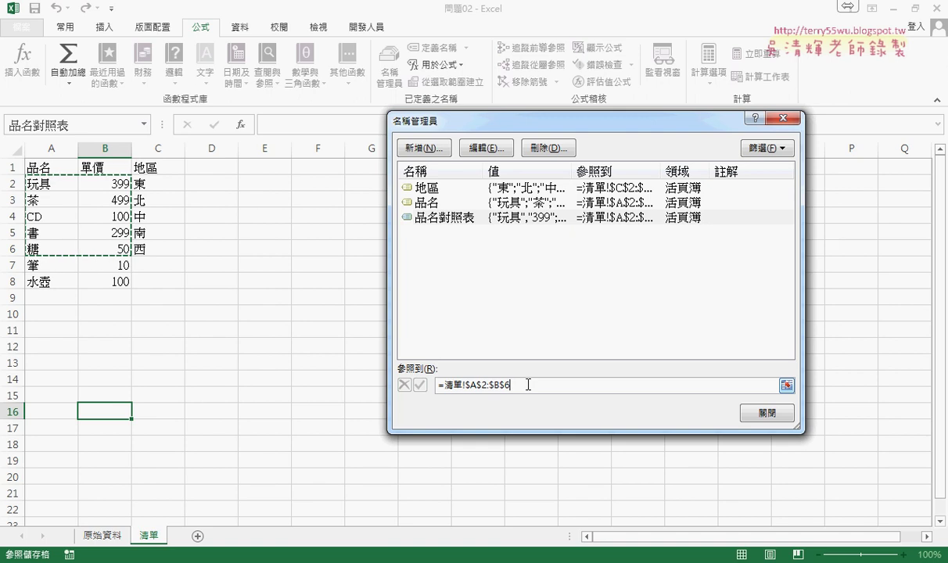
left_click(458, 225)
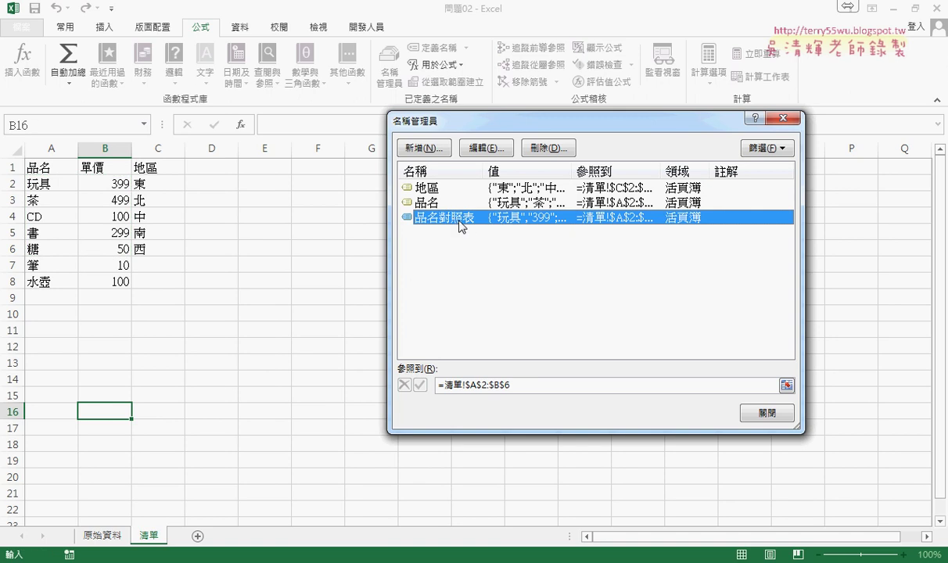
left_click(783, 118)
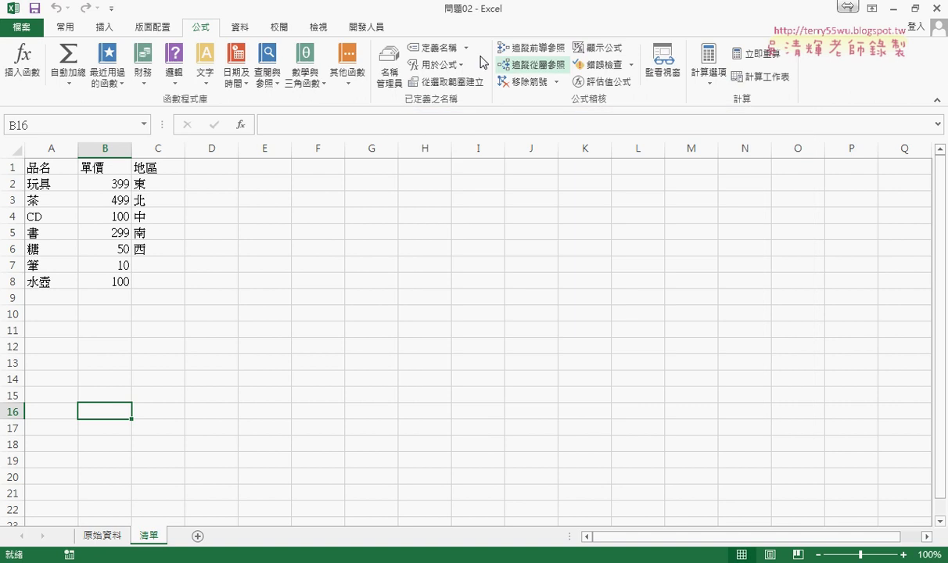
left_click(366, 26)
Move the 品名對照表 line under the 品名 line and delete the redundant third r= row-count line.
left_click(32, 75)
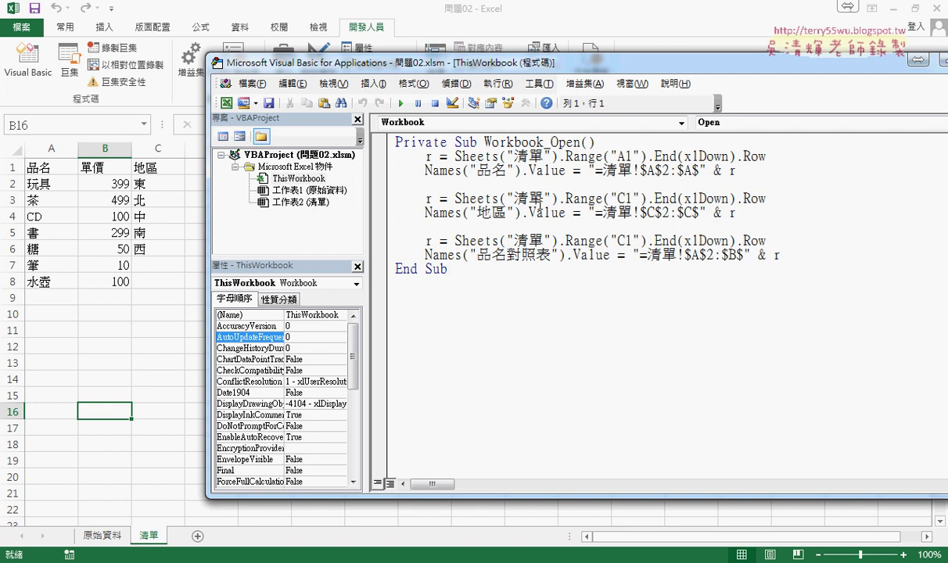
double_click(624, 241)
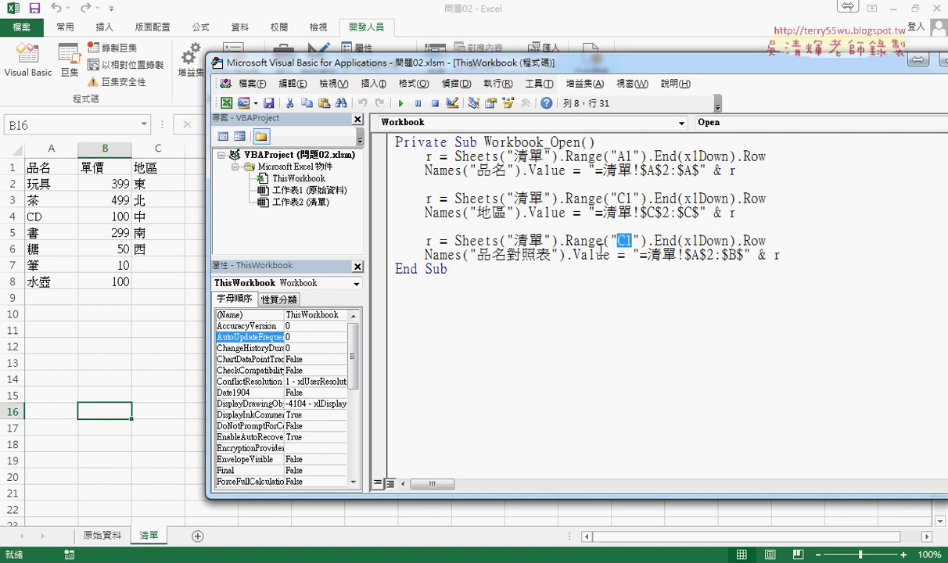
left_click_drag(794, 258, 415, 246)
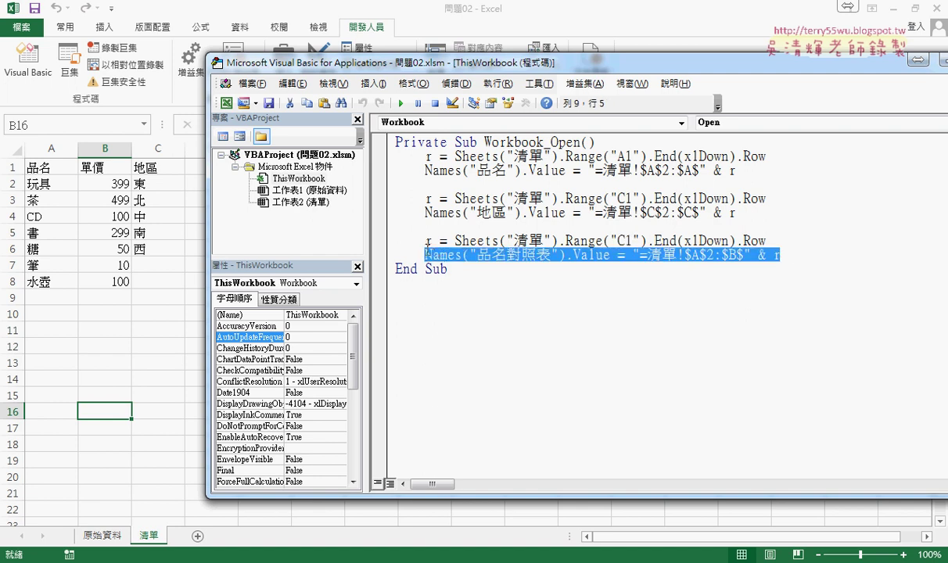
left_click_drag(435, 181, 426, 184)
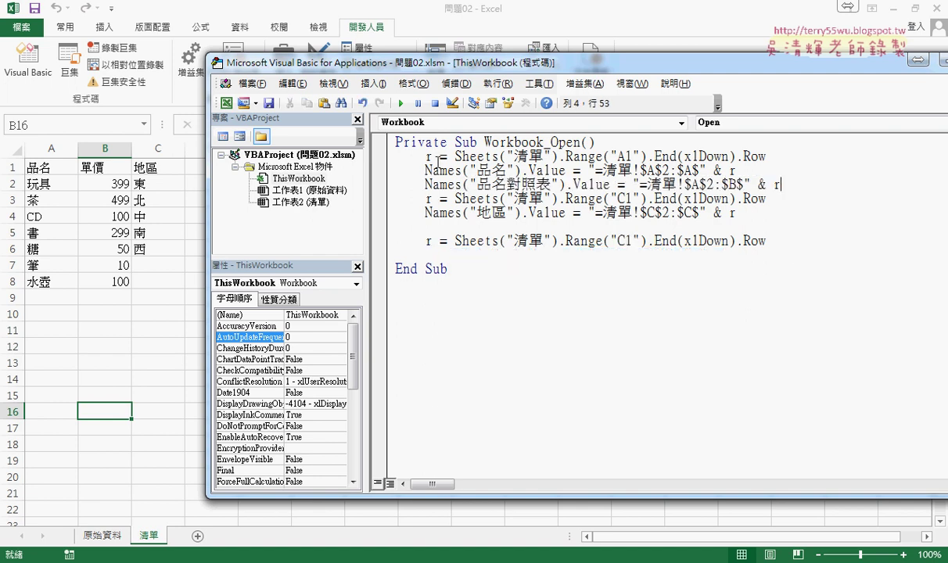
left_click(792, 185)
key("Return")
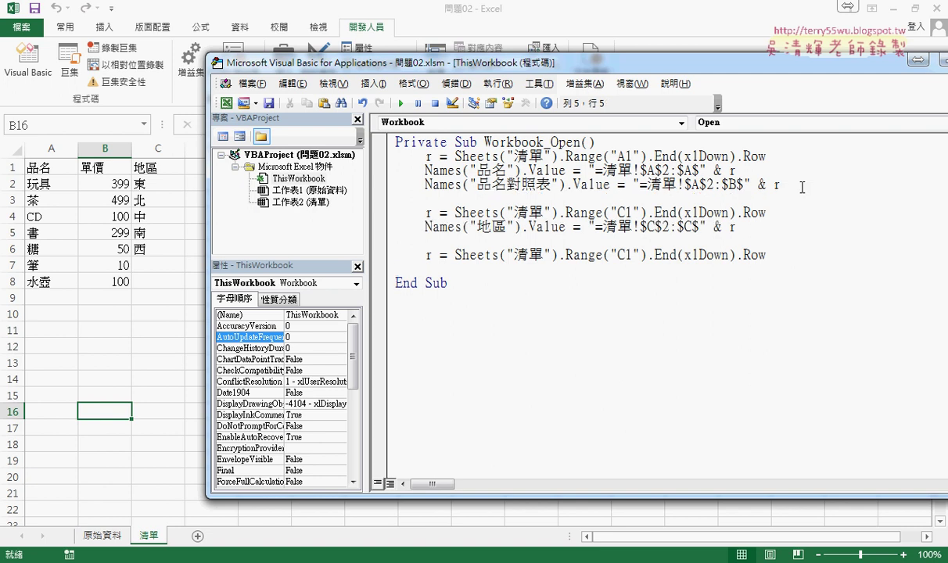
left_click_drag(778, 257, 385, 243)
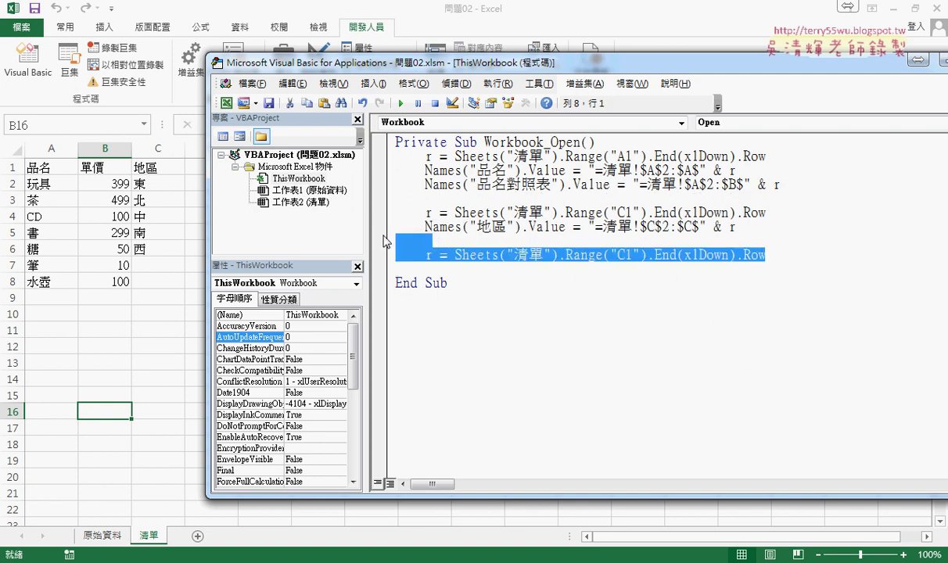
key("Delete")
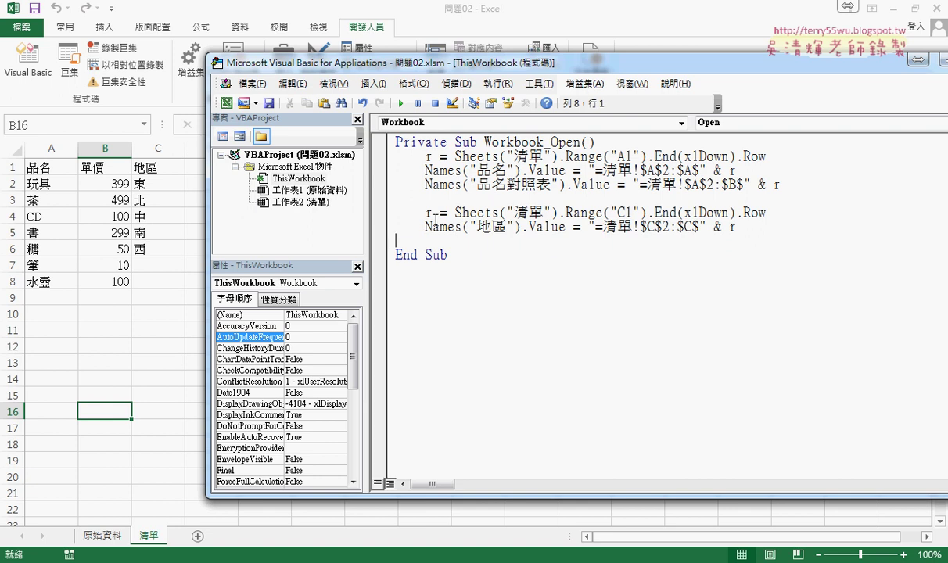
Check the column A row-count line, remove the blank line before End Sub, and return to 原始資料.
double_click(428, 157)
double_click(429, 213)
left_click_drag(765, 157, 429, 156)
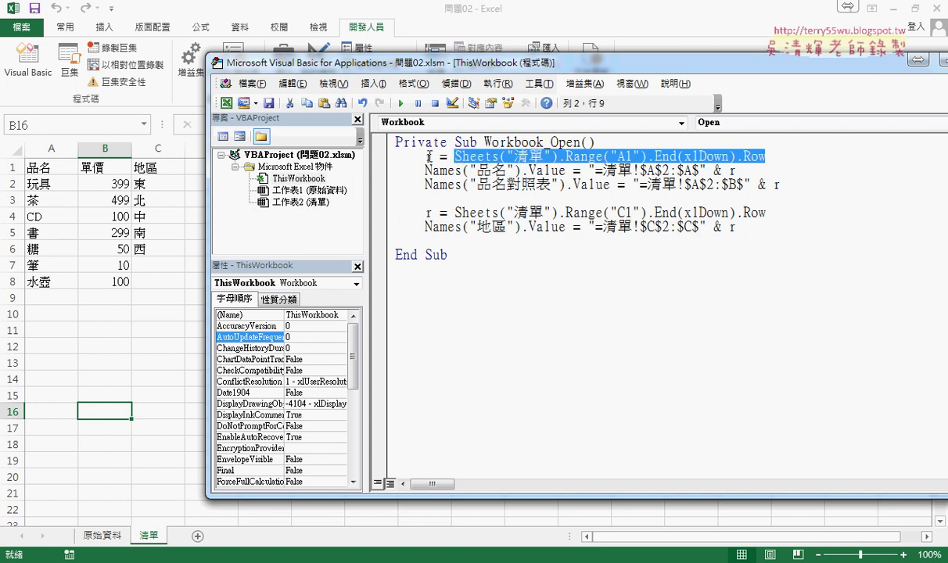
double_click(428, 157)
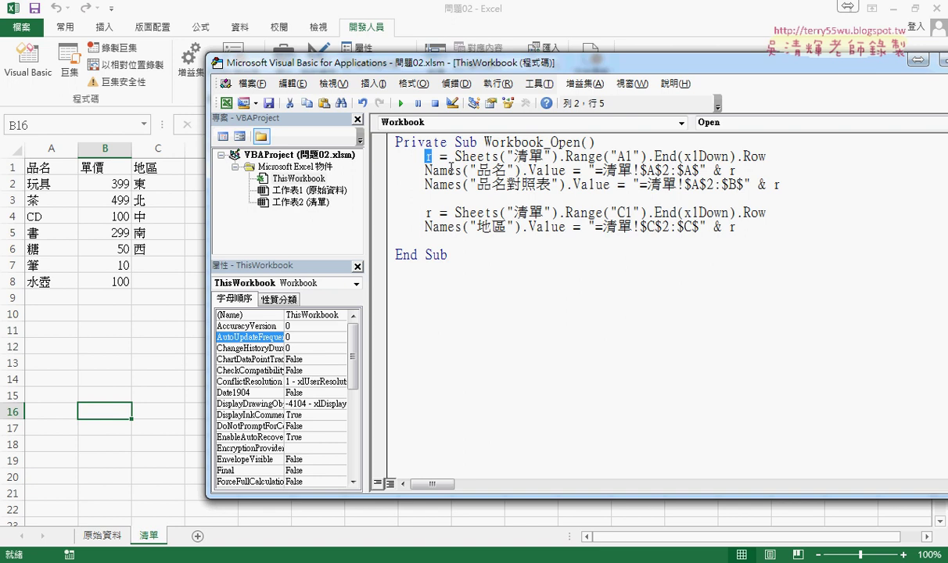
left_click(757, 227)
key("Delete")
left_click_drag(780, 185, 448, 191)
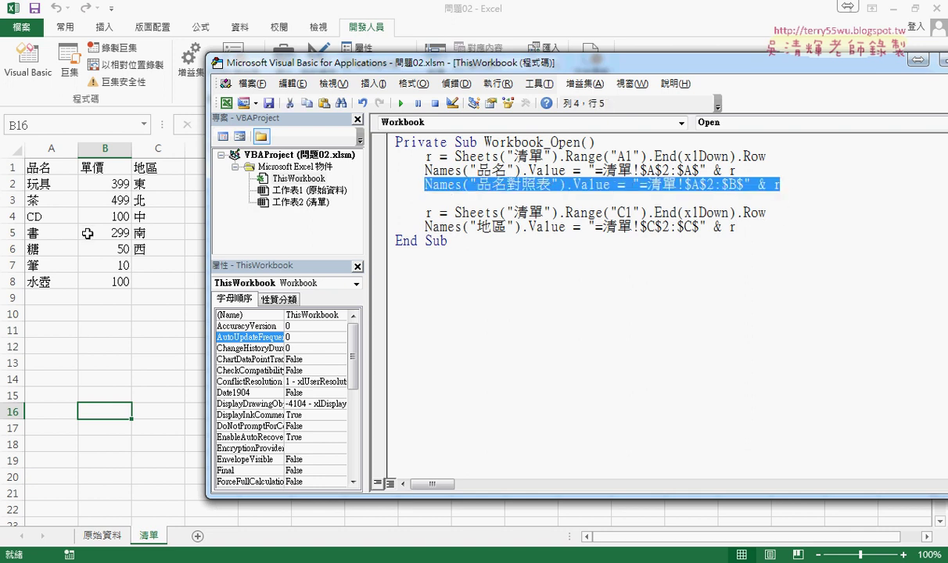
left_click(99, 538)
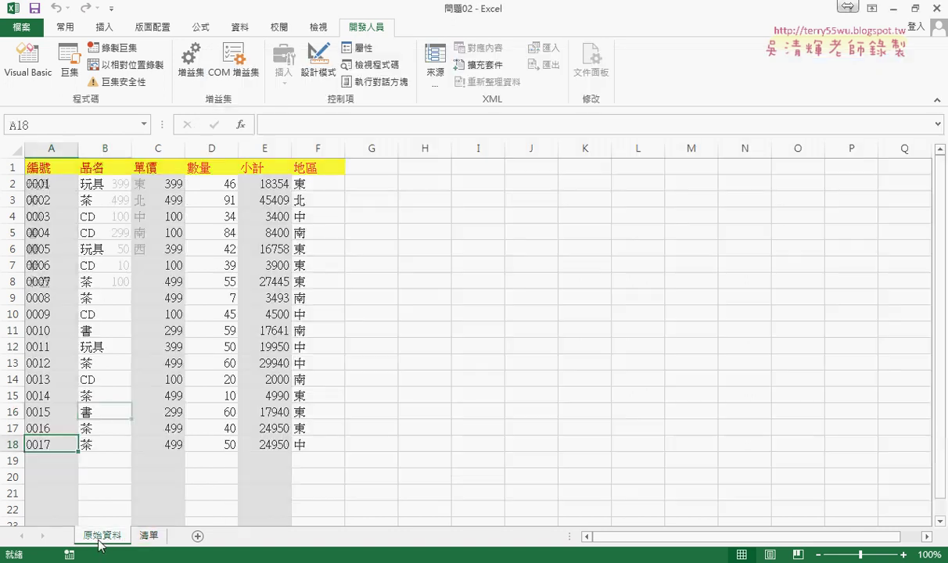
Check B19's item dropdown, then close Excel and save the 問題02 workbook with 儲存.
left_click(108, 461)
left_click(137, 462)
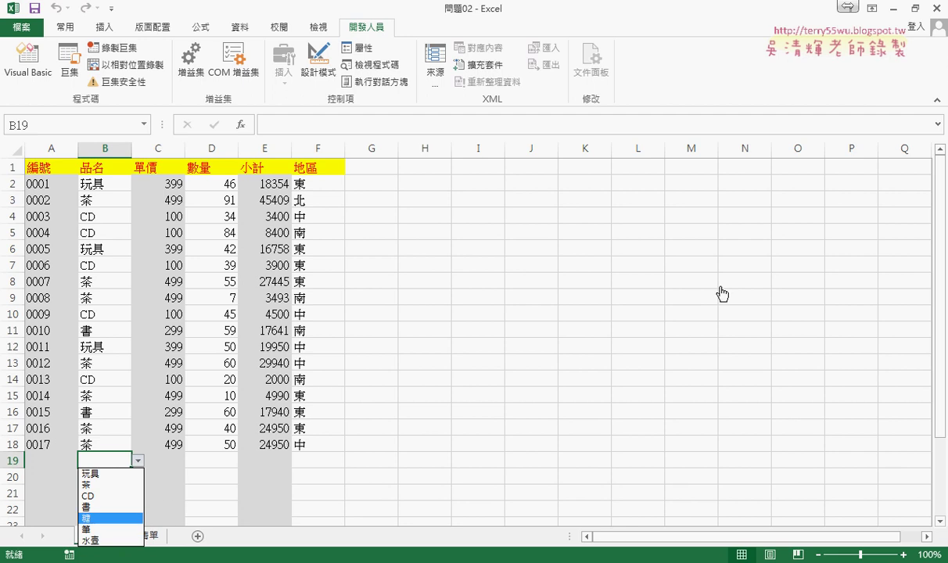
left_click(937, 8)
left_click(937, 8)
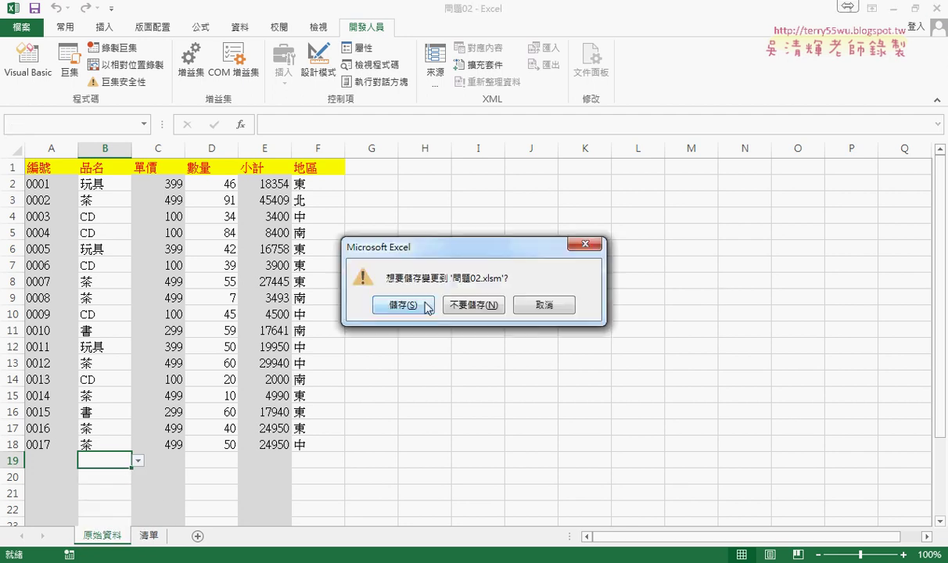
left_click(382, 289)
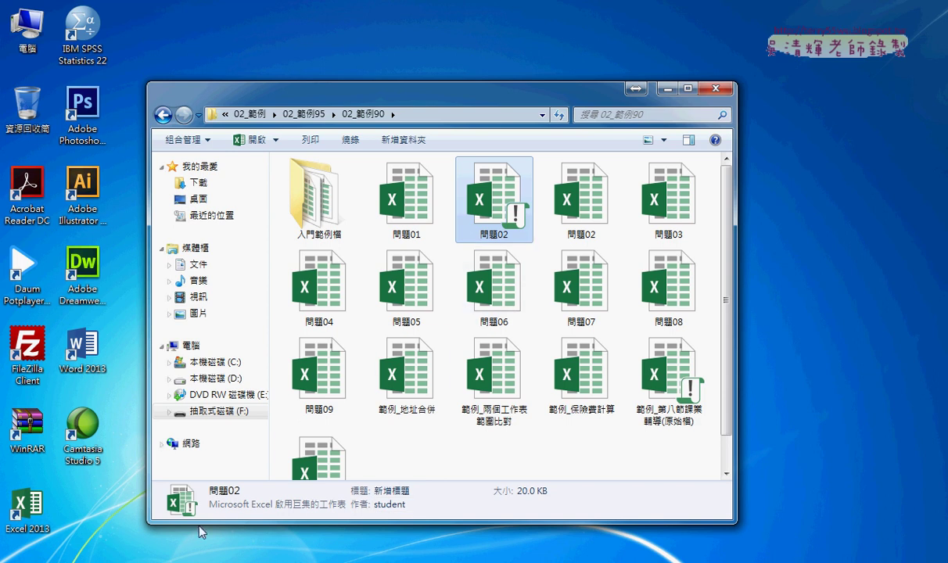
Add a blank line after End Sub in the Worksheet_Change code of the 程式碼 Google Doc.
left_click(162, 481)
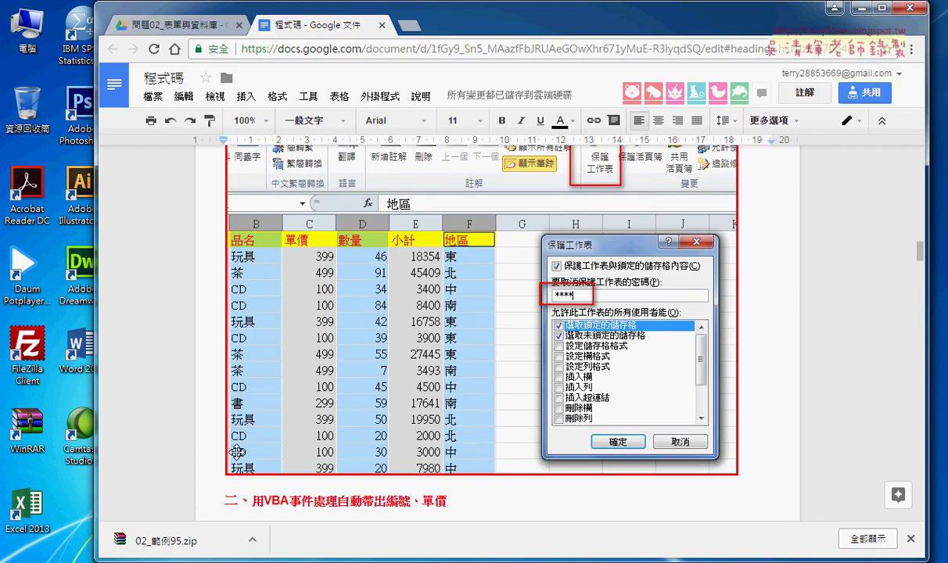
scroll(351, 335, "down", 2)
scroll(351, 335, "down", 2)
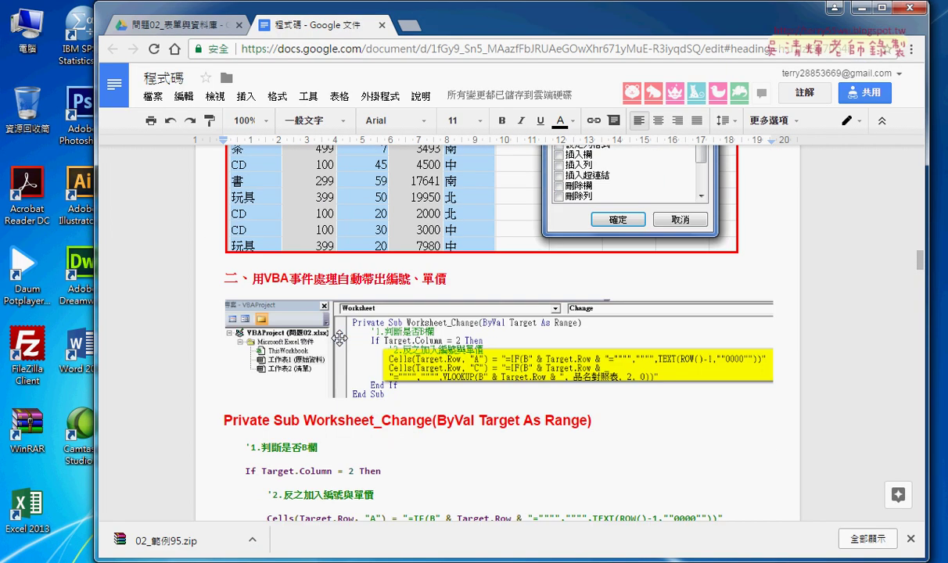
scroll(352, 335, "down", 3)
scroll(351, 335, "down", 3)
left_click(285, 259)
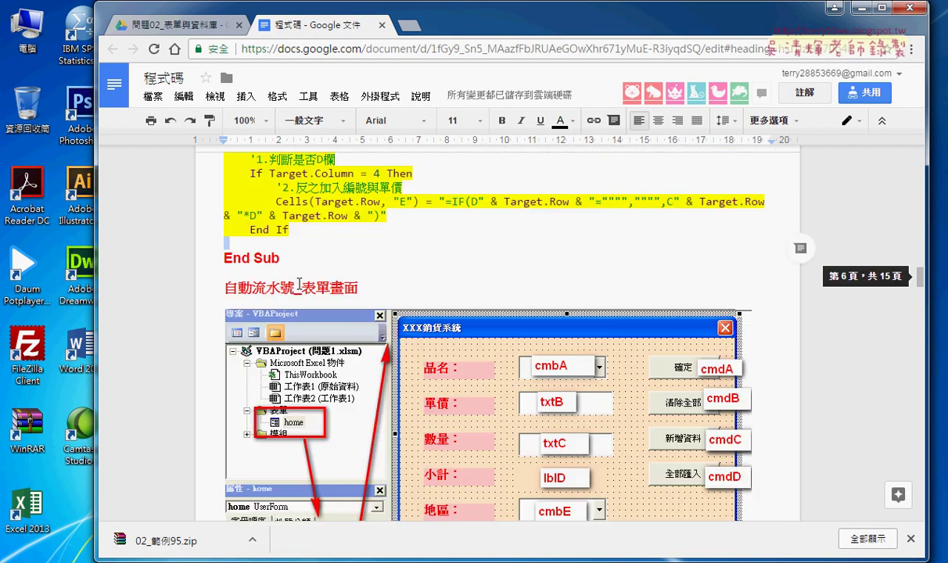
key("Return")
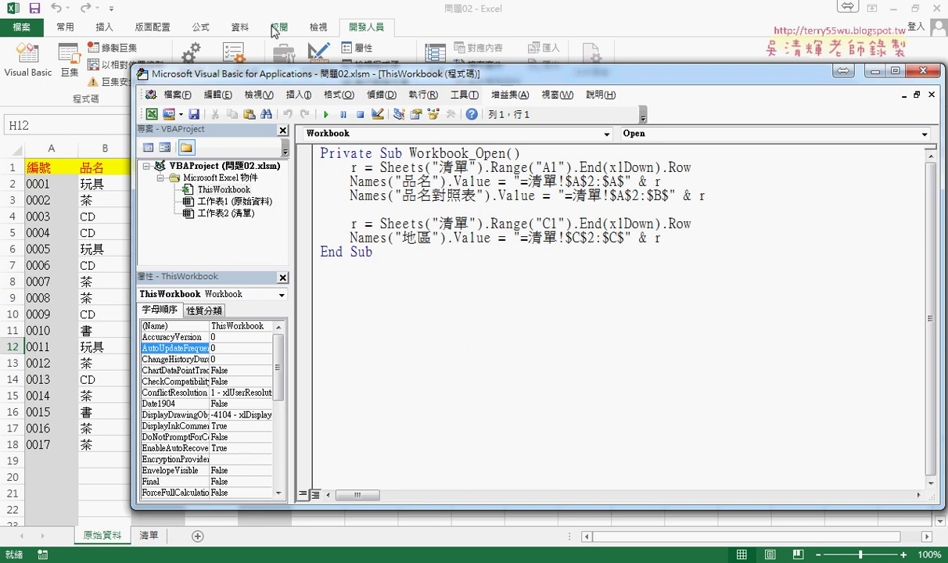
Verify in Name Manager that 品名對照表 now refers to 清單!$A$2:$B$8.
left_click(195, 27)
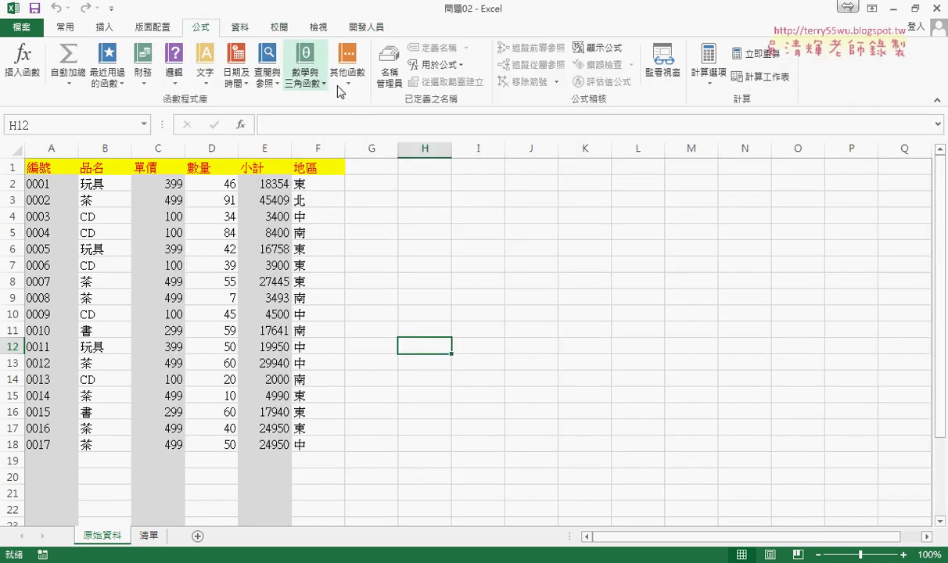
left_click(396, 80)
left_click(440, 218)
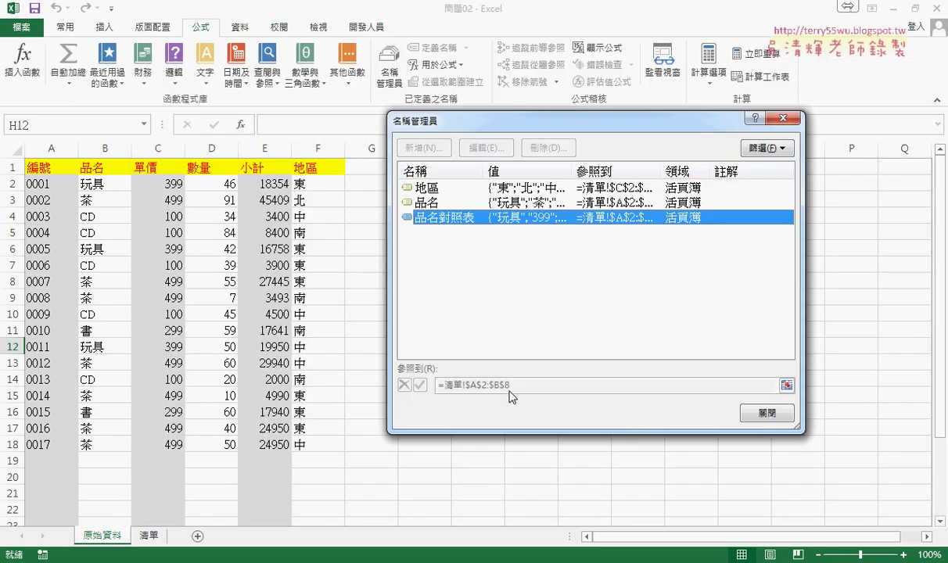
left_click(770, 421)
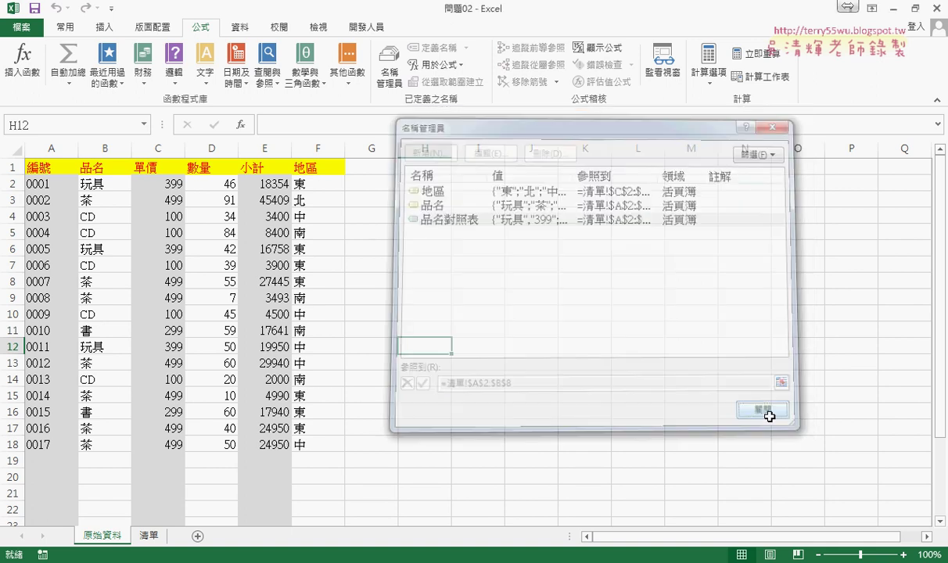
Pick 水壺 from B19's dropdown and enter quantity 50 in D19.
left_click(123, 462)
left_click(138, 460)
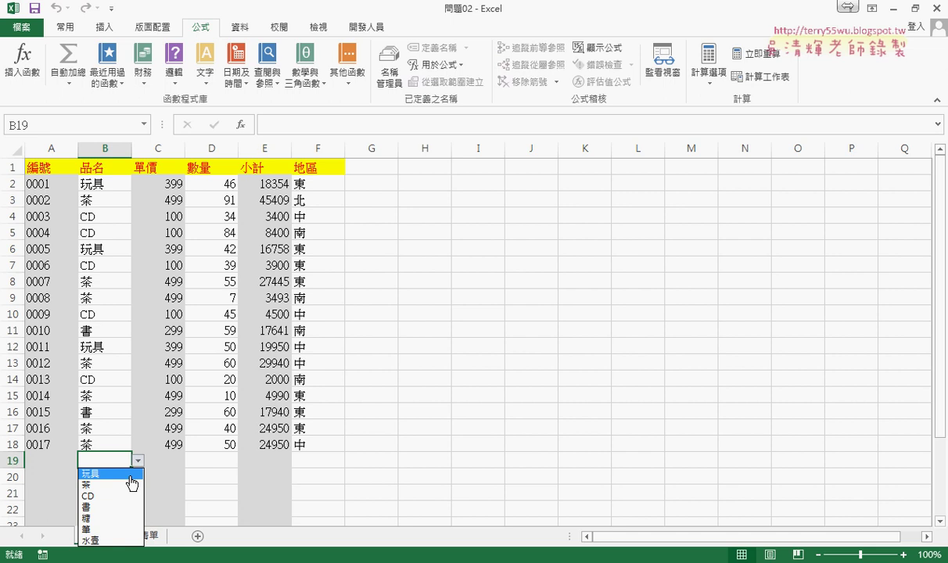
left_click(117, 541)
left_click(223, 461)
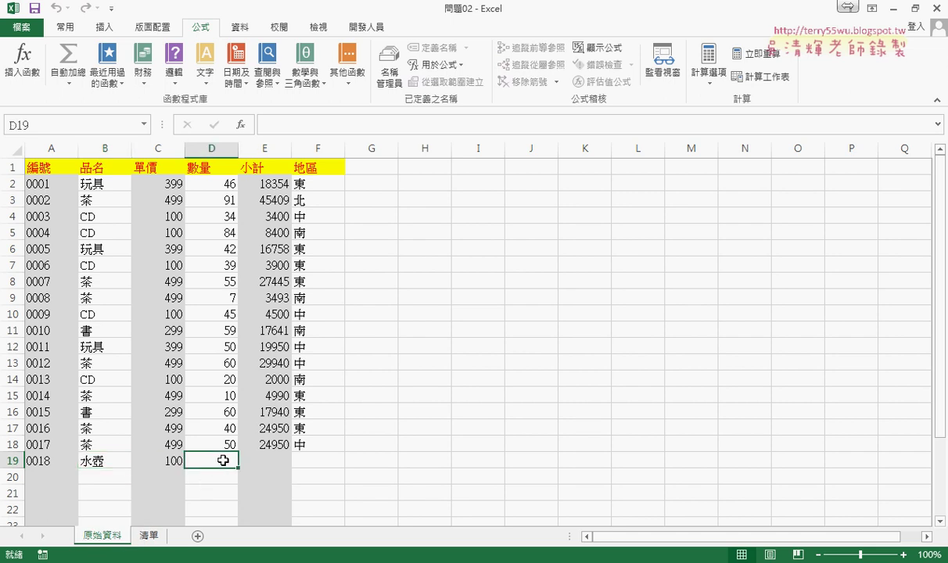
type("50")
key("Return")
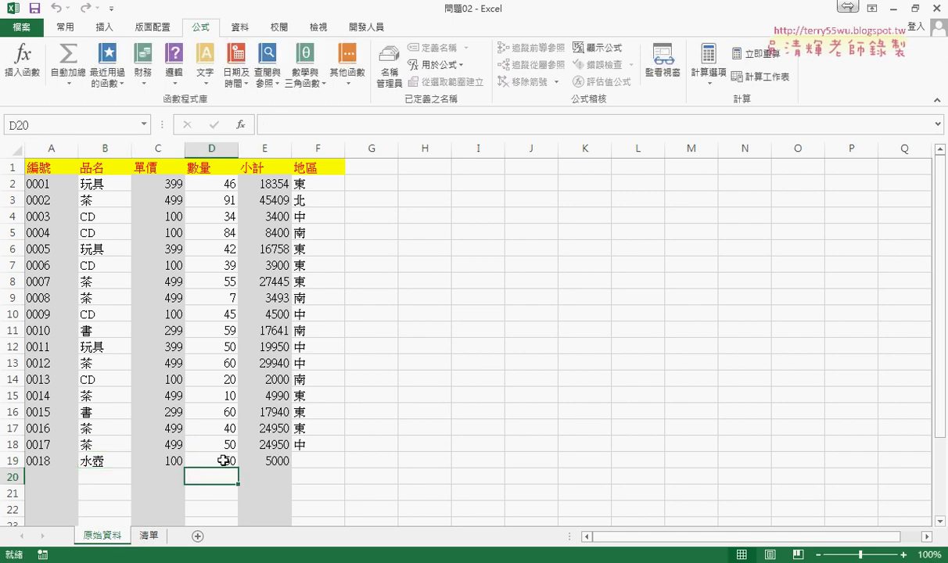